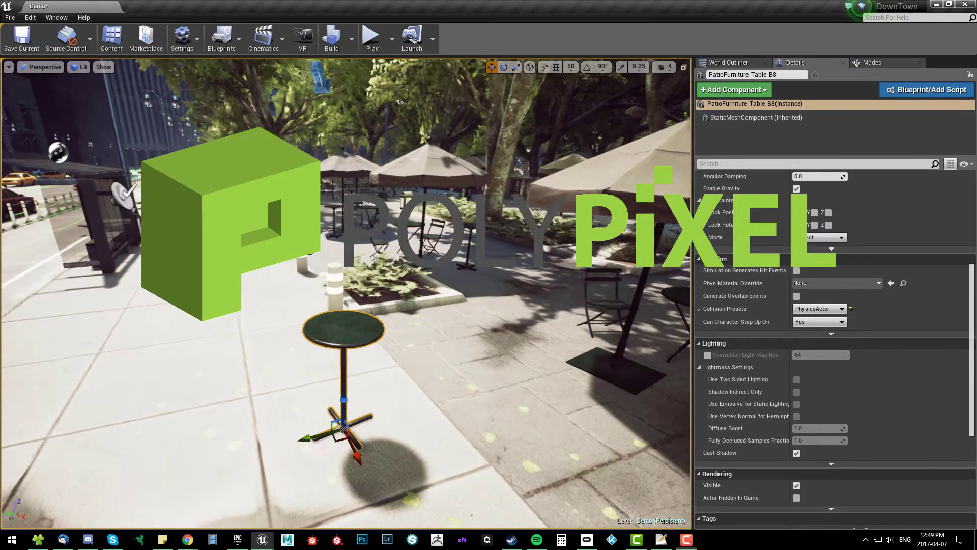
Examine the selected round patio table on the sidewalk from several angles.
left_click_drag(344, 325, 350, 328, "alt")
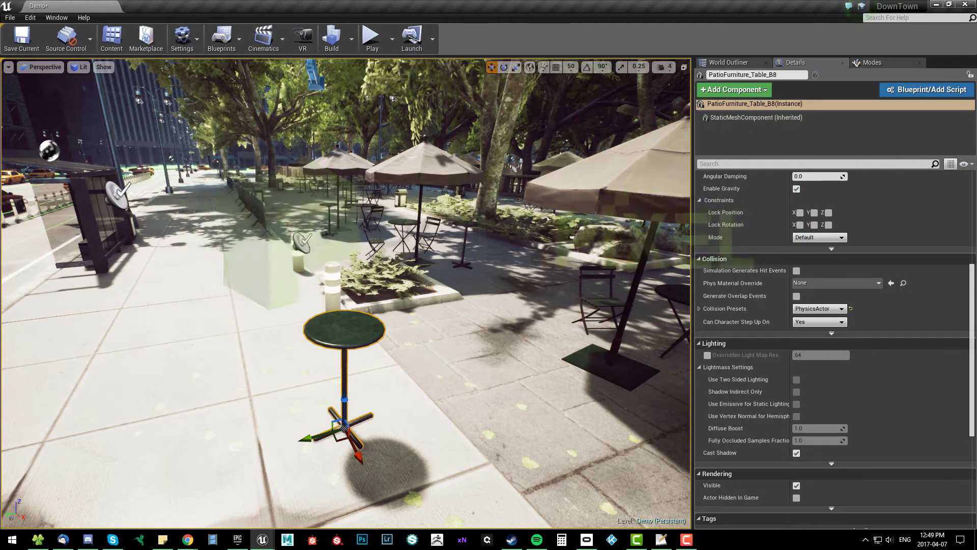
left_click_drag(207, 332, 184, 331, "alt")
left_click_drag(377, 280, 336, 281, "alt")
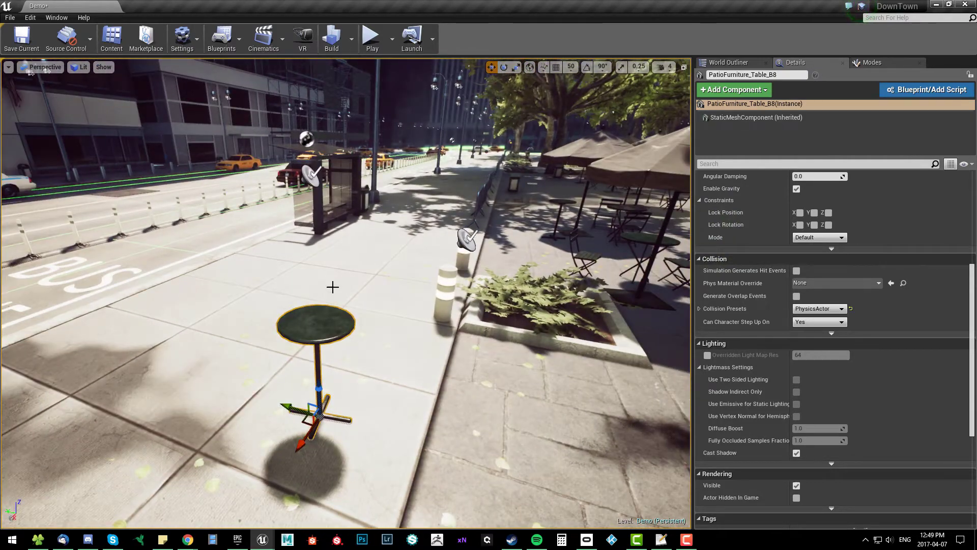
key("f")
left_click_drag(455, 267, 443, 301, "alt")
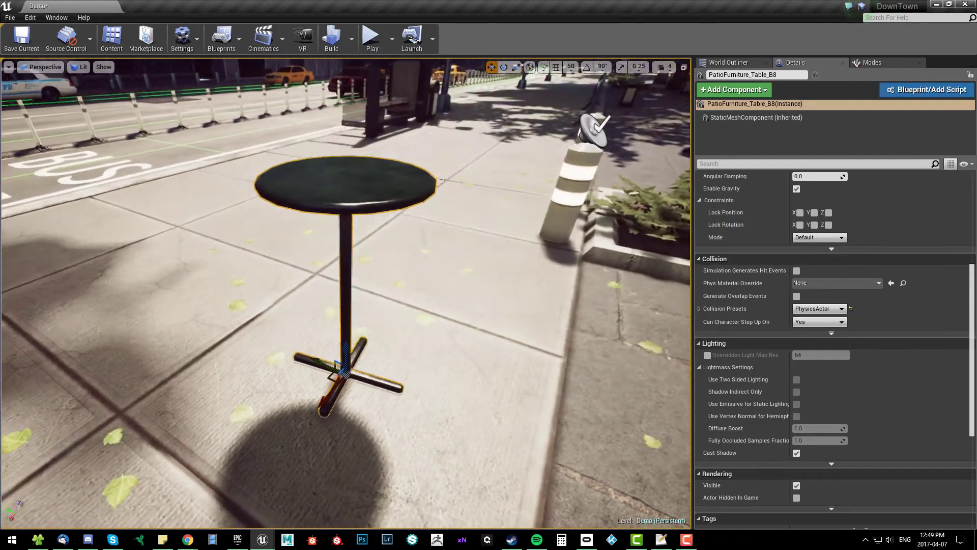
right_click_drag(454, 266, 421, 266, "alt")
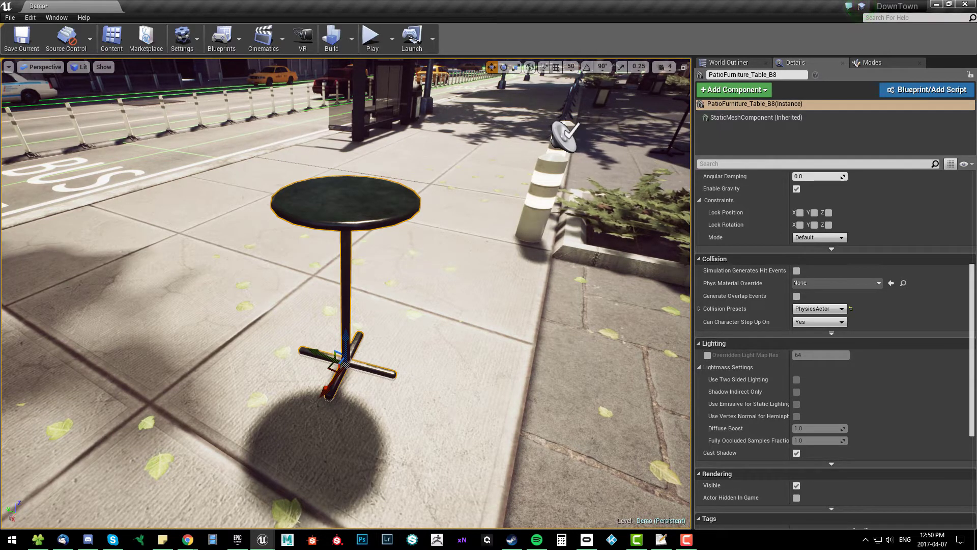
mouse_move(346, 294)
left_mouse_down("alt")
mouse_move(329, 294)
mouse_move(337, 299)
left_mouse_up("alt")
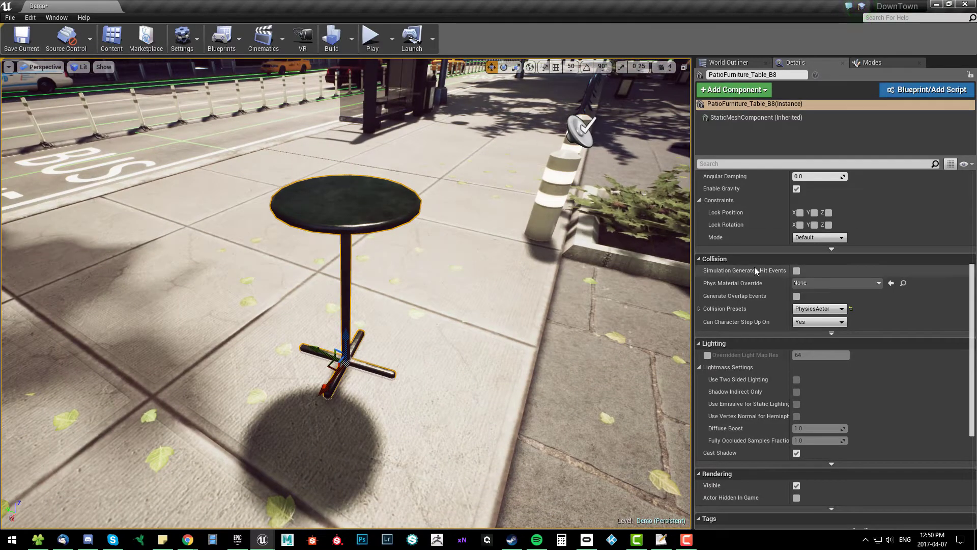
left_click_drag(394, 218, 413, 216, "alt")
Open the static mesh of the selected patio table for editing.
left_click(733, 62)
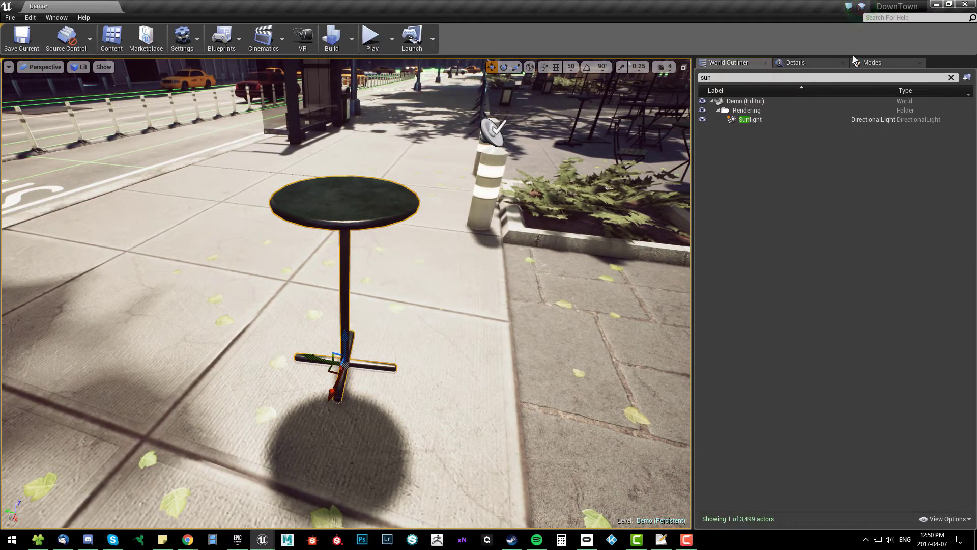
left_click(809, 62)
scroll(887, 221, "up", 5)
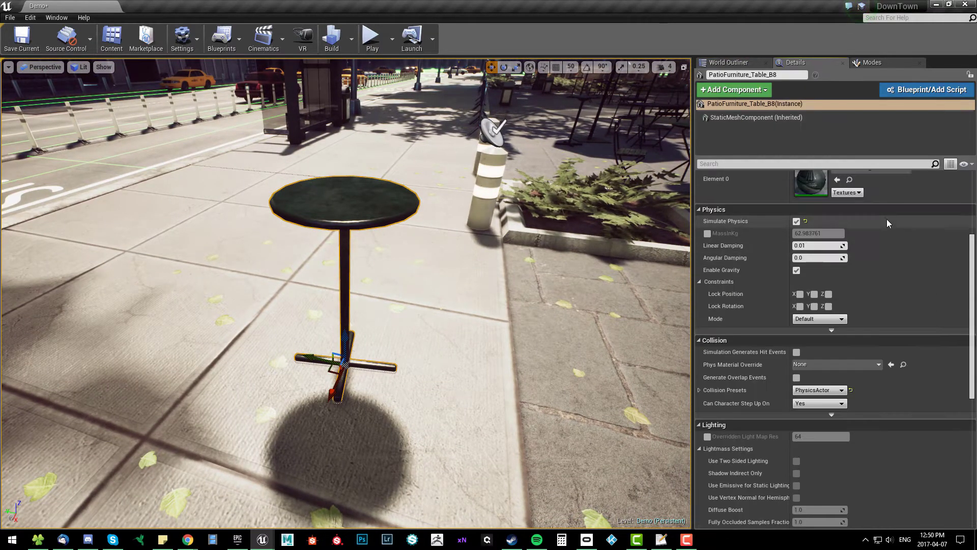
double_click(811, 183)
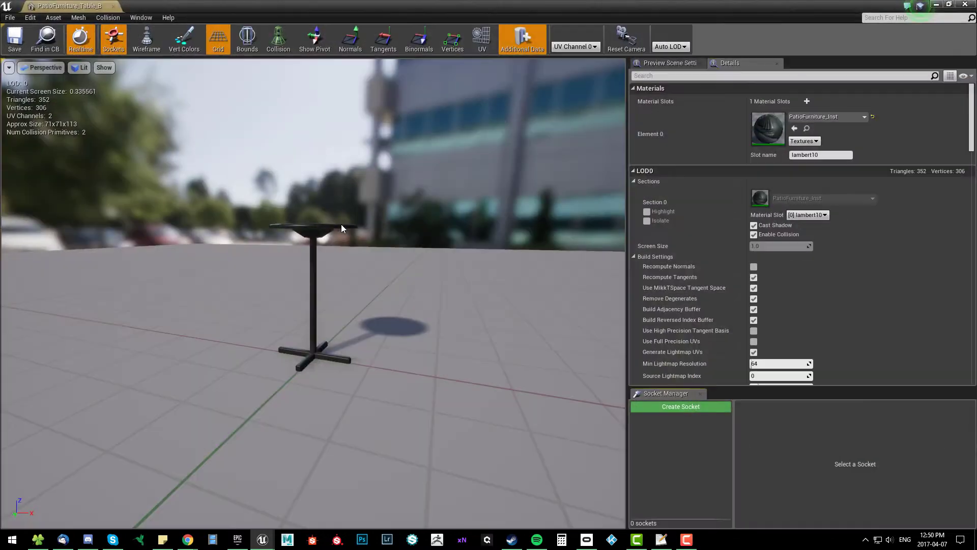
Display the table mesh's collision and remove all of its existing collision shapes.
left_click(277, 36)
left_click_drag(311, 102, 339, 160)
left_click(290, 278)
left_click(107, 17)
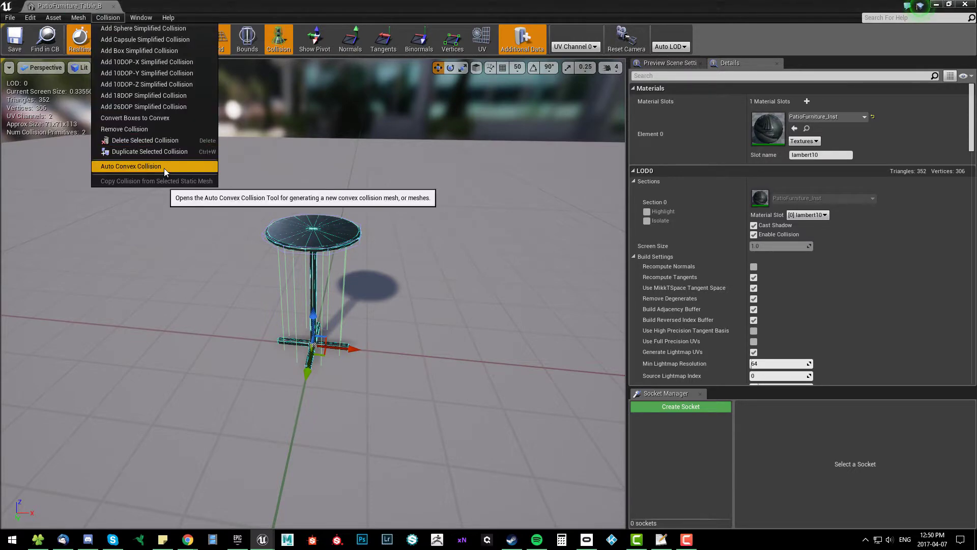
left_click(154, 130)
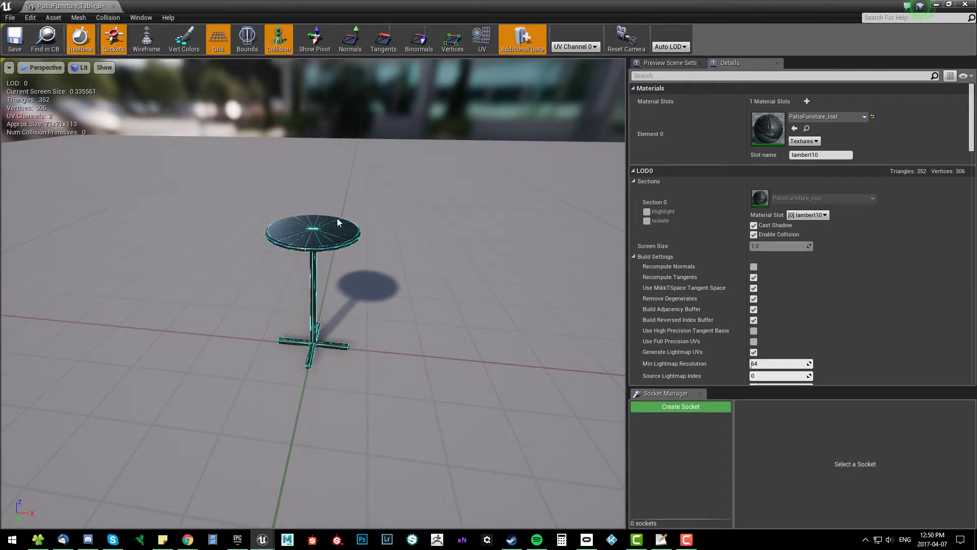
Add a box simplified collision around the table mesh, check its fit around the top and leg, and delete it.
left_click_drag(434, 223, 397, 244)
scroll(336, 210, "up", 5)
left_click_drag(336, 210, 328, 210)
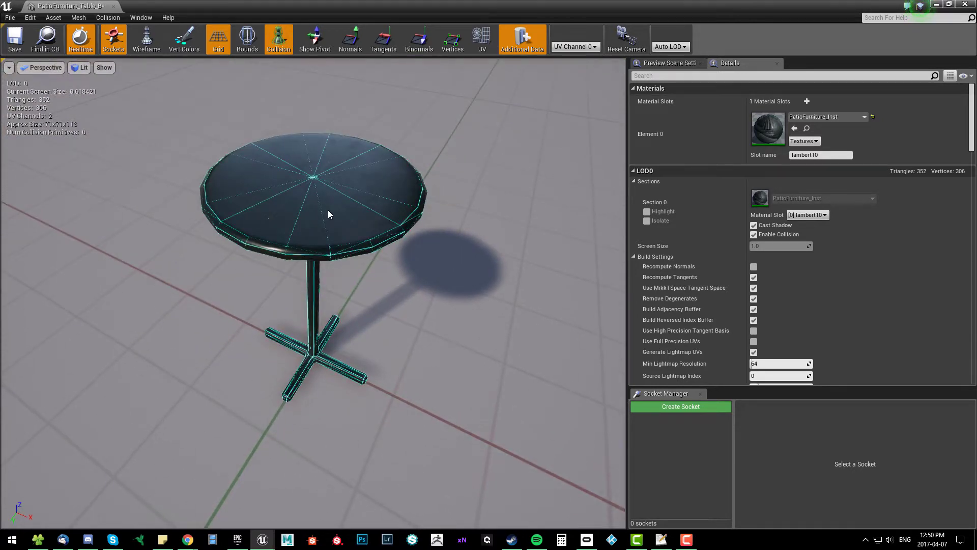
left_click(108, 18)
left_click(125, 51)
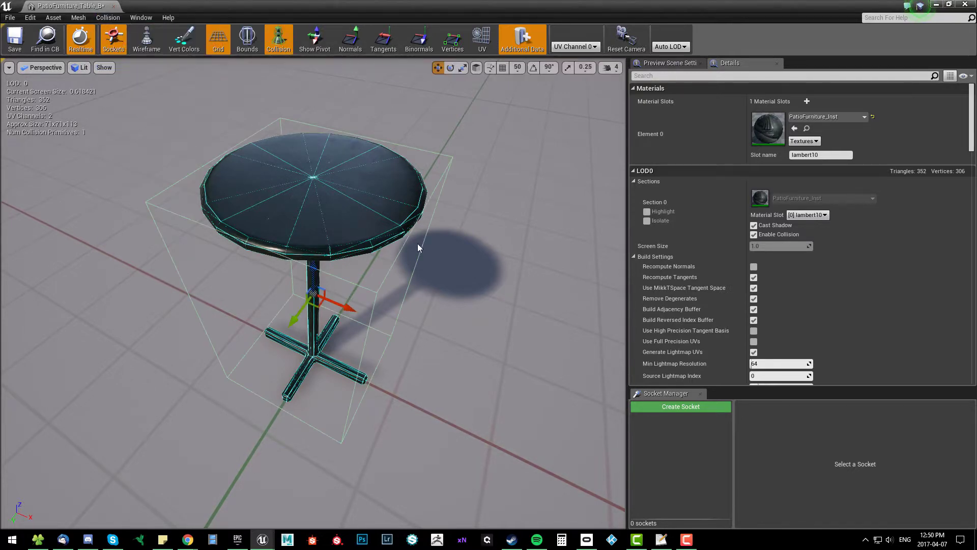
left_click_drag(403, 288, 404, 270)
left_click_drag(163, 219, 44, 286)
mouse_move(222, 268)
left_mouse_down()
mouse_move(222, 305)
mouse_move(222, 267)
left_mouse_up()
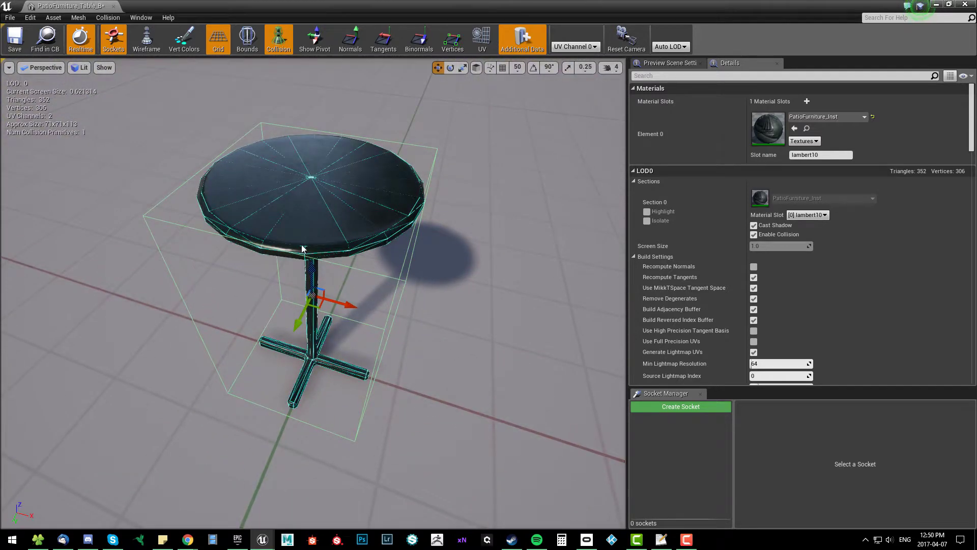
left_click_drag(331, 256, 398, 248)
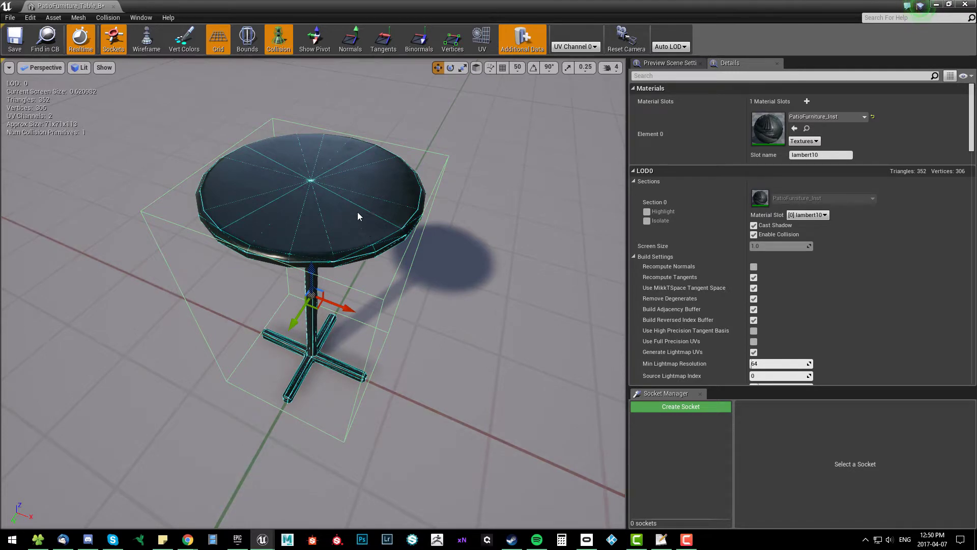
key("Delete")
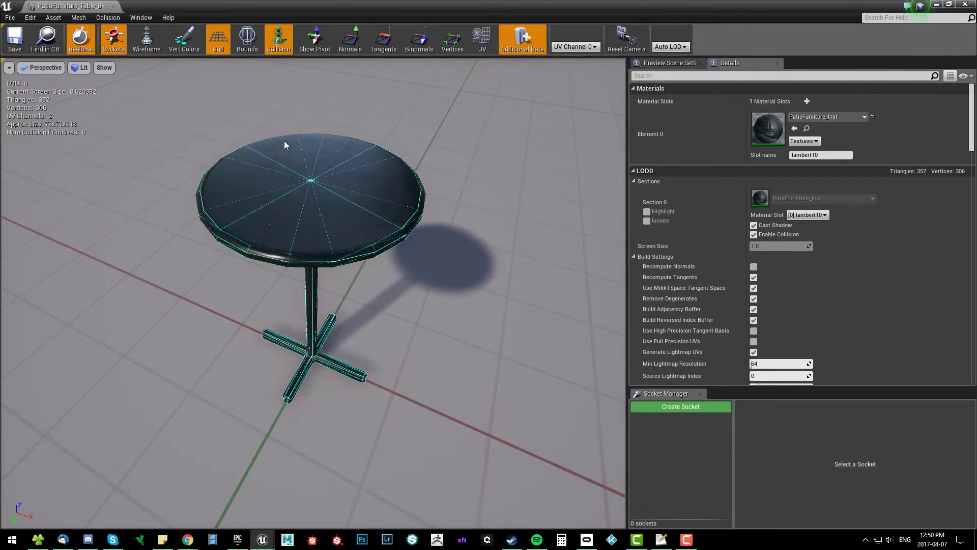
Examine the shape of the table mesh's round top, central leg and crossed base from different distances.
left_click_drag(308, 209, 282, 240)
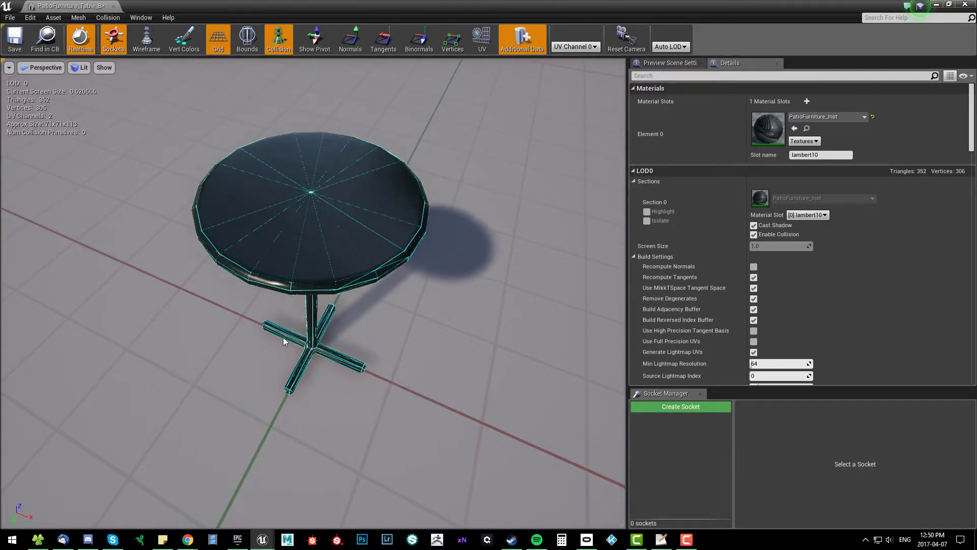
left_click_drag(441, 268, 404, 261)
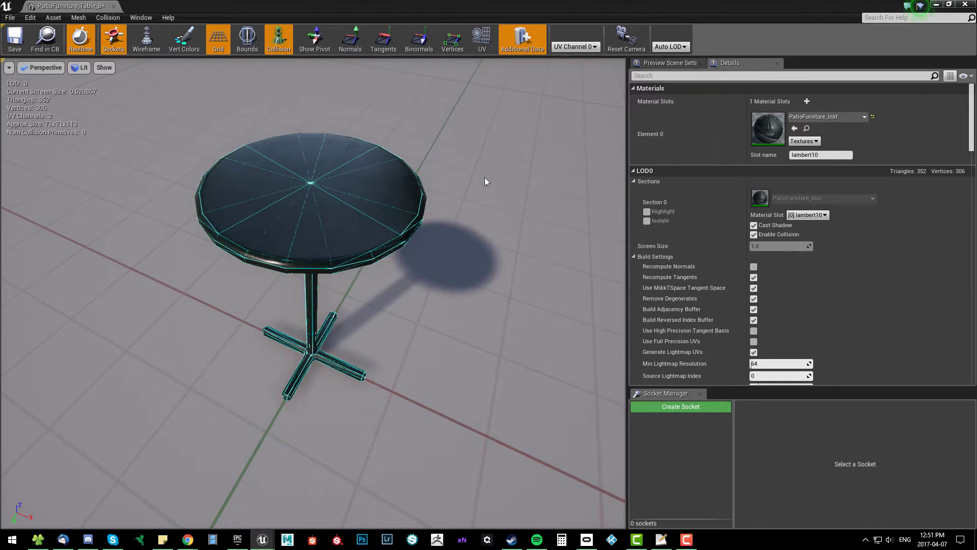
right_click_drag(482, 176, 448, 168, "alt")
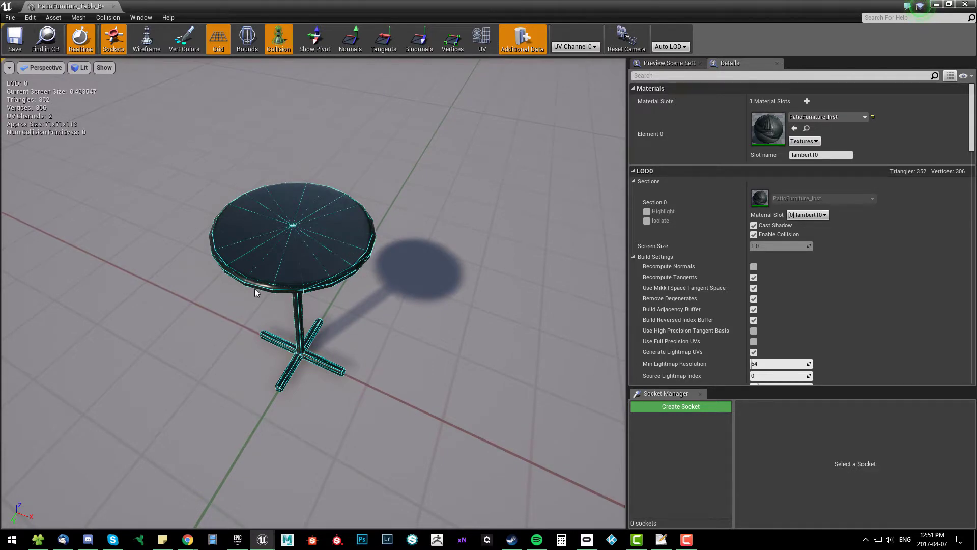
left_click_drag(299, 179, 304, 179, "alt")
right_click_drag(301, 179, 359, 224)
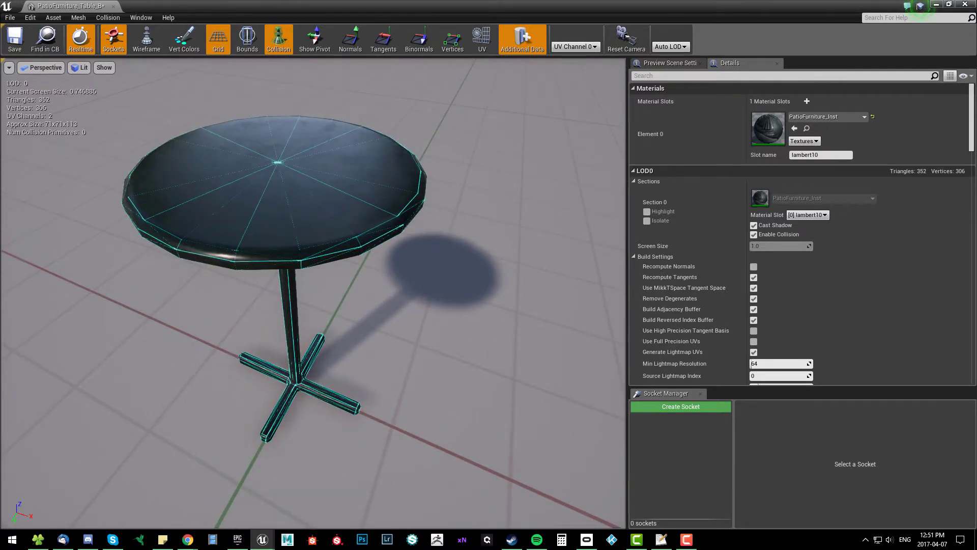
right_click_drag(194, 162, 179, 162, "alt")
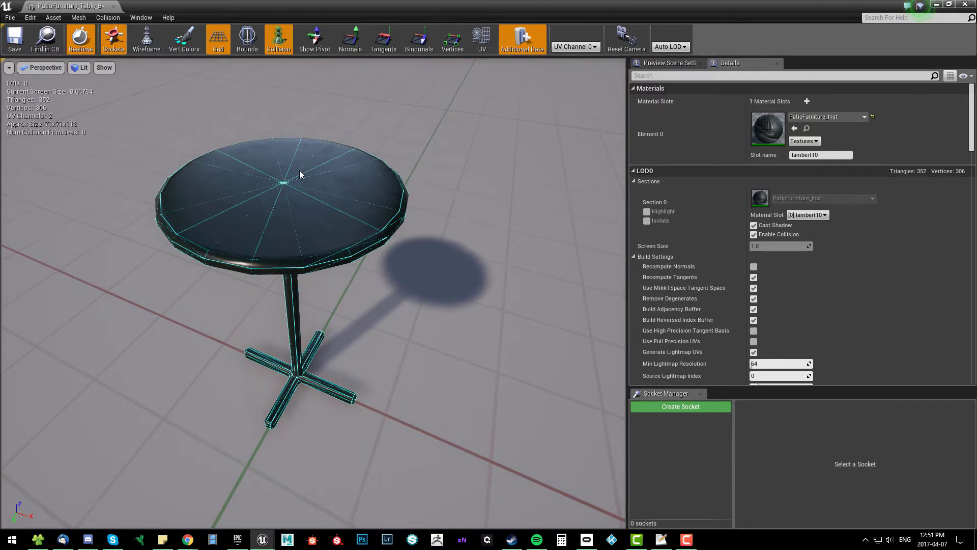
right_click_drag(382, 240, 381, 249)
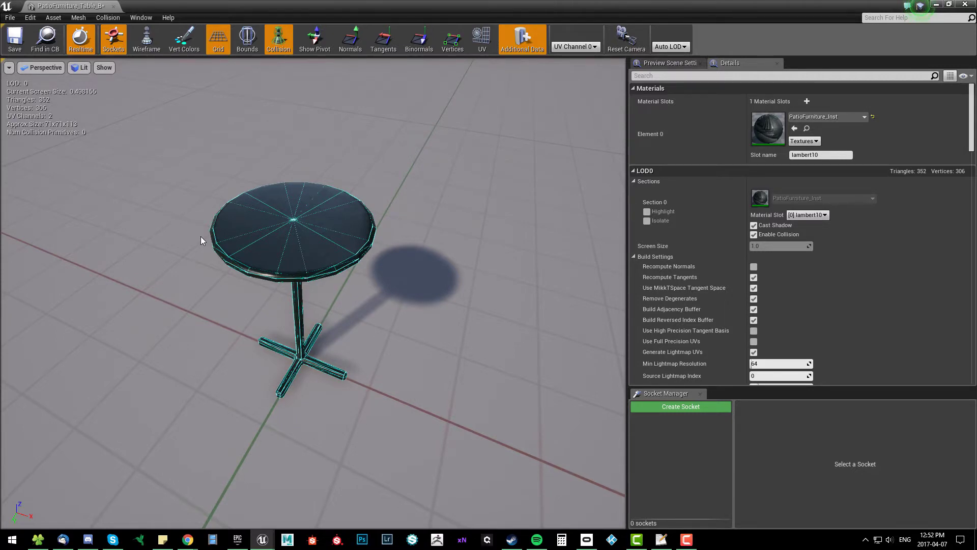
scroll(331, 189, "up", 3)
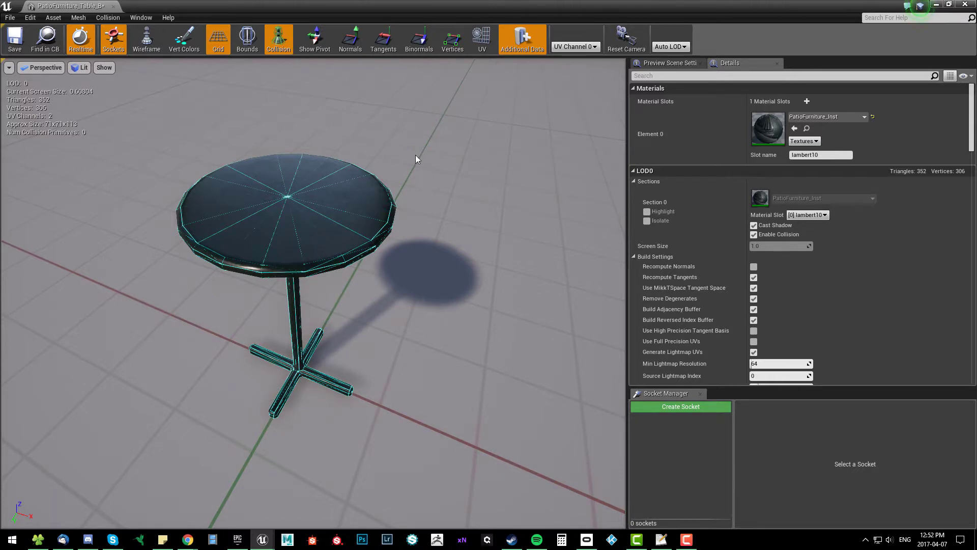
scroll(415, 155, "down", 5)
left_click_drag(415, 154, 386, 132, "alt")
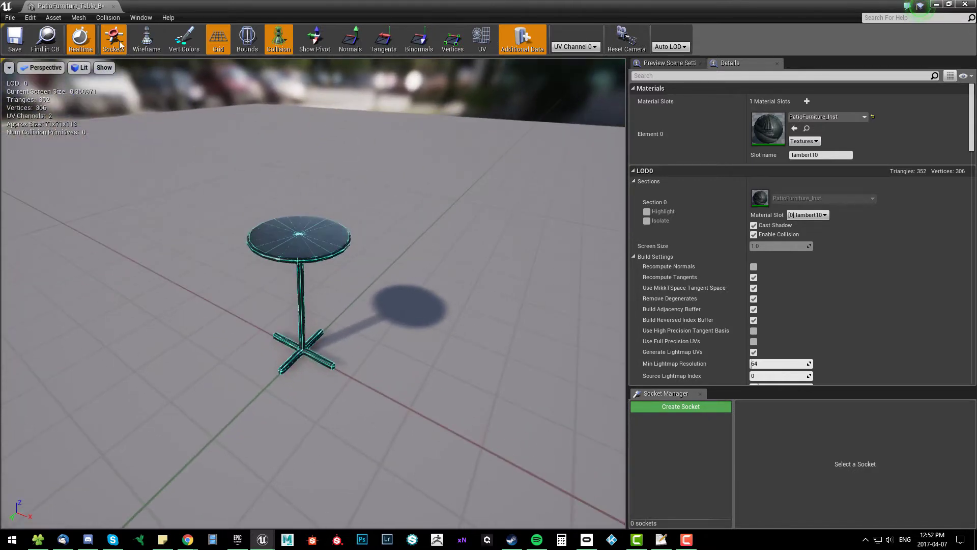
Try a box simplified collision on the table again, inspect it up close and from afar, and delete it.
left_click(108, 17)
left_click(130, 49)
left_click_drag(427, 189, 453, 203, "alt")
left_click_drag(354, 196, 337, 157)
right_click_drag(340, 200, 386, 200, "alt")
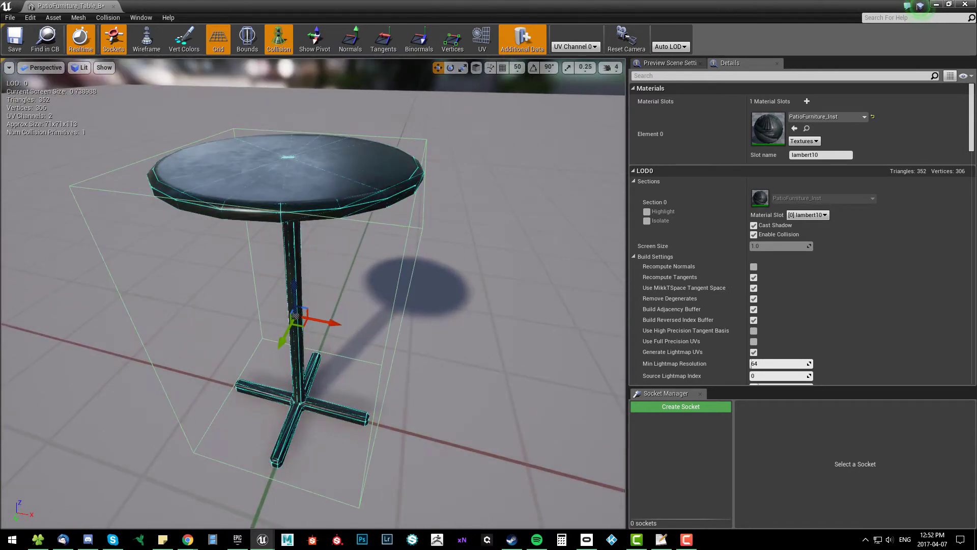
right_click_drag(441, 228, 392, 228, "alt")
left_click_drag(441, 228, 403, 244, "alt")
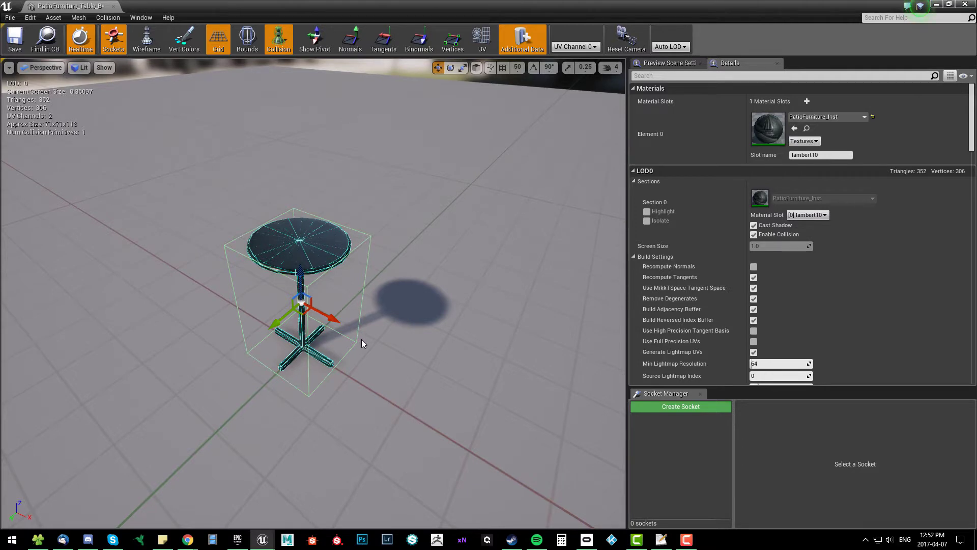
right_click_drag(361, 339, 384, 331)
key("Delete")
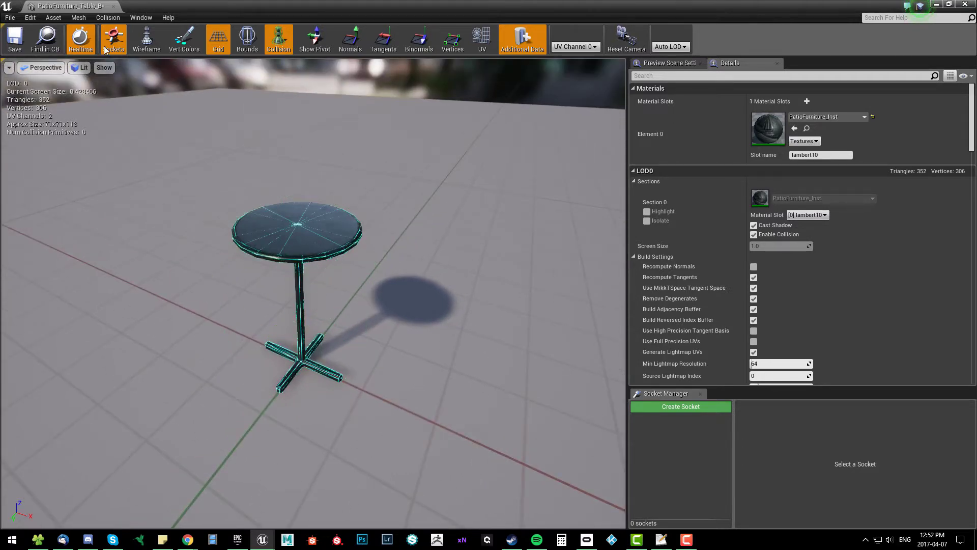
Add a capsule simplified collision to the table mesh and inspect how it encloses the table.
left_click(107, 18)
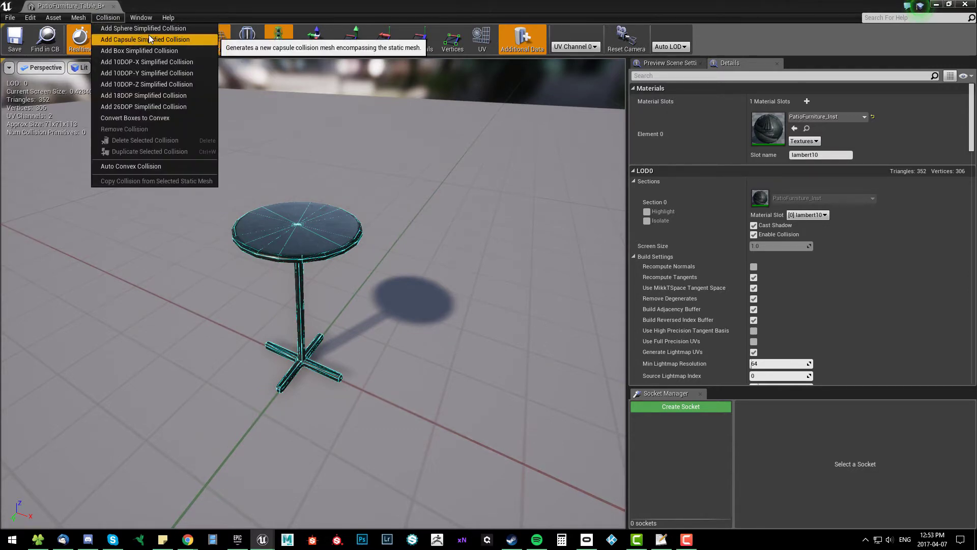
left_click(149, 40)
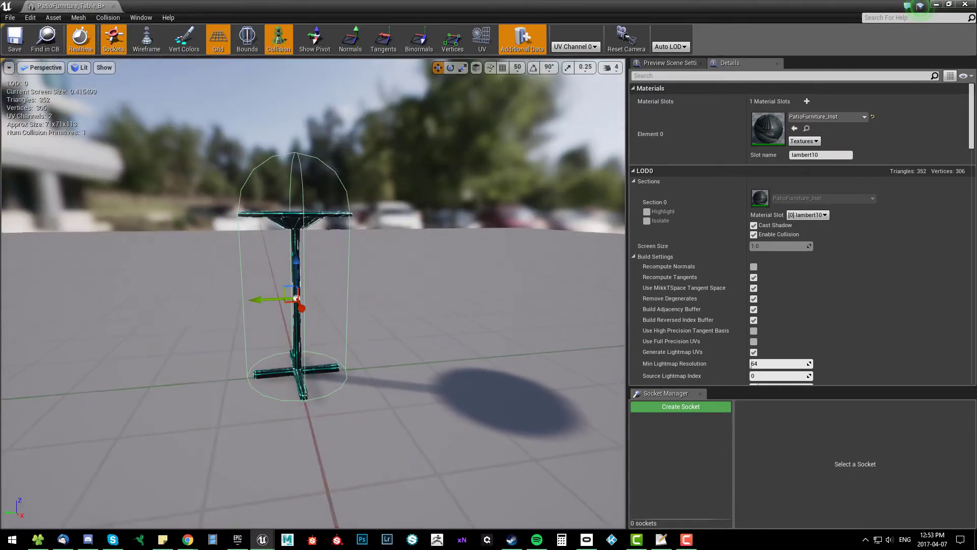
left_click_drag(292, 164, 402, 173, "alt")
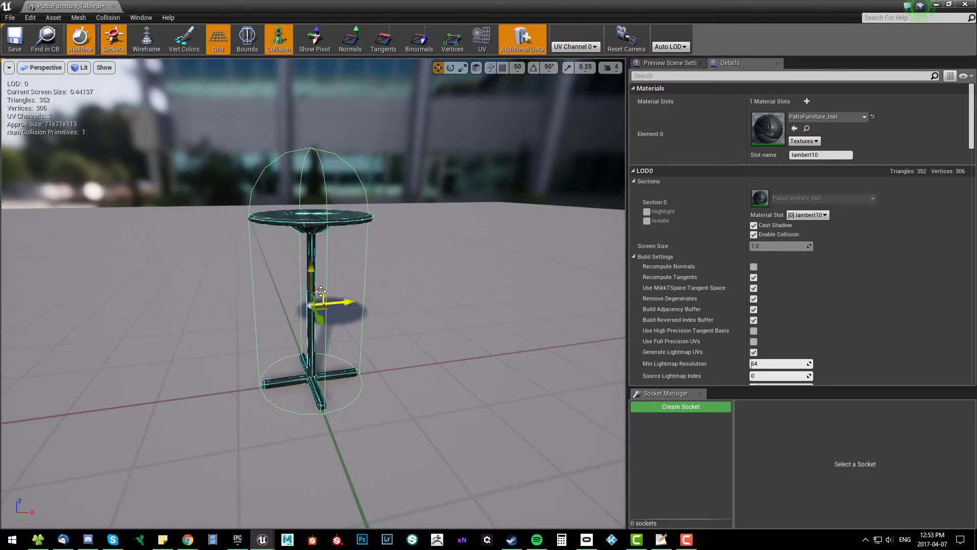
Duplicate the capsule collision twice above the table, tilting the copies.
left_click_drag(322, 279, 311, 113, "alt")
mouse_move(346, 260)
middle_mouse_down()
mouse_move(347, 301)
mouse_move(346, 260)
middle_mouse_up()
key("e")
left_click_drag(329, 250, 464, 125)
key("w")
Rotate the third capsule to a steeper tilt and move it up and away from the table.
key("e")
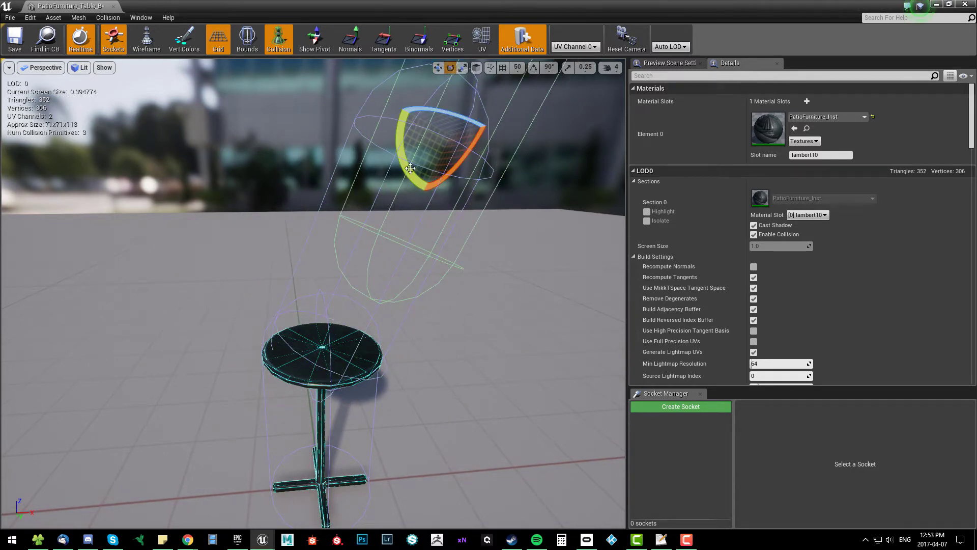
left_click_drag(407, 158, 406, 128)
left_click_drag(483, 187, 476, 205)
key("w")
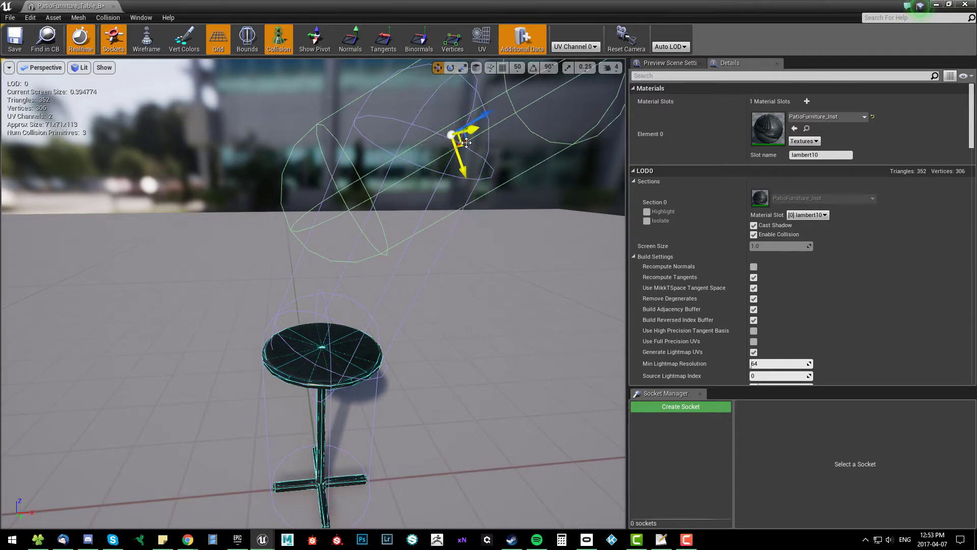
left_click_drag(470, 142, 563, 81)
scroll(526, 190, "down", 5)
mouse_move(525, 190)
left_mouse_down("alt")
mouse_move(611, 190)
mouse_move(535, 190)
left_mouse_up("alt")
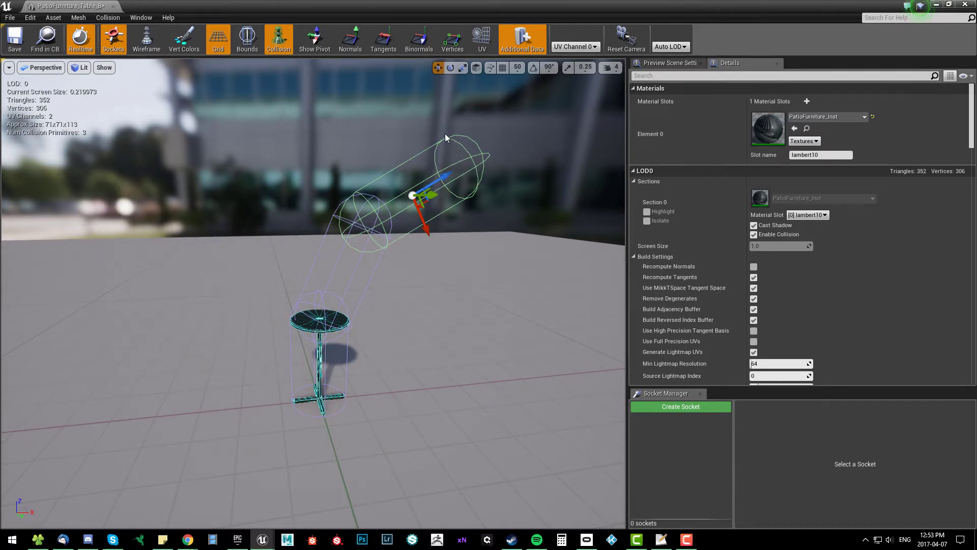
Delete all three capsule collisions from the table mesh.
key("Delete")
left_click(372, 230)
key("Delete")
left_click(327, 354)
key("Delete")
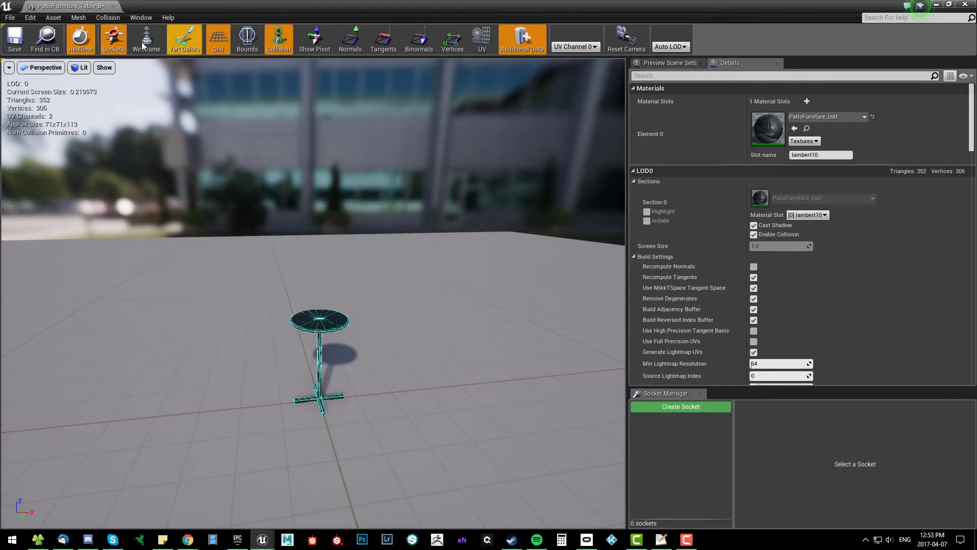
Add a sphere simplified collision to the table mesh and view it from a lower angle.
left_click(108, 18)
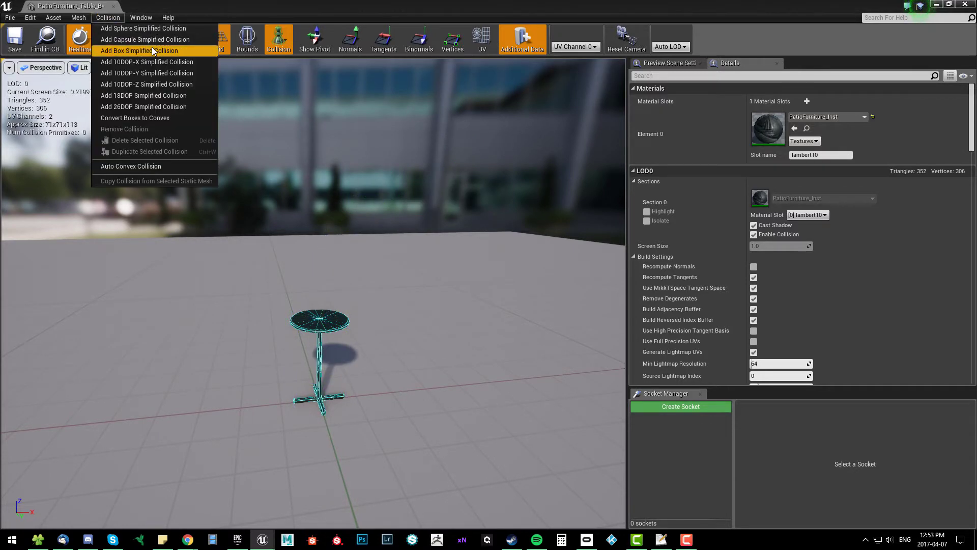
left_click(193, 29)
left_click_drag(316, 244, 329, 235, "alt")
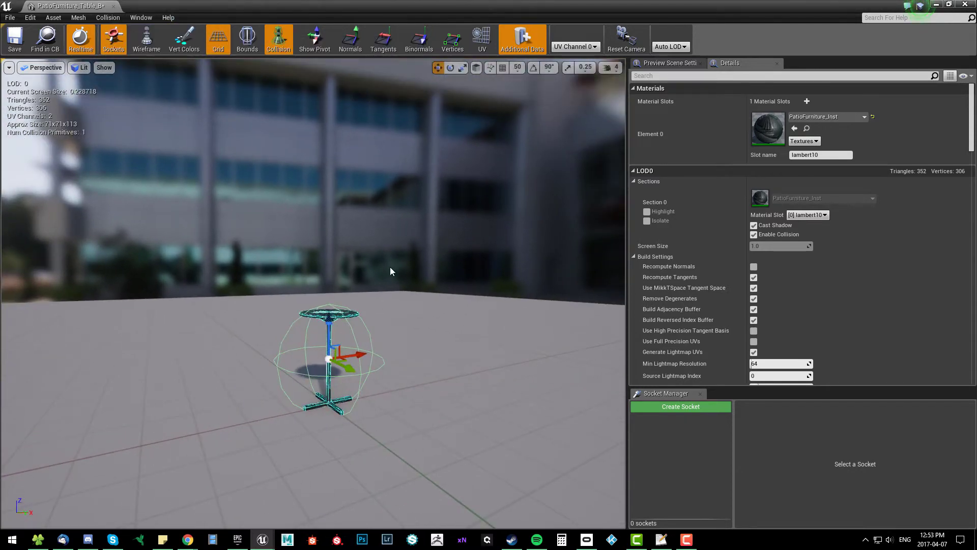
Delete the sphere collision and generate auto convex collision for the table with accuracy 0.5 and 16 max hull verts.
key("Delete")
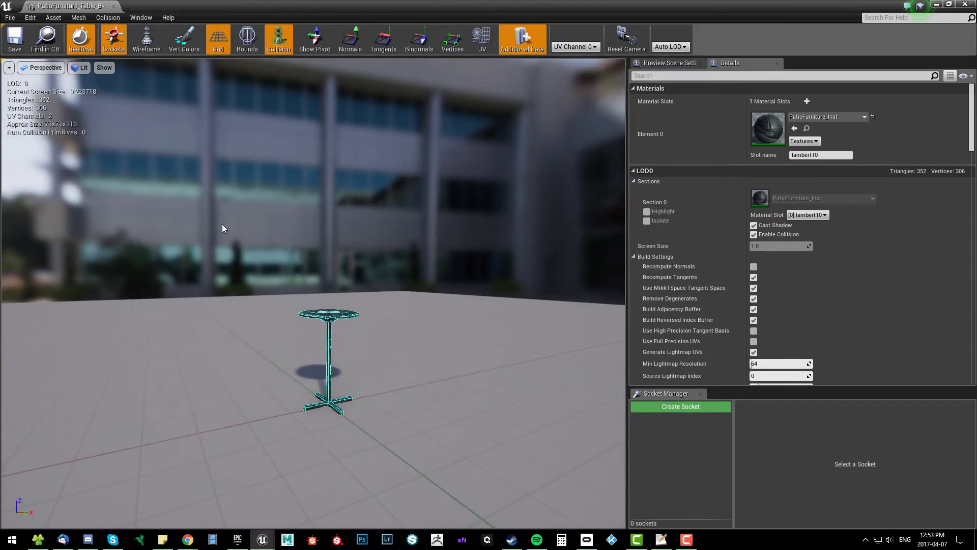
scroll(294, 170, "up", 3)
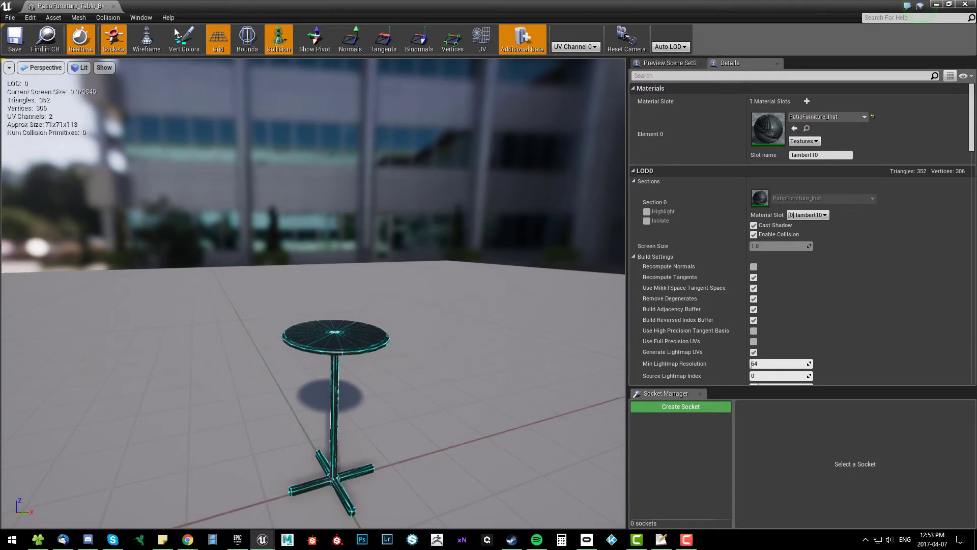
left_click(108, 17)
left_click(132, 166)
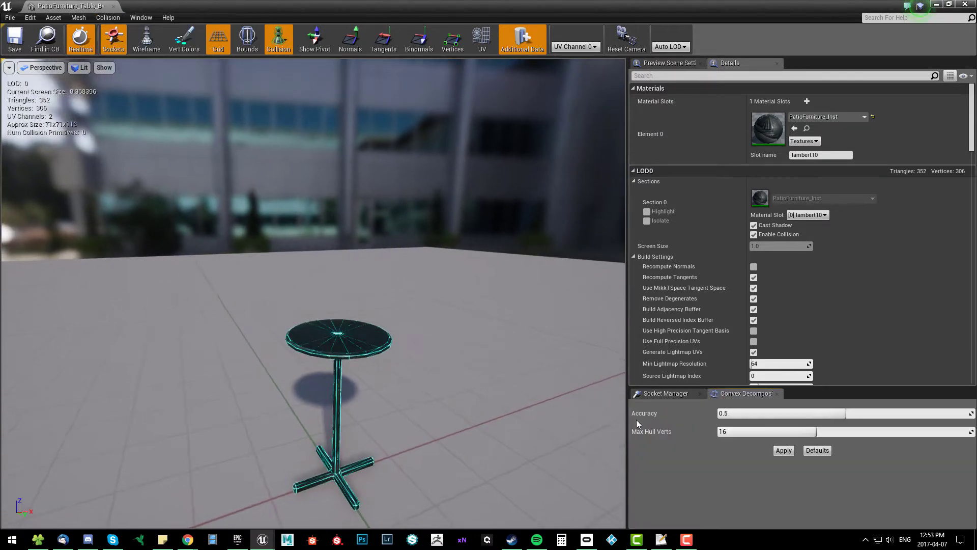
left_click(783, 450)
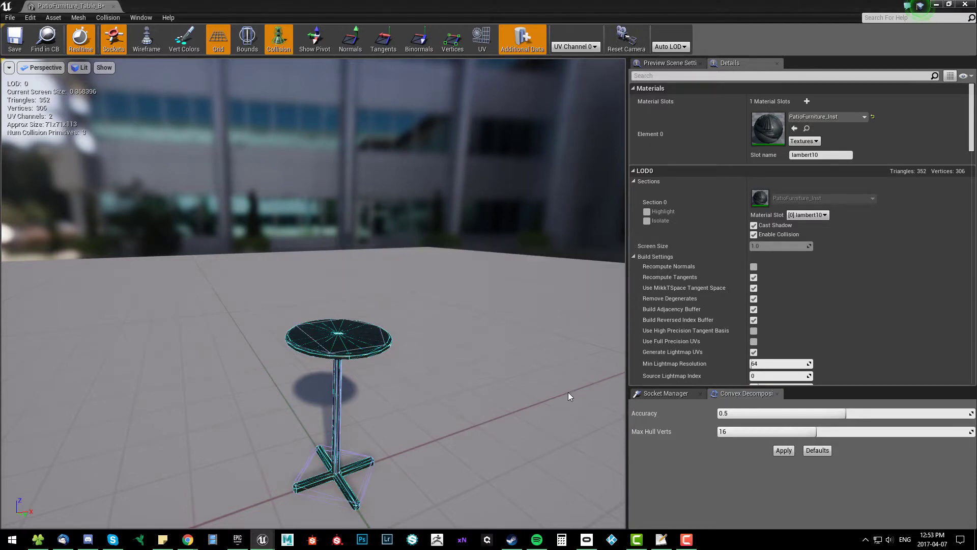
Examine how the generated convex hulls fit the tabletop, pole and cross-shaped base from above and below.
left_click_drag(341, 287, 355, 334, "alt")
right_click_drag(354, 334, 336, 400, "alt")
middle_click_drag(336, 399, 331, 421, "alt")
right_click_drag(331, 422, 234, 441, "alt")
scroll(249, 478, "down", 3)
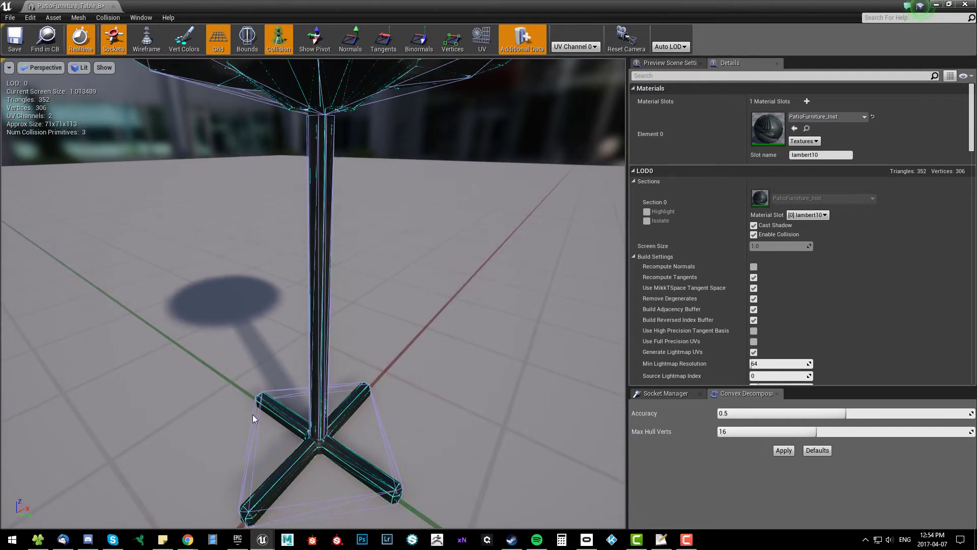
scroll(331, 369, "down", 4)
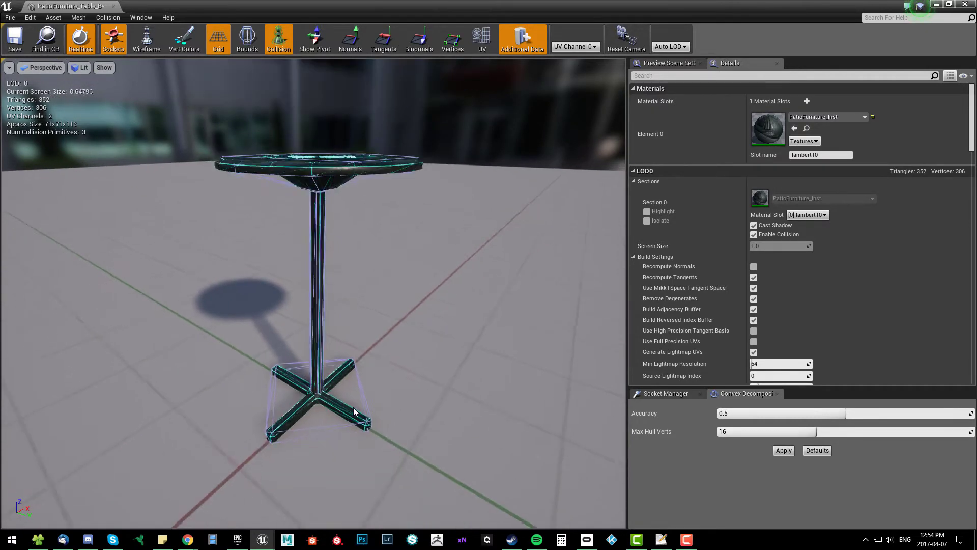
left_click_drag(331, 368, 331, 254, "alt")
left_click_drag(359, 336, 327, 308)
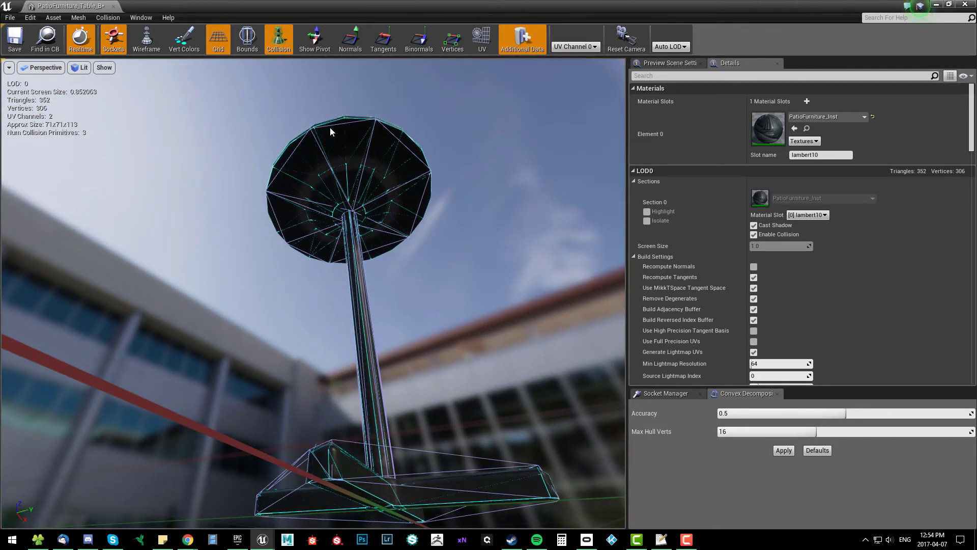
Try to move the tabletop's convex hull upward, and undo the move.
left_click(359, 130)
left_click_drag(351, 204, 316, 290, "alt")
middle_click_drag(316, 291, 319, 316, "alt")
middle_click_drag(371, 336, 370, 271, "alt")
left_click_drag(371, 270, 360, 288, "alt")
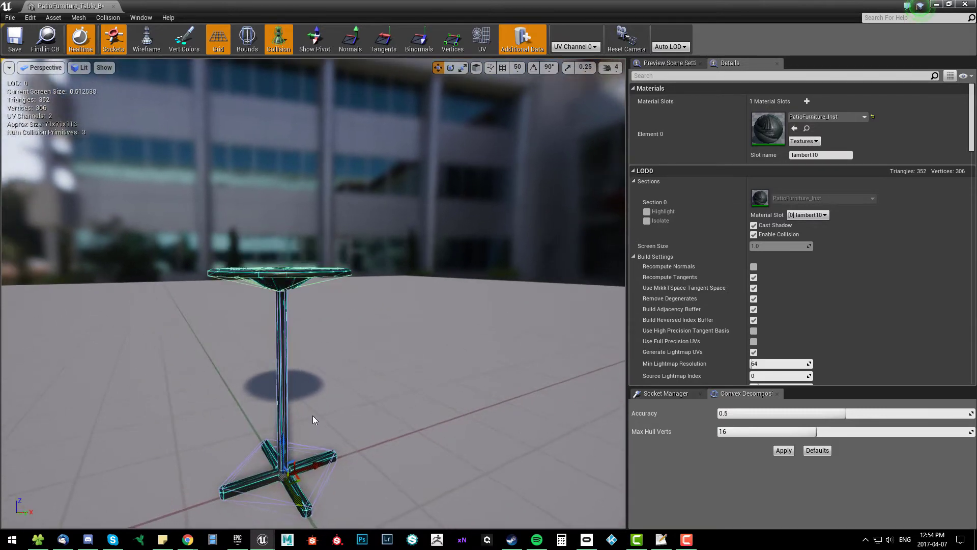
scroll(281, 438, "up", 2)
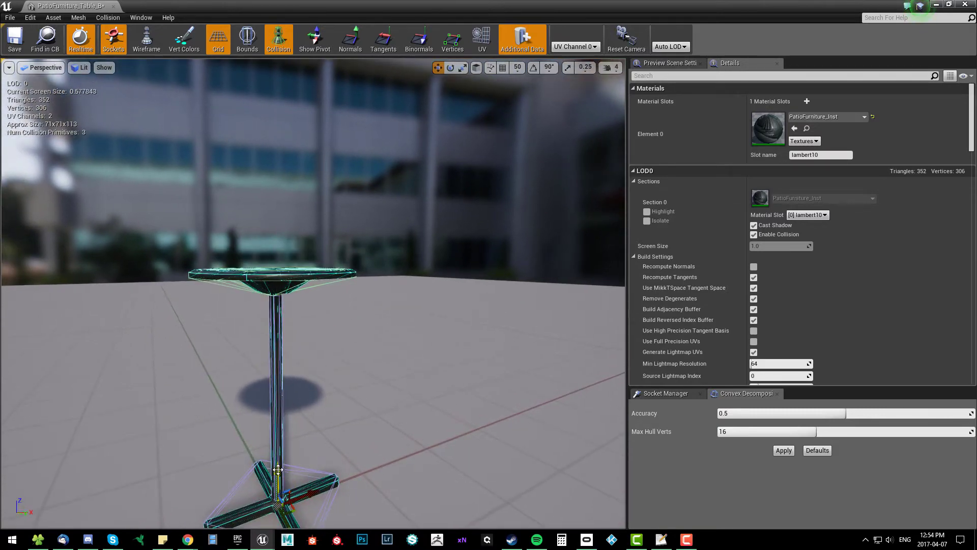
left_click_drag(278, 465, 279, 428)
left_click_drag(315, 377, 283, 468, "alt")
left_click_drag(255, 425, 303, 316)
key("ctrl+z")
middle_click_drag(315, 320, 330, 301, "alt")
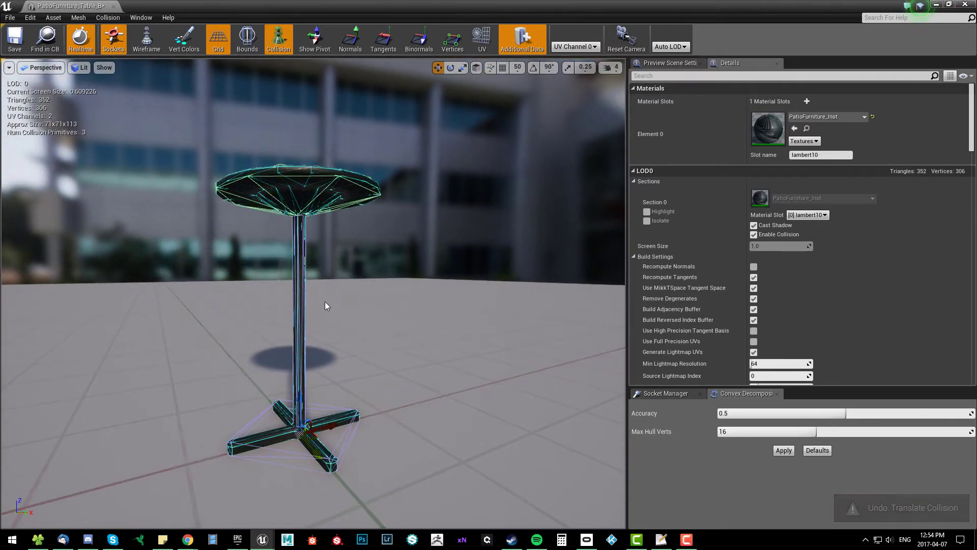
Delete the convex hulls of the tabletop, the pole and the base one after another.
key("Delete")
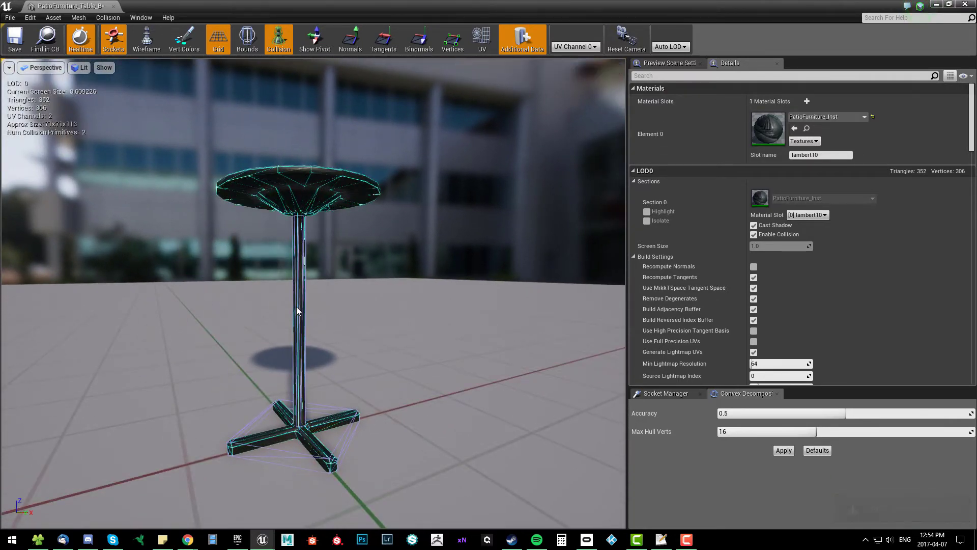
left_click(297, 310)
key("Delete")
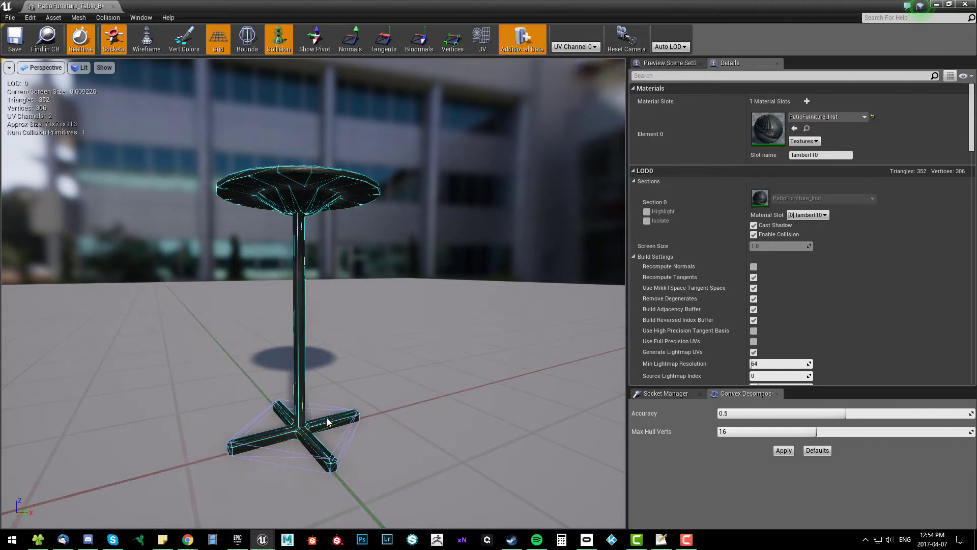
left_click(303, 426)
key("Delete")
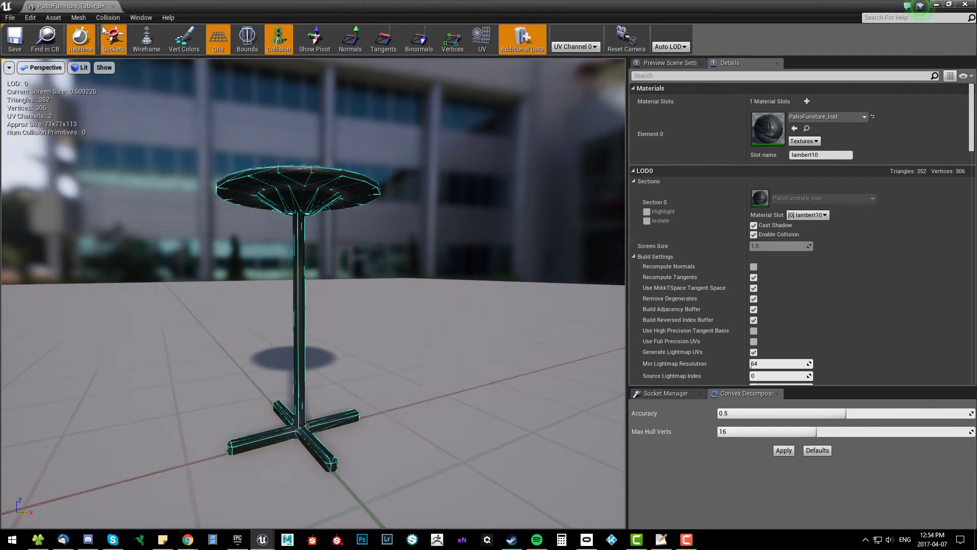
Set the convex decomposition accuracy to 0.45.
left_click(86, 21)
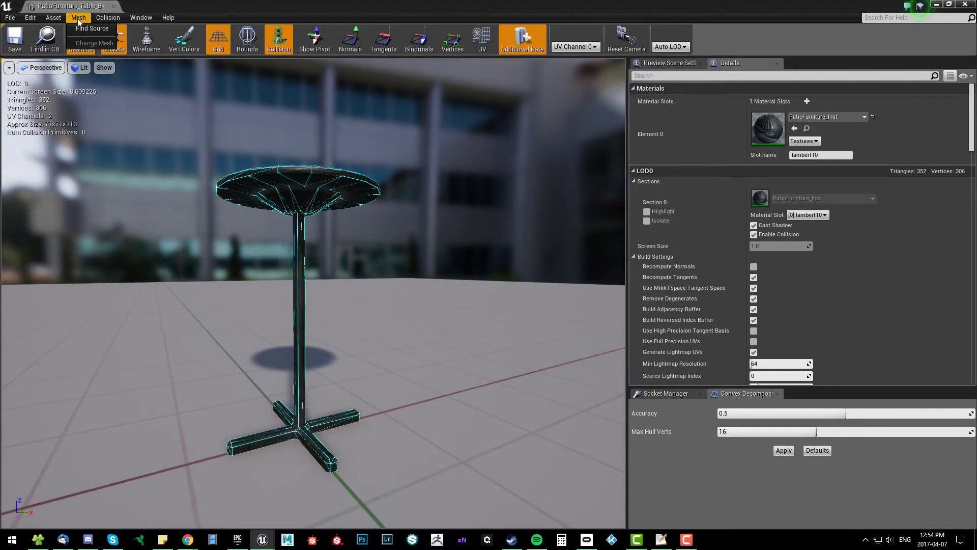
left_click(104, 18)
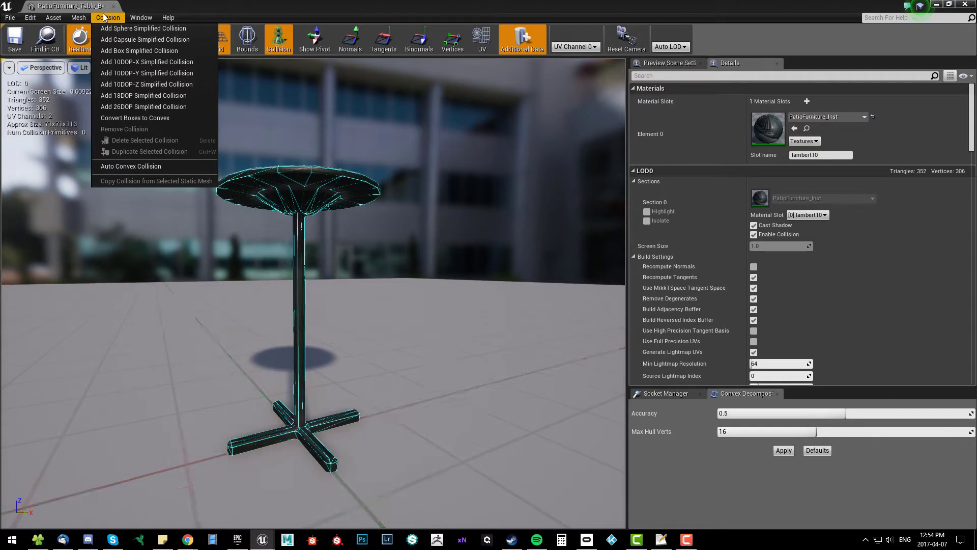
left_click(433, 6)
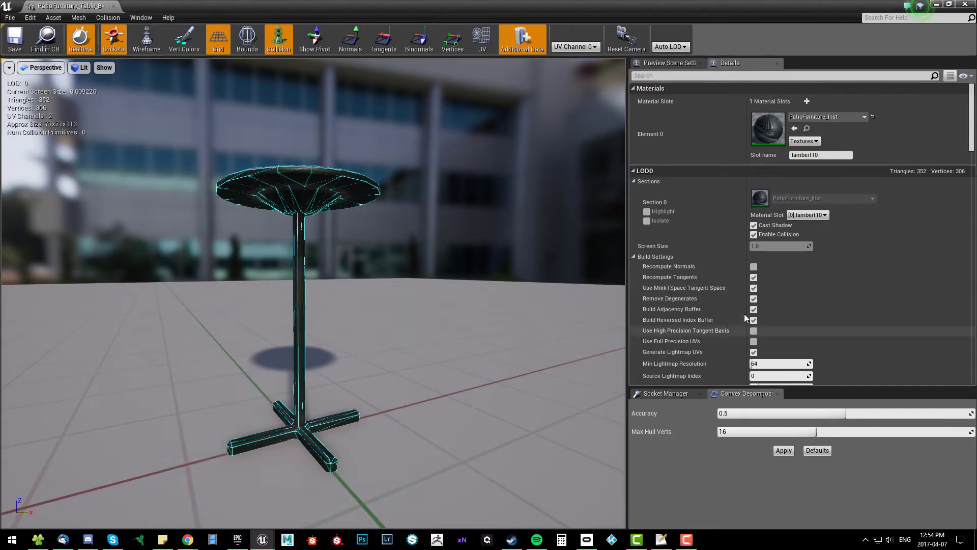
left_click_drag(830, 414, 814, 414)
left_click_drag(318, 246, 322, 240)
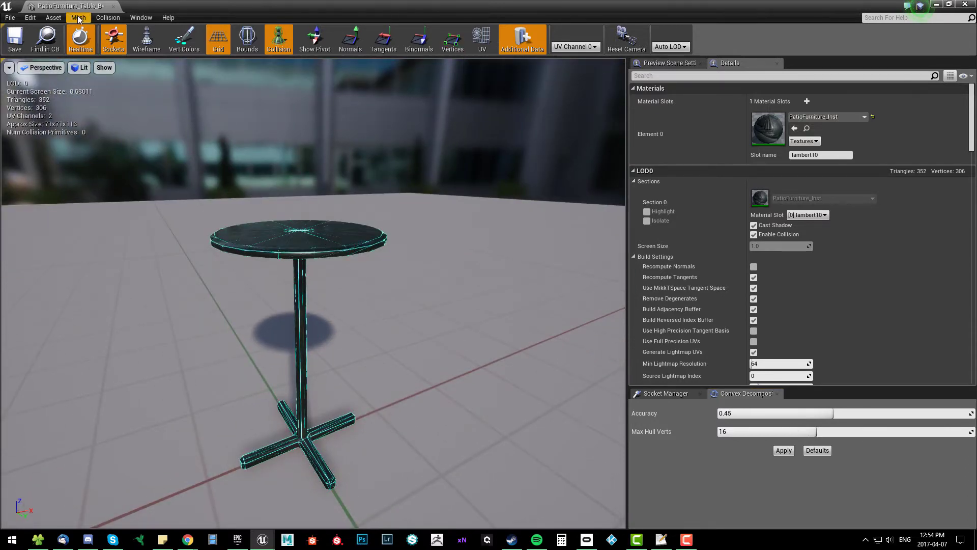
Try a 26DOP simplified collision around the table, view it from several angles and delete it.
left_click(105, 18)
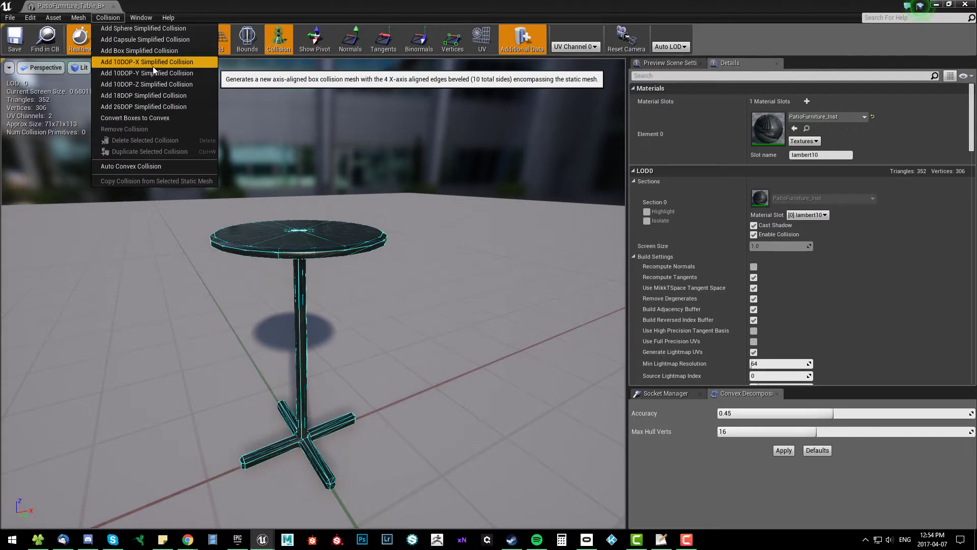
left_click(184, 104)
left_click_drag(428, 219, 408, 242, "alt")
middle_click_drag(408, 242, 410, 233, "alt")
left_click(412, 236)
left_click_drag(412, 236, 407, 158, "alt")
left_click_drag(411, 295, 338, 311)
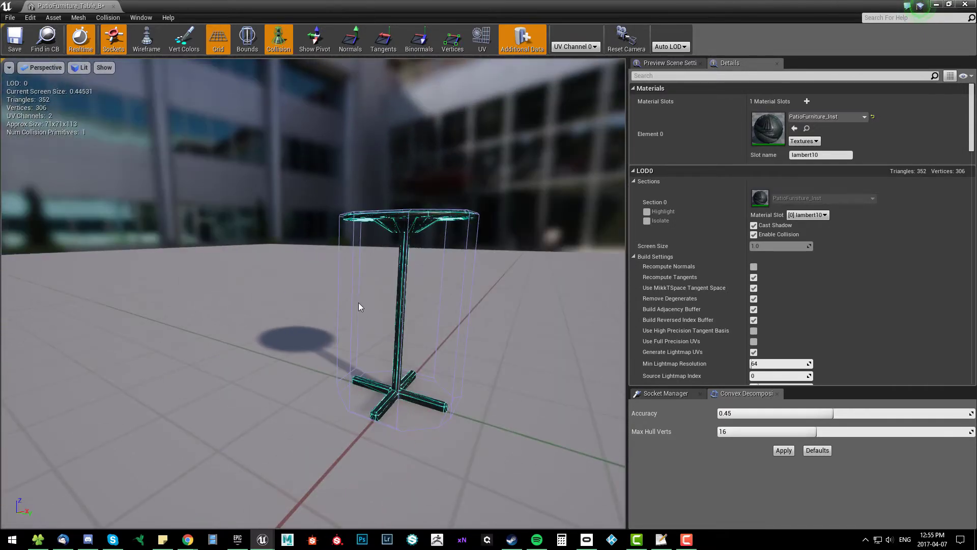
left_click(358, 301)
key("Delete")
left_click_drag(385, 288, 378, 292)
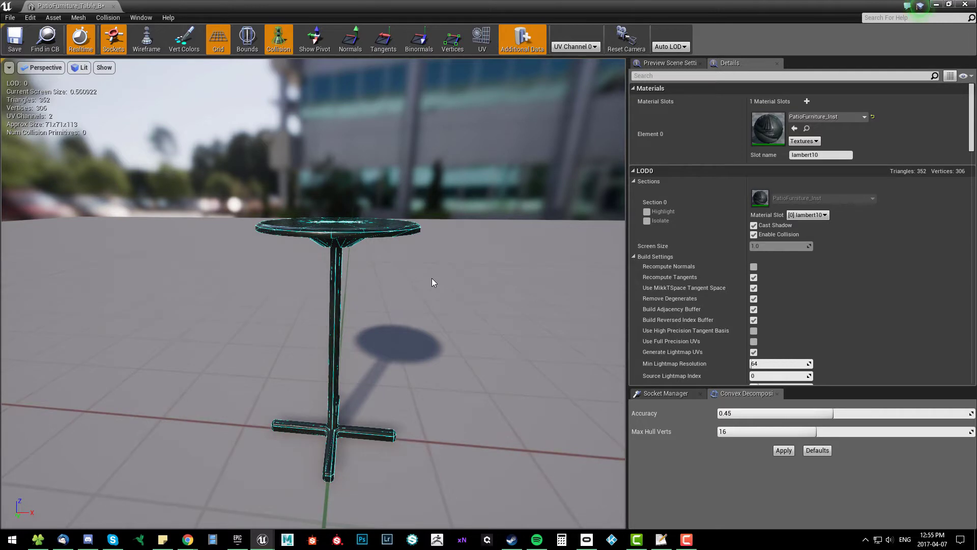
left_click_drag(383, 260, 400, 255)
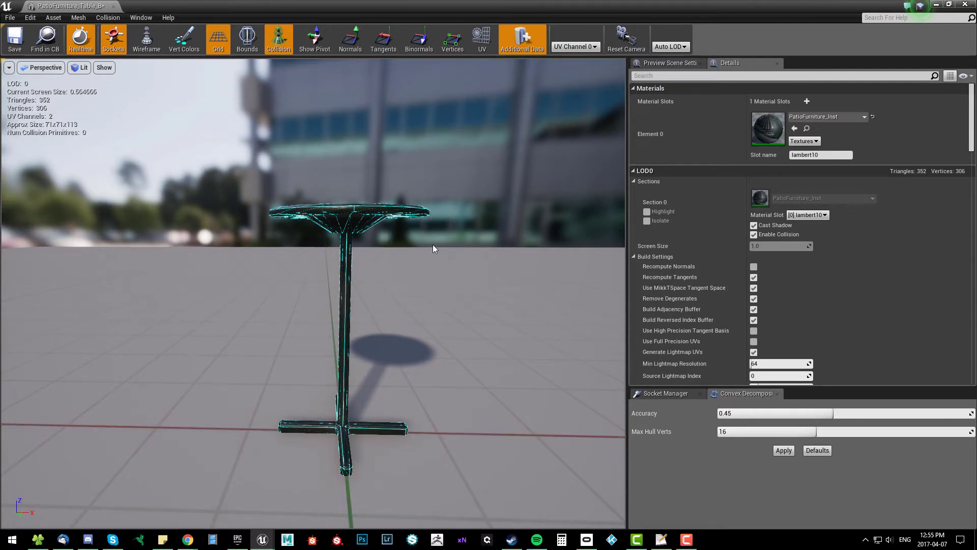
left_click_drag(268, 444, 269, 366)
left_click_drag(294, 325, 380, 352)
left_click_drag(433, 305, 392, 330)
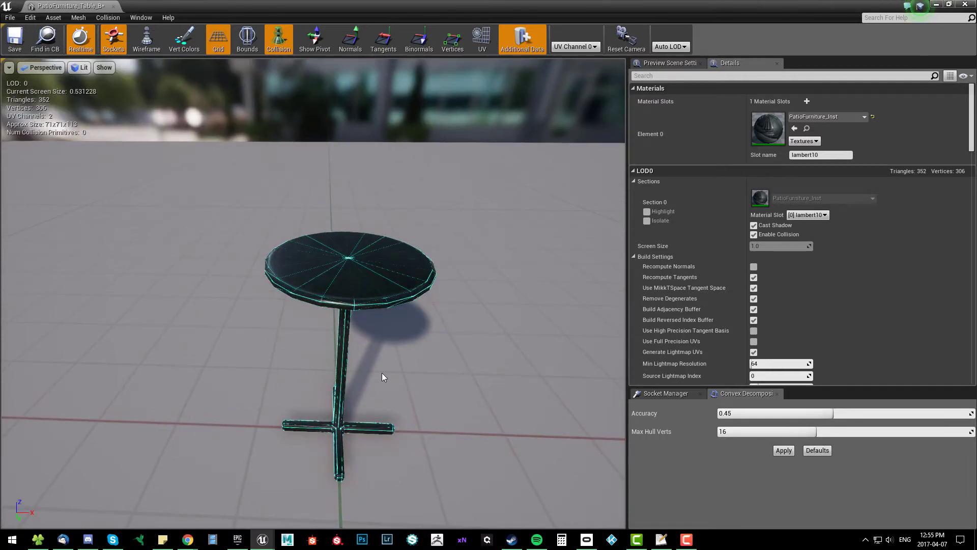
left_click_drag(362, 360, 356, 344)
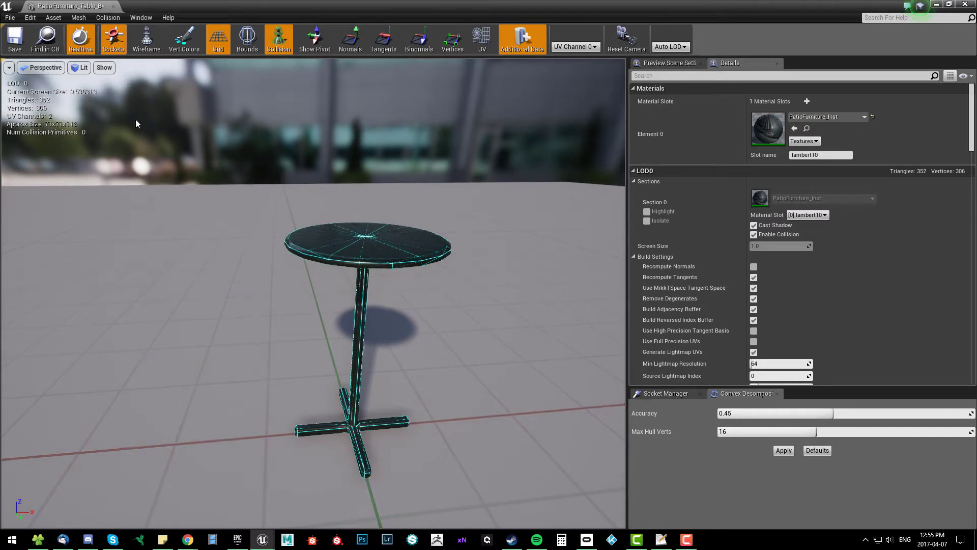
left_click_drag(135, 101, 133, 107)
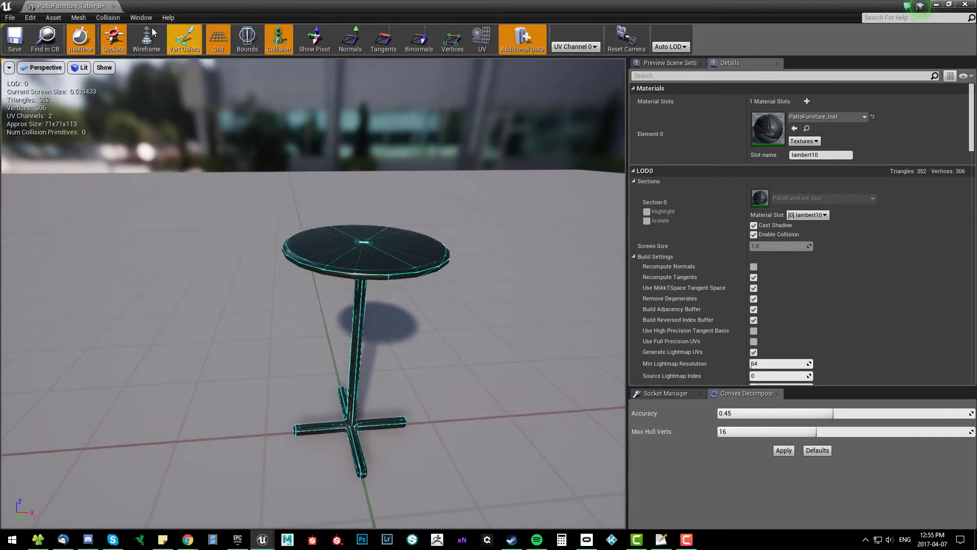
left_click(113, 18)
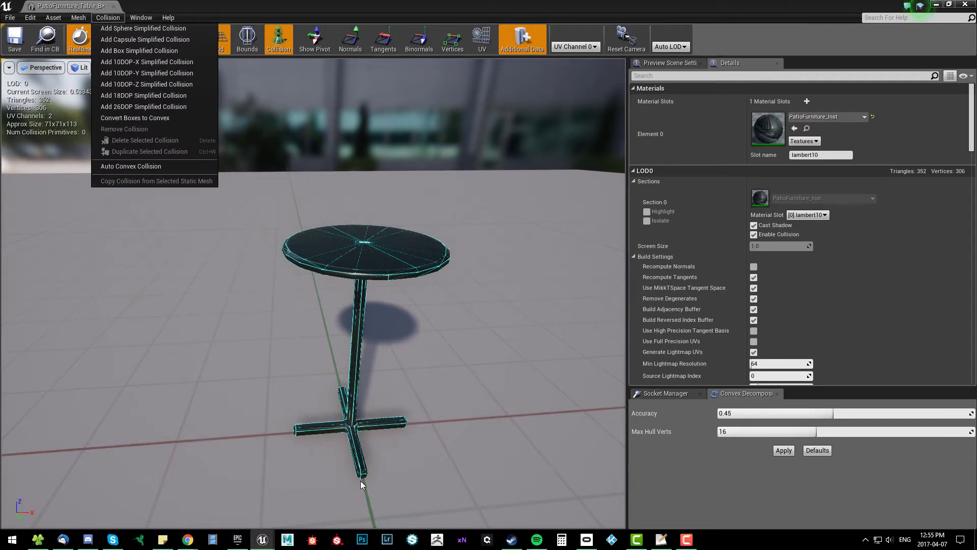
left_click_drag(361, 334, 365, 334)
Add a 10DOP-Z simplified collision around the table mesh.
left_click(113, 19)
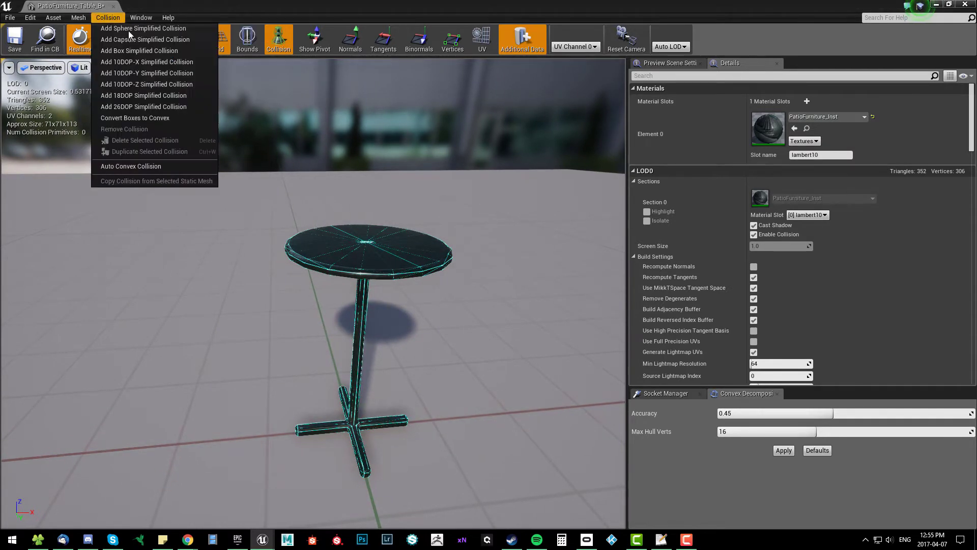
left_click(165, 84)
mouse_move(386, 195)
left_mouse_down()
mouse_move(346, 264)
mouse_move(382, 200)
left_mouse_up()
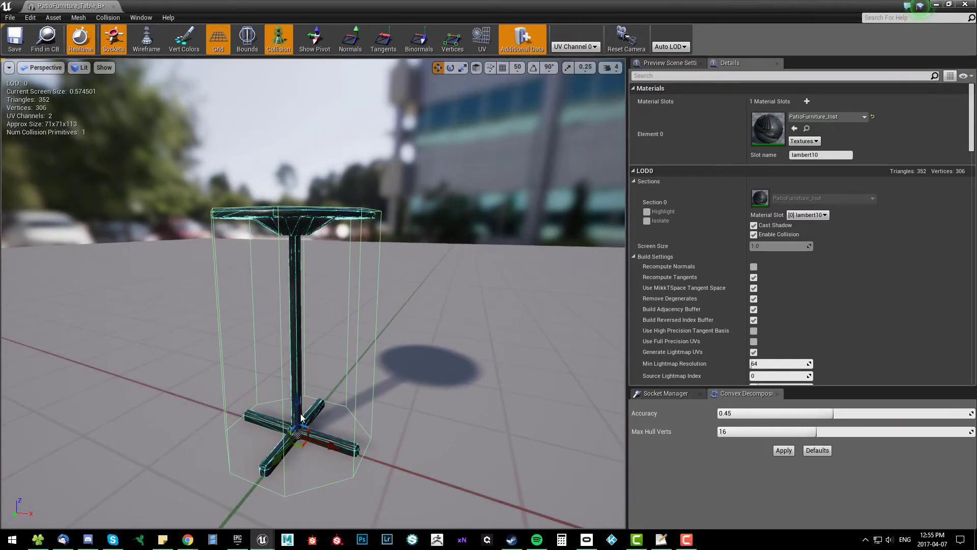
Flatten the 10DOP-Z collision vertically into a thin slab and raise it to the tabletop.
key("r")
left_click_drag(296, 401, 296, 463)
key("w")
left_click_drag(296, 398, 301, 170)
left_click_drag(355, 194, 346, 326, "alt")
Fine-tune the height and thickness of the flattened collision so that it encloses the tabletop.
key("r")
right_click_drag(327, 351, 357, 351, "alt")
middle_click_drag(327, 351, 433, 285, "alt")
left_click_drag(355, 286, 363, 247)
left_click_drag(368, 351, 369, 254, "alt")
key("w")
mouse_move(351, 139)
left_mouse_down()
mouse_move(356, 167)
mouse_move(349, 139)
mouse_move(308, 192)
mouse_move(349, 142)
left_mouse_up()
key("r")
key("w")
key("r")
key("w")
left_click(355, 157)
left_click(298, 189)
left_click(392, 228)
left_click_drag(393, 228, 397, 196)
left_click(320, 189)
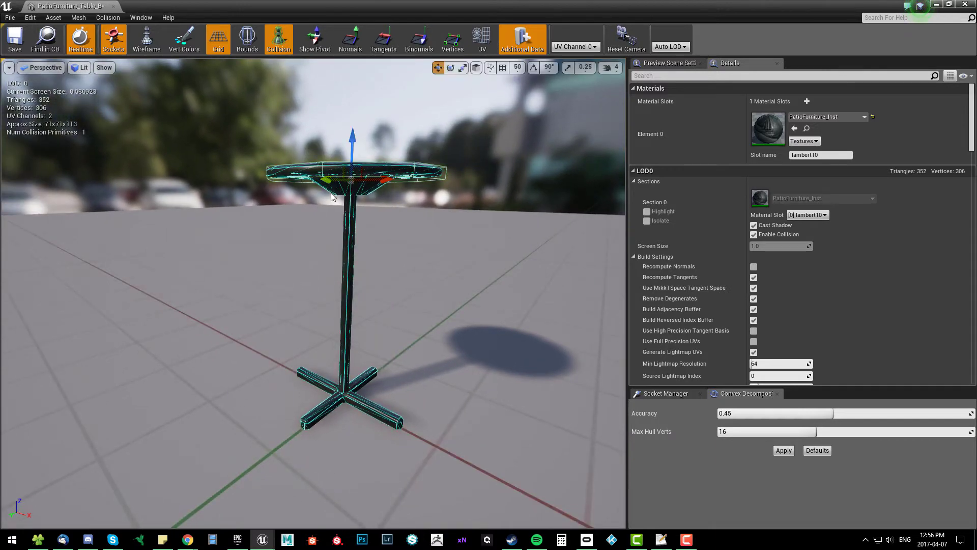
Try to move the flattened collision up off the tabletop, and undo the move.
mouse_move(387, 224)
left_mouse_down()
mouse_move(386, 293)
mouse_move(390, 221)
left_mouse_up()
left_click_drag(342, 165, 374, 90)
key("ctrl+z")
Lower the flattened collision slightly so its upper face lines up with the top of the tabletop.
scroll(444, 132, "up", 6)
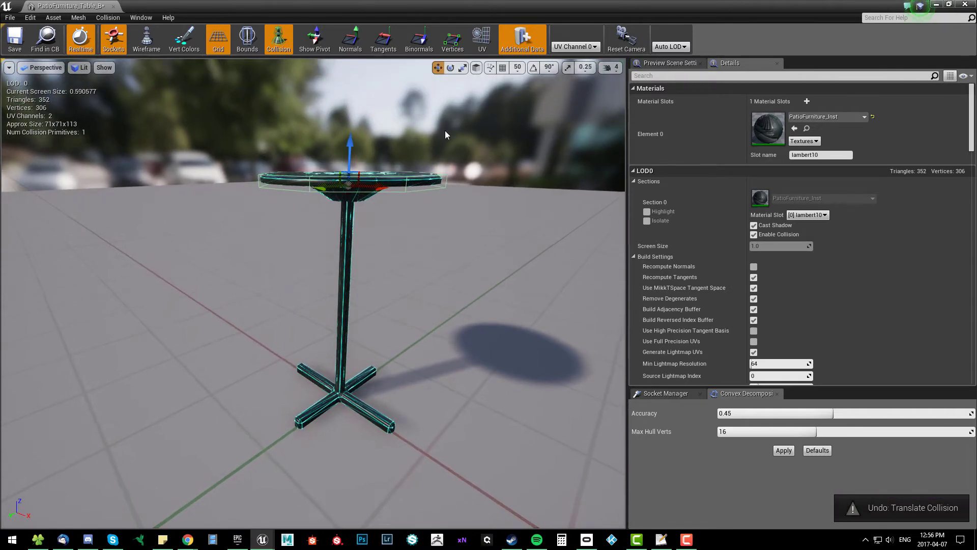
scroll(442, 135, "up", 4)
middle_click_drag(441, 137, 420, 131)
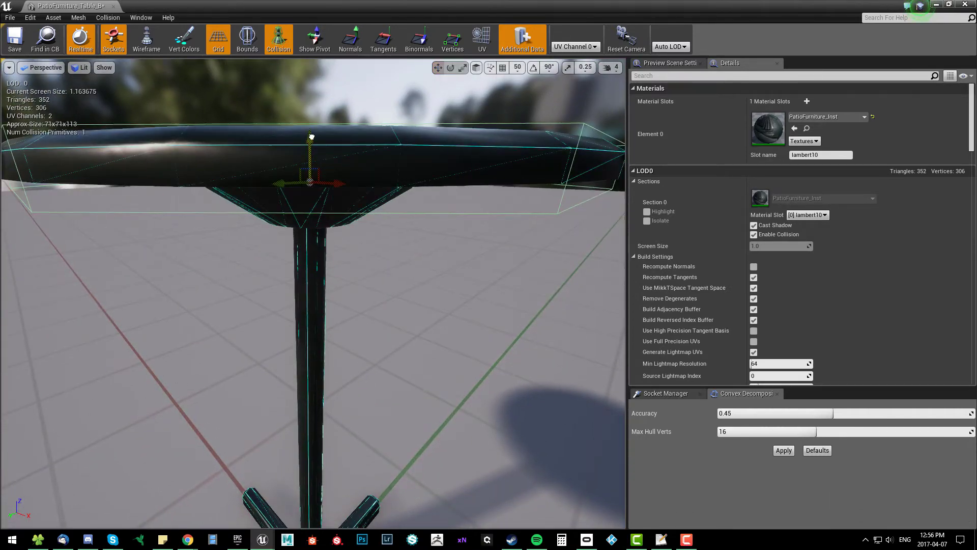
left_click_drag(311, 136, 317, 142)
scroll(314, 141, "down", 8)
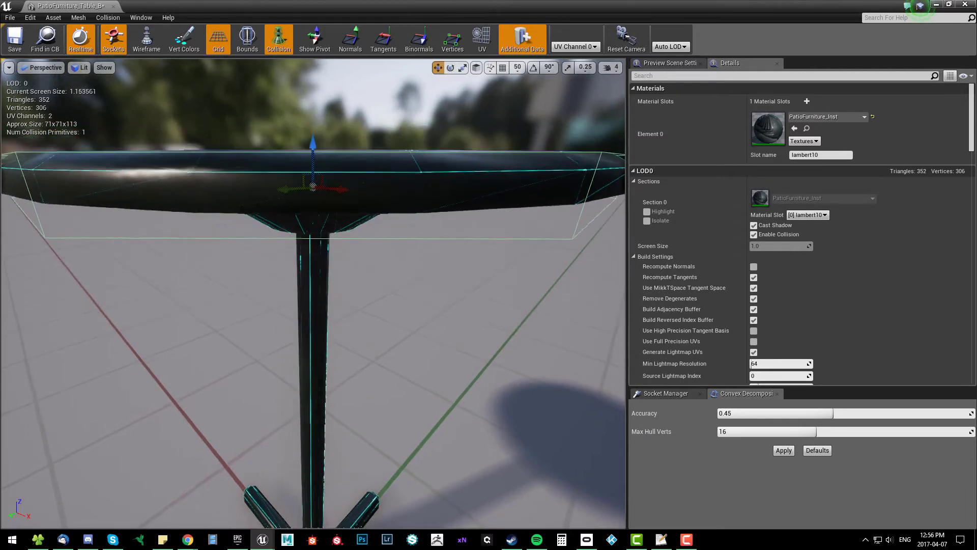
left_click_drag(493, 218, 513, 212, "alt")
Add a box simplified collision and scale it down to a thin bar the length of one base beam.
left_click(108, 17)
left_click(132, 50)
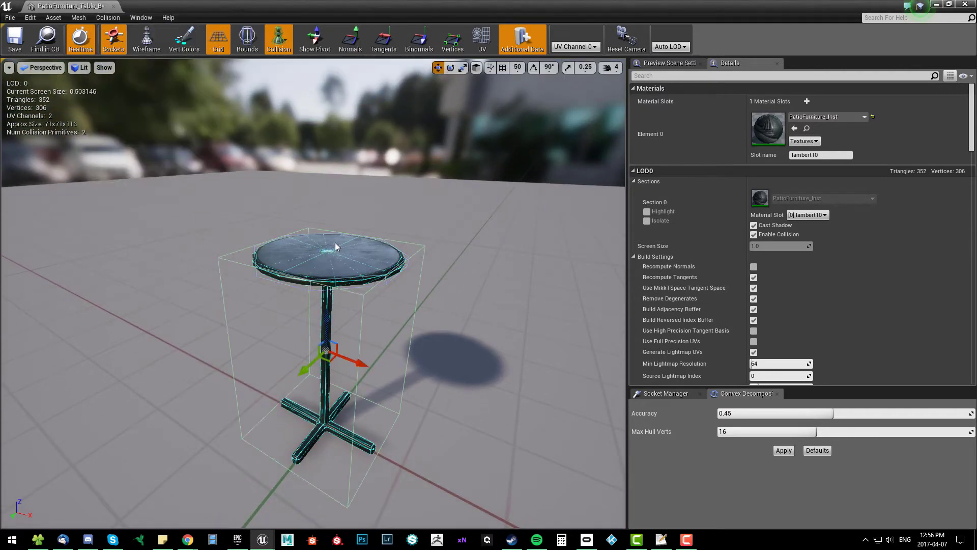
left_click_drag(362, 364, 318, 371)
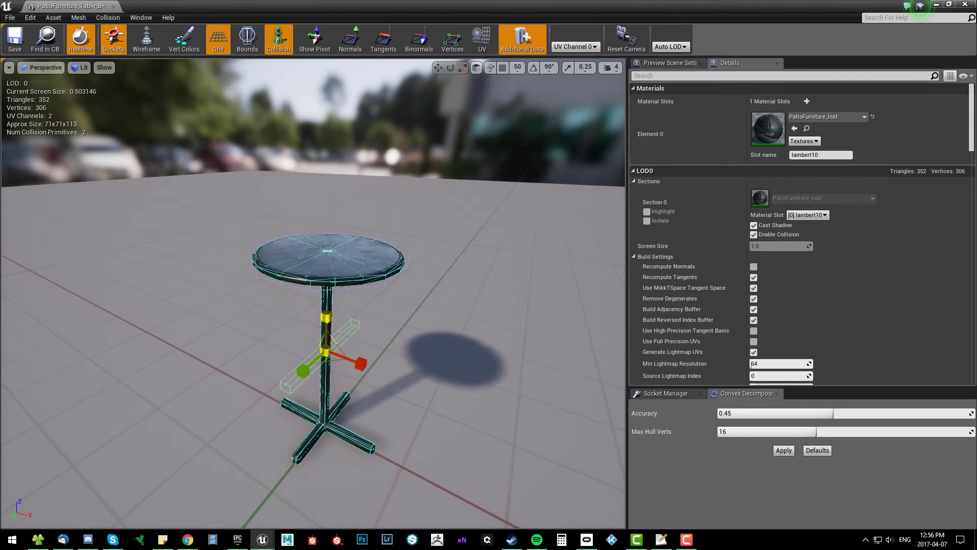
Lower the bar-shaped box collision onto the matching beam of the table's cross-shaped base.
key("w")
left_click_drag(332, 317, 334, 396)
scroll(338, 402, "up", 8)
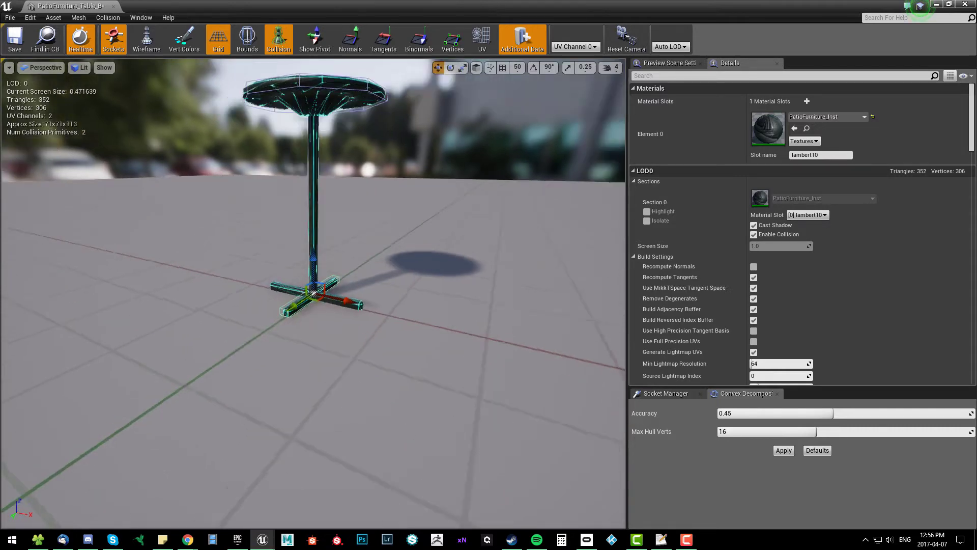
left_click_drag(314, 372, 337, 403, "alt")
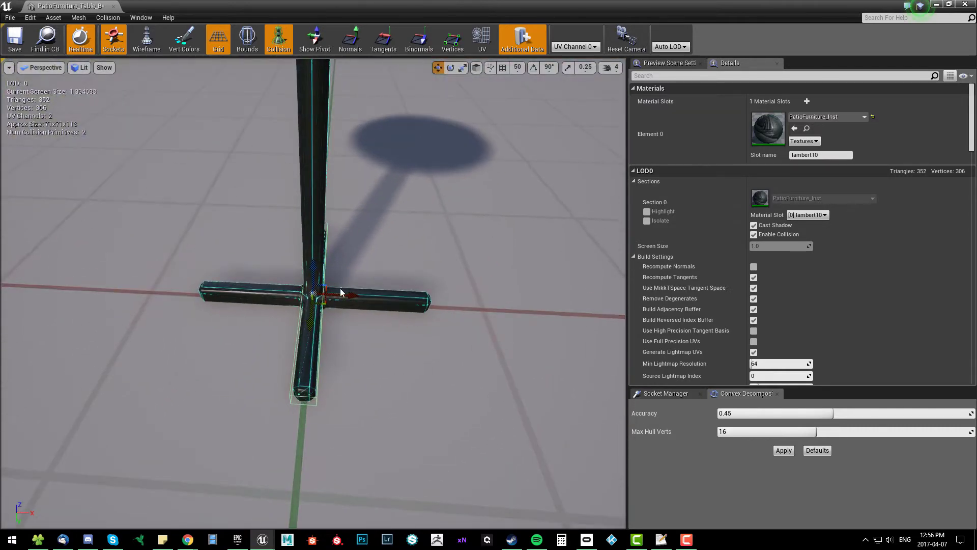
Duplicate the base beam's collision box, turn on rotation snapping at 90°, and rotate the copy 90° onto the crossing beam.
left_click_drag(345, 293, 351, 294, "alt")
key("e")
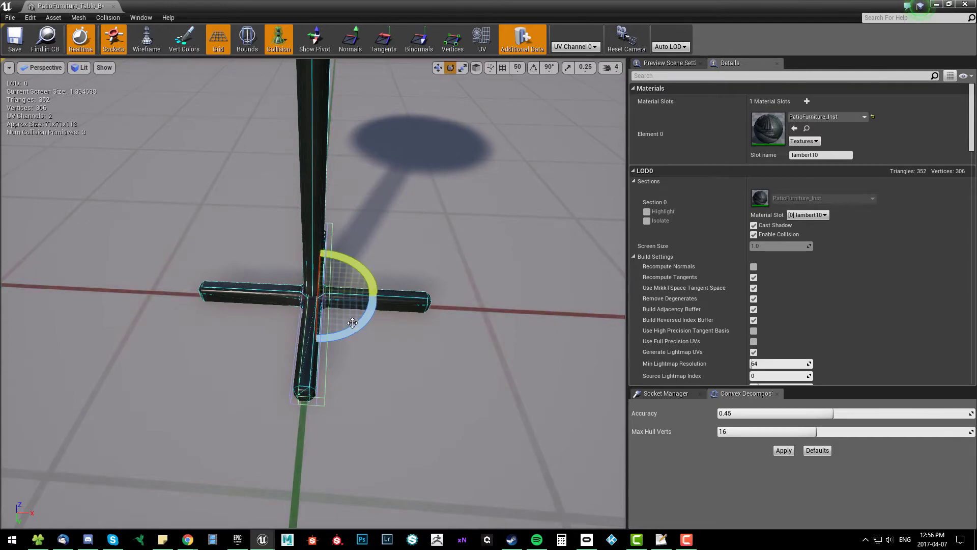
left_click_drag(359, 7, 413, 9)
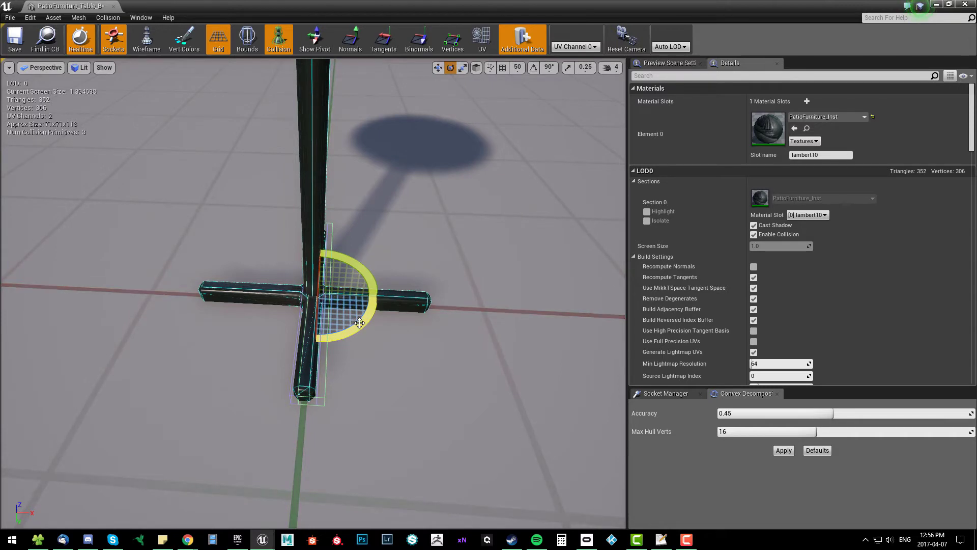
left_click_drag(359, 323, 324, 357)
key("ctrl+z")
left_click(533, 67)
left_click_drag(370, 330, 369, 308)
key("w")
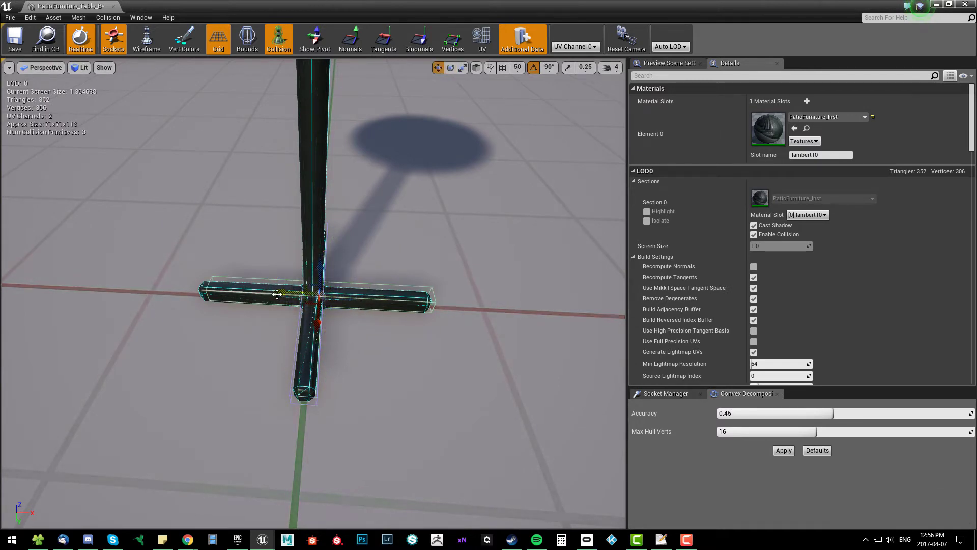
left_click_drag(433, 316, 405, 237)
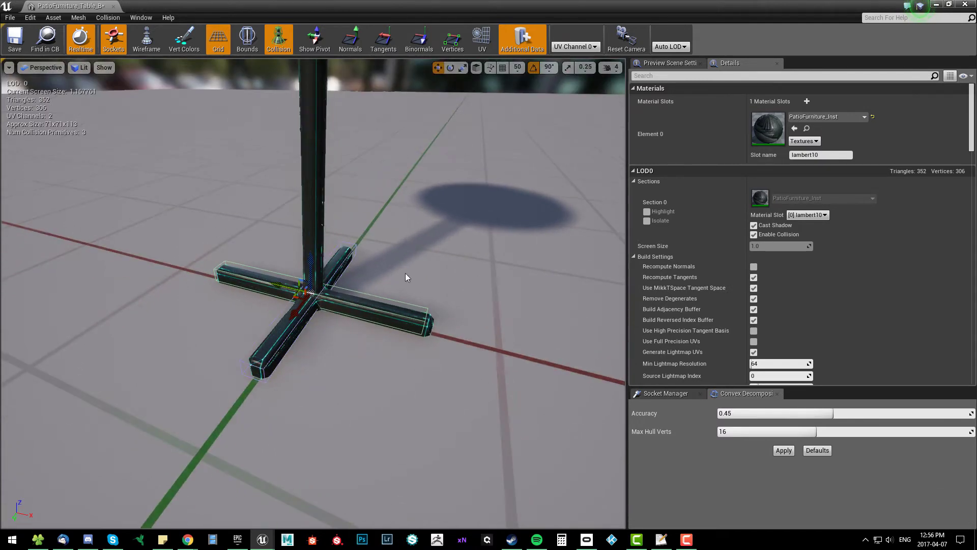
Add a box simplified collision, scale it down horizontally to a thin column around the table's post, and save the mesh.
left_click(108, 17)
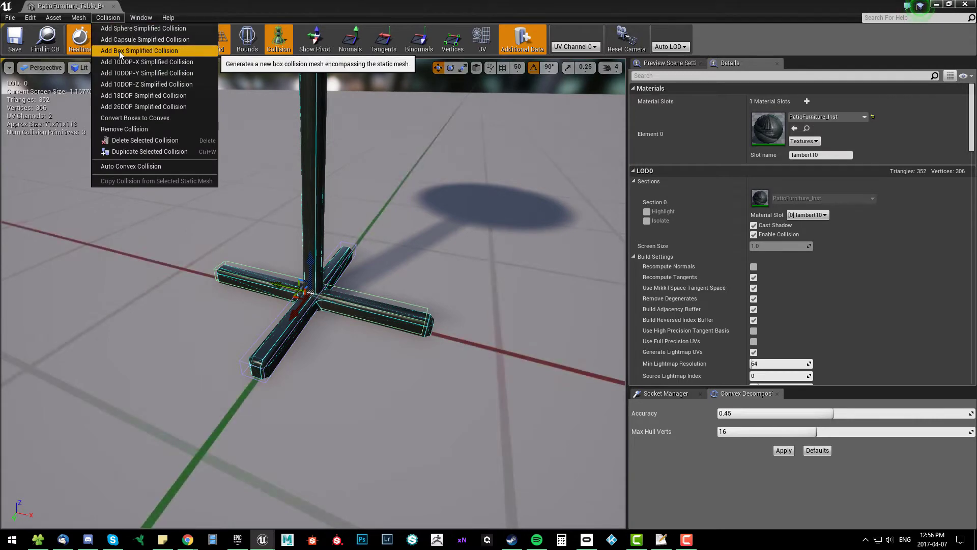
left_click(113, 49)
scroll(465, 230, "down", 5)
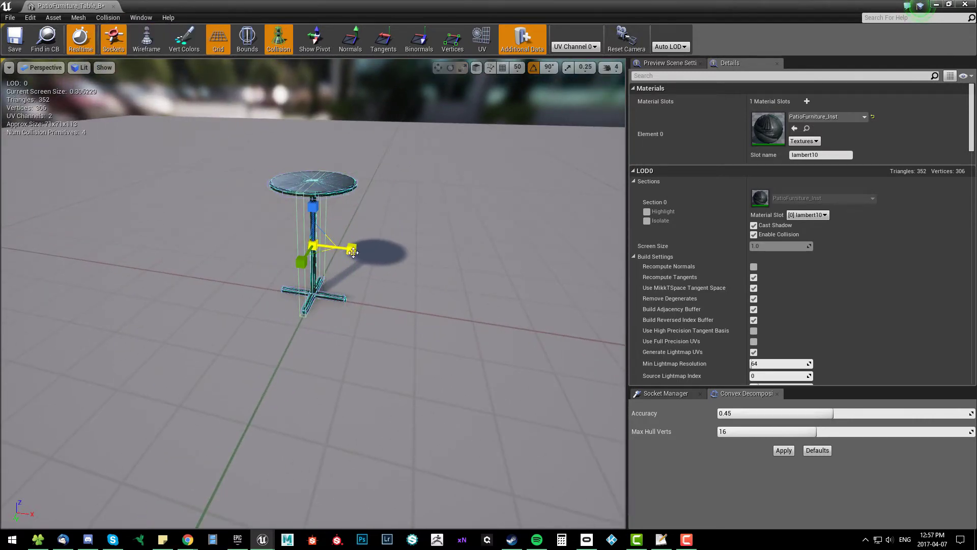
left_click_drag(373, 261, 274, 266)
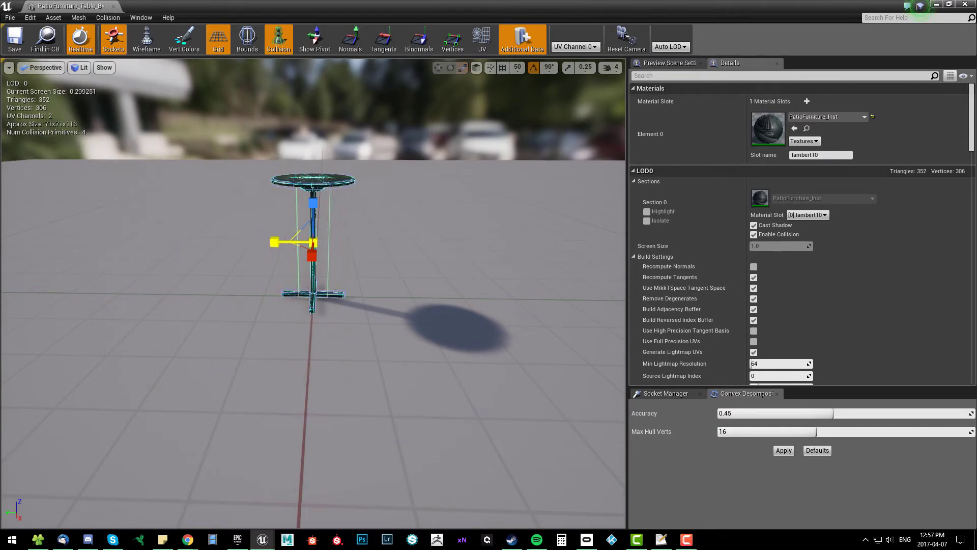
left_click_drag(397, 340, 341, 341, "alt")
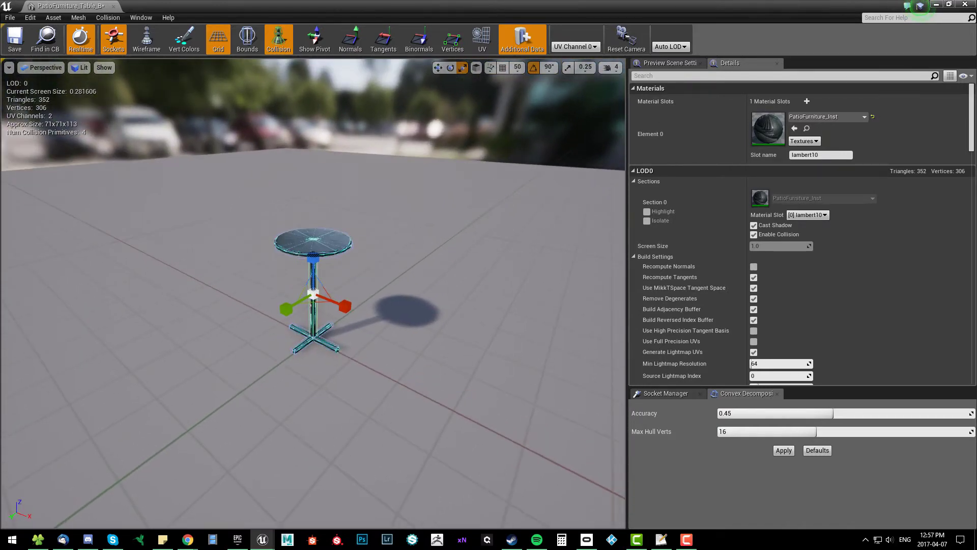
right_click_drag(299, 315, 356, 315, "alt")
left_click_drag(299, 315, 299, 338, "alt")
left_click_drag(412, 341, 371, 315)
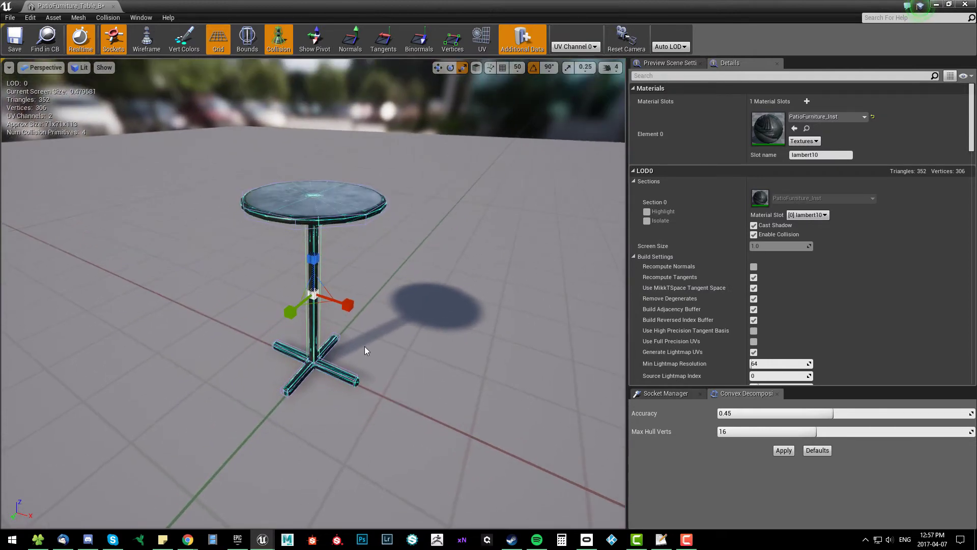
left_click_drag(345, 189, 280, 184)
left_click_drag(364, 272, 417, 328, "alt")
left_click(15, 44)
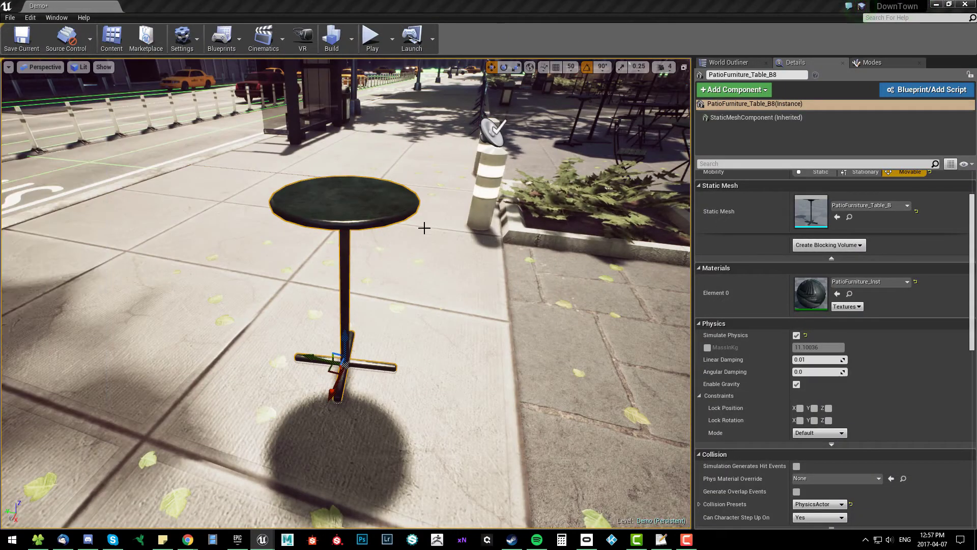
Play the level, run the character into the physics-simulated table to test its new collision, and stop playing.
left_click(378, 42)
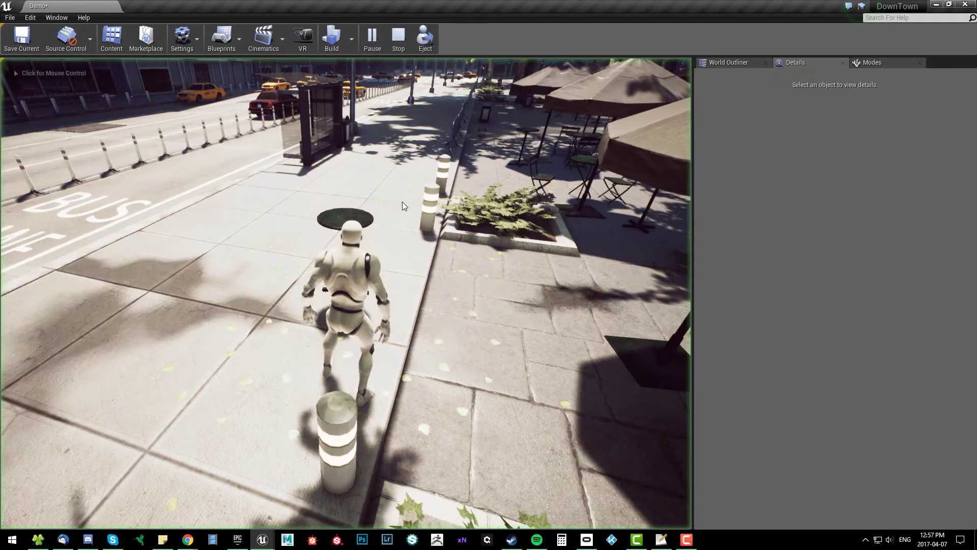
left_click(402, 201)
key("w")
key("w")
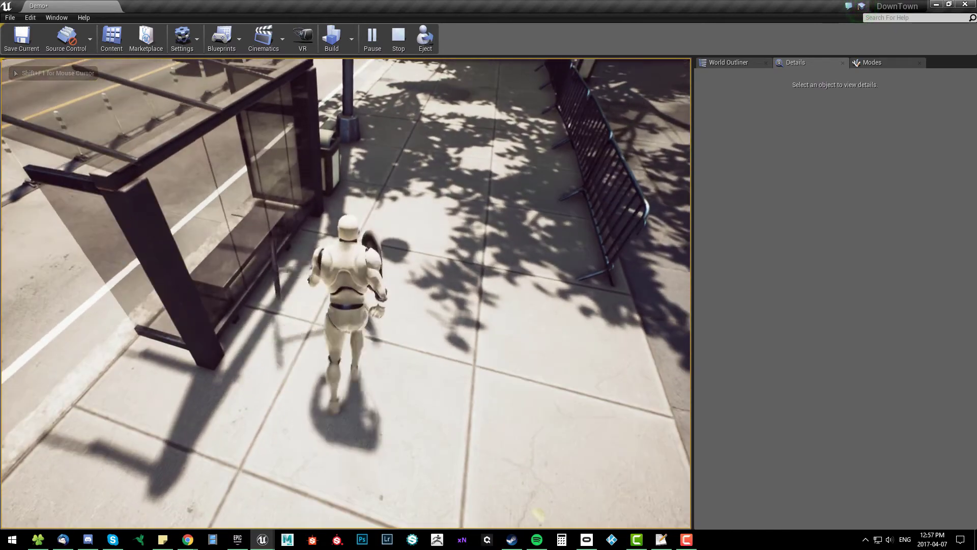
key("Escape")
Play the level again from a viewpoint near the table, run and jump the character toward it, and stop.
right_click_drag(407, 266, 407, 234)
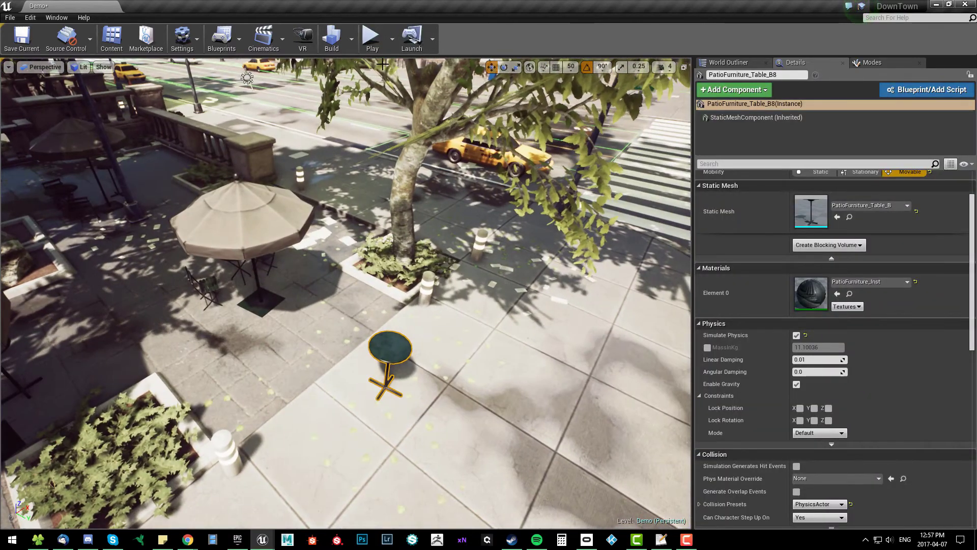
left_click(371, 38)
key("w")
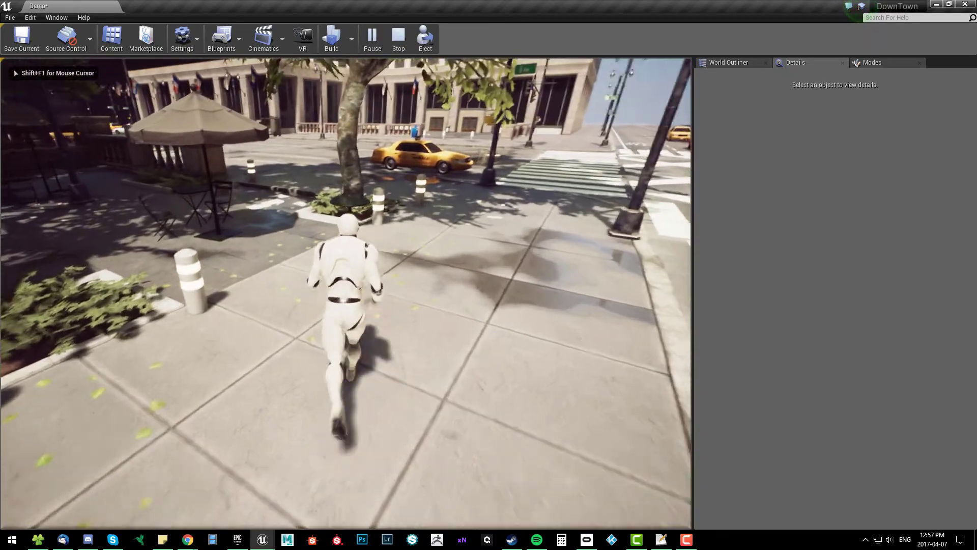
key("space")
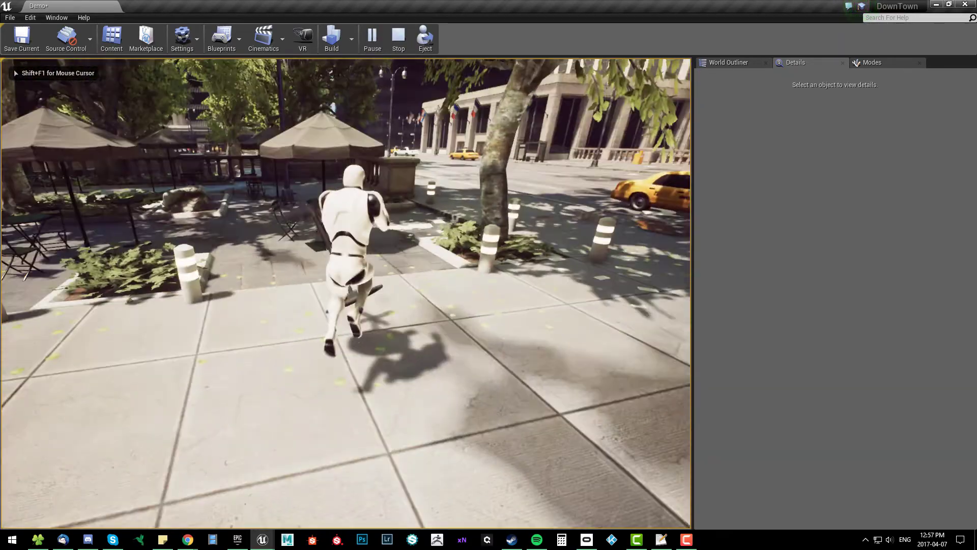
key("Escape")
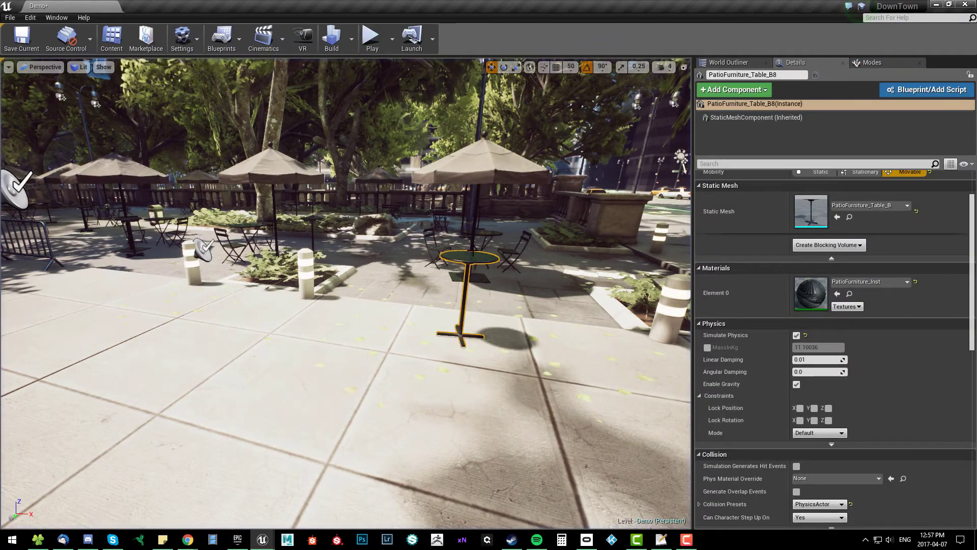
Disable Simulate Physics on the patio table in the level.
key("d")
right_click_drag(458, 249, 412, 251)
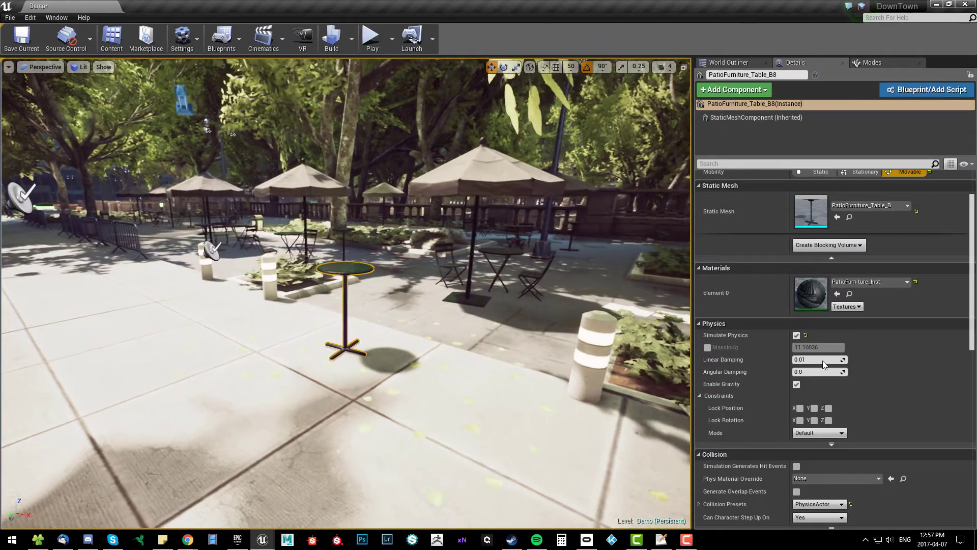
left_click(798, 336)
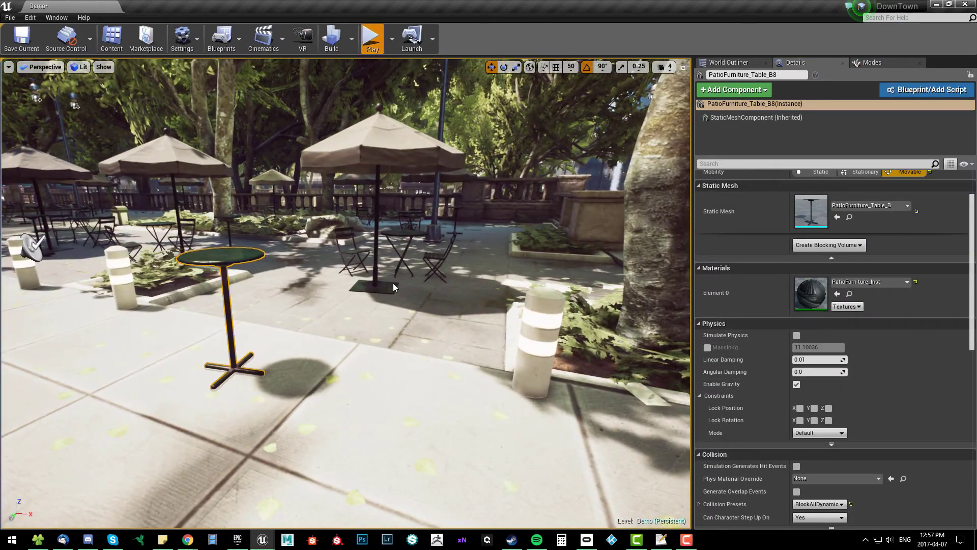
Play the level with the non-simulated table, jump the character onto its tabletop, and stop playing.
left_click(392, 288)
key("w")
key("space")
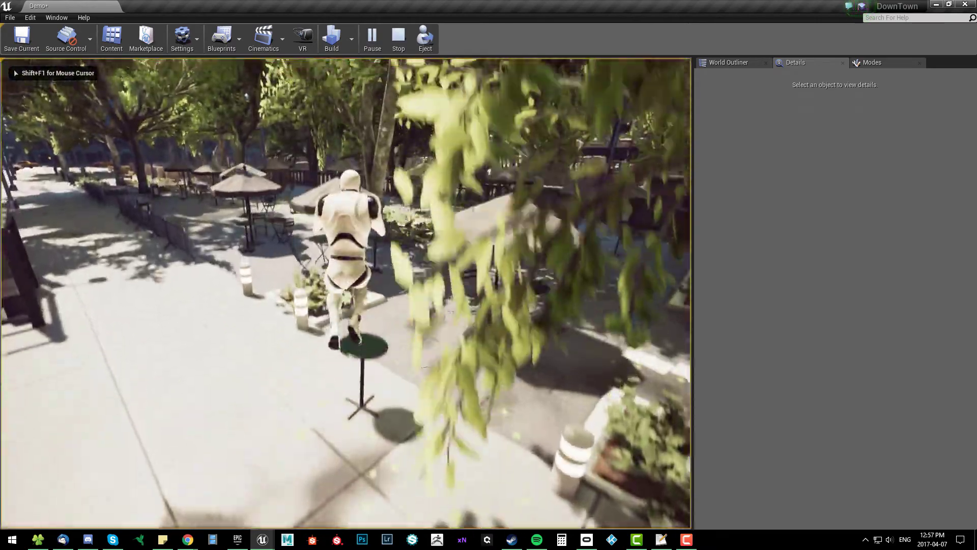
key("d")
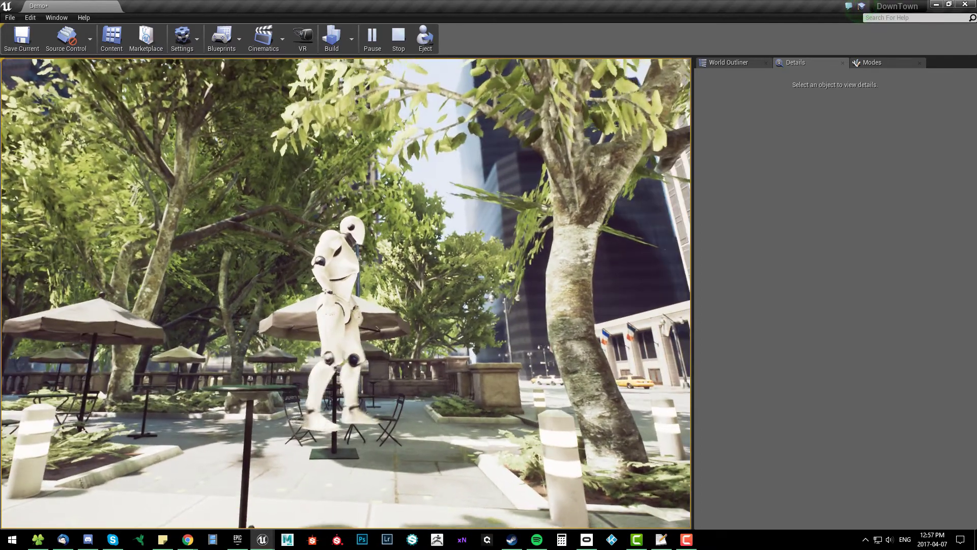
key("Escape")
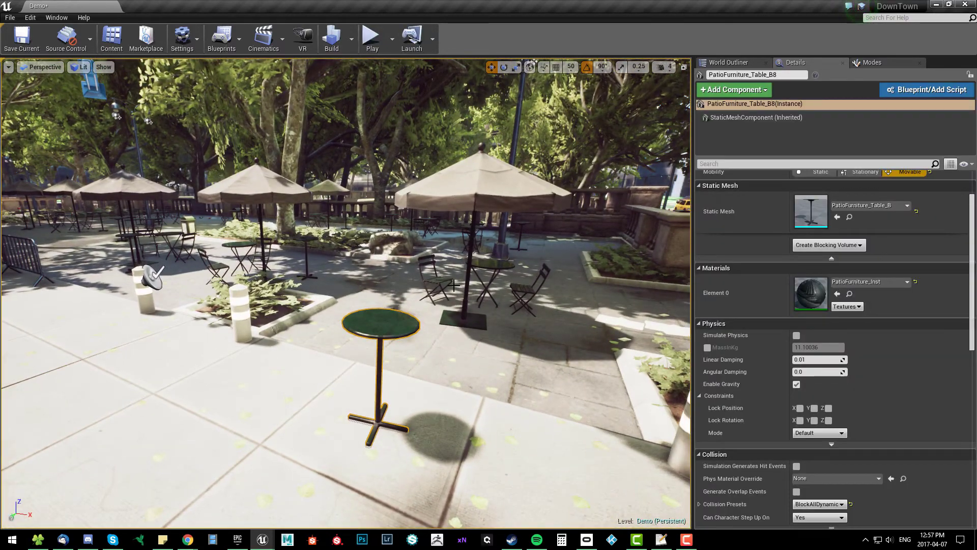
Select the table in the level and open its static mesh in the mesh editor.
mouse_move(343, 321)
right_mouse_down()
mouse_move(351, 346)
mouse_move(343, 320)
right_mouse_up()
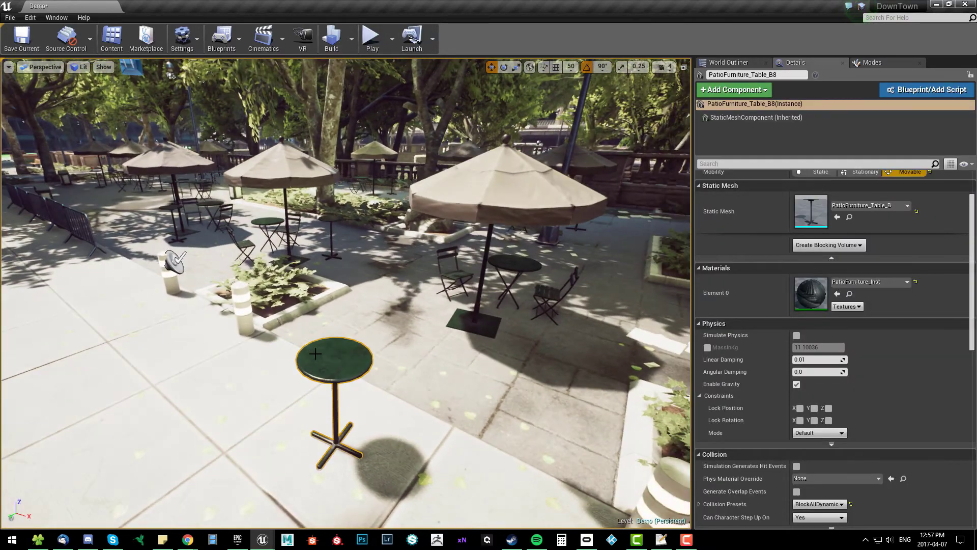
left_click(336, 364)
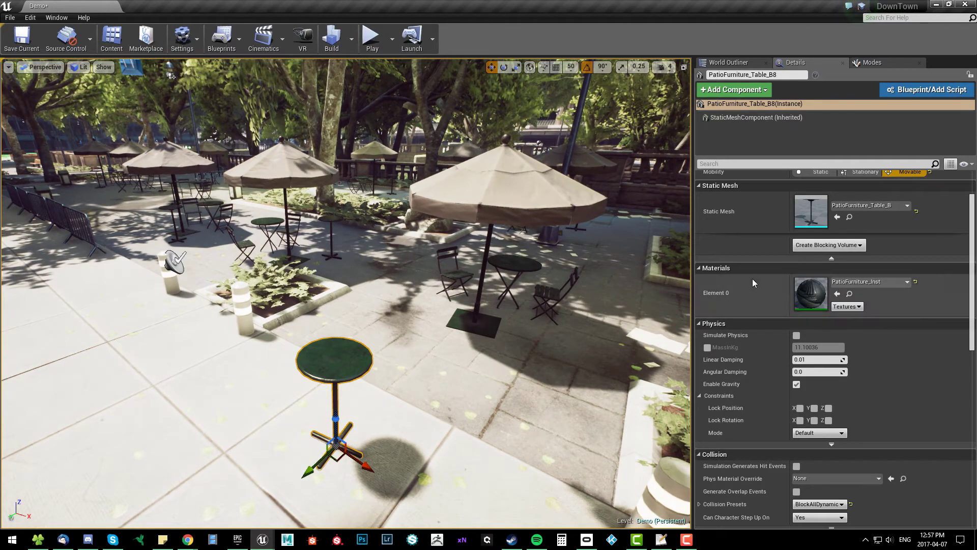
double_click(811, 212)
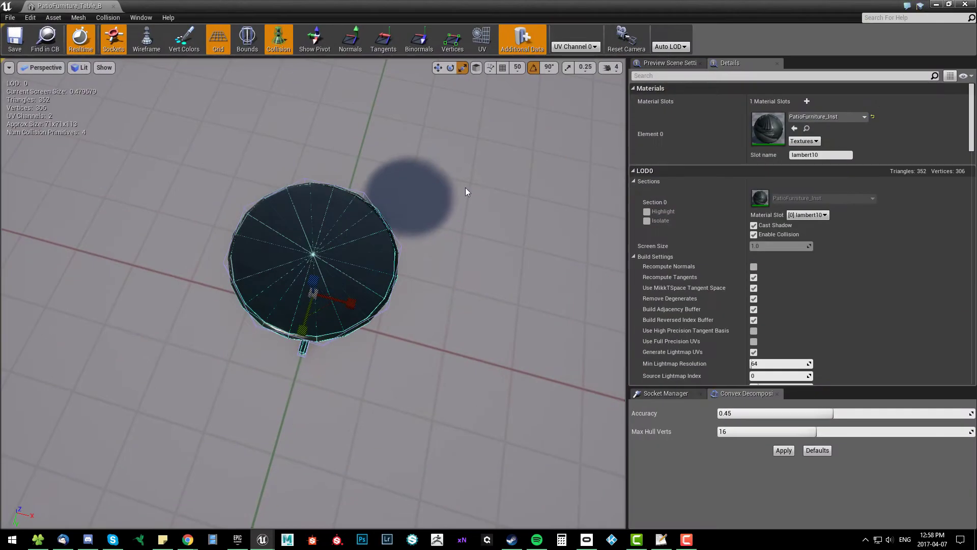
left_click_drag(467, 192, 444, 125, "alt")
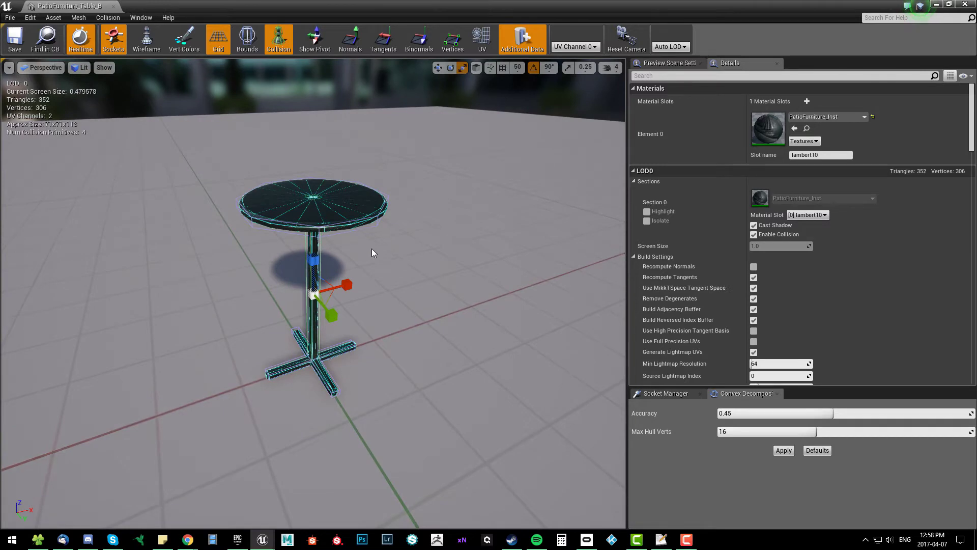
Examine the collision shapes around the table's tabletop, post and cross-shaped base from several distances and angles.
key("w")
left_click_drag(371, 252, 379, 275, "alt")
scroll(408, 253, "down", 6)
scroll(431, 184, "up", 6)
scroll(432, 238, "down", 6)
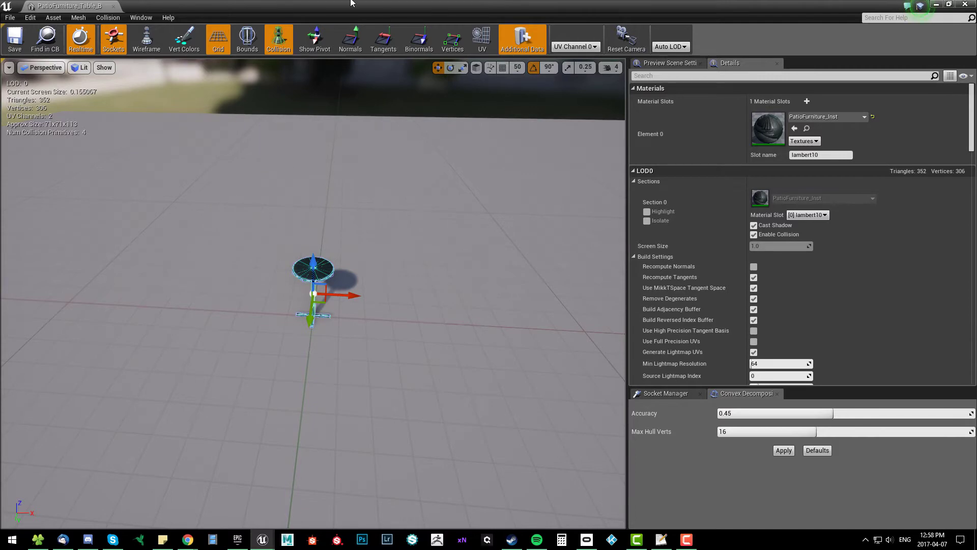
left_click_drag(354, 5, 414, 350)
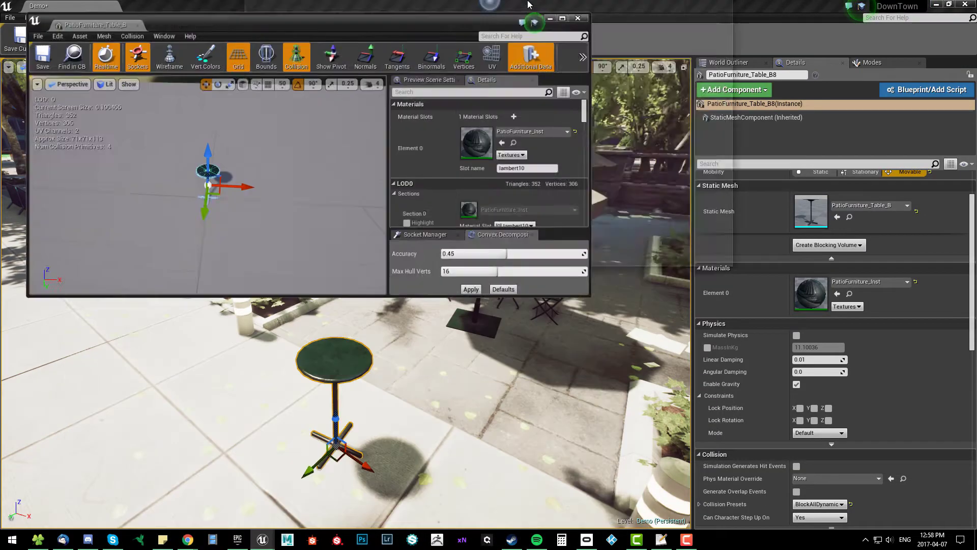
left_click_drag(402, 24, 406, 1)
left_click_drag(417, 262, 348, 247, "alt")
scroll(381, 225, "up", 8)
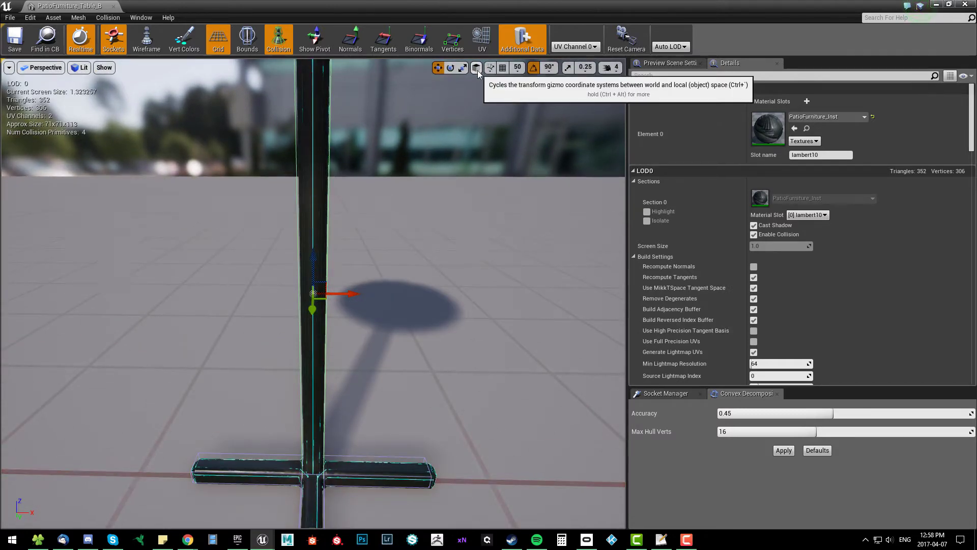
scroll(438, 163, "down", 6)
left_click_drag(437, 163, 392, 169, "alt")
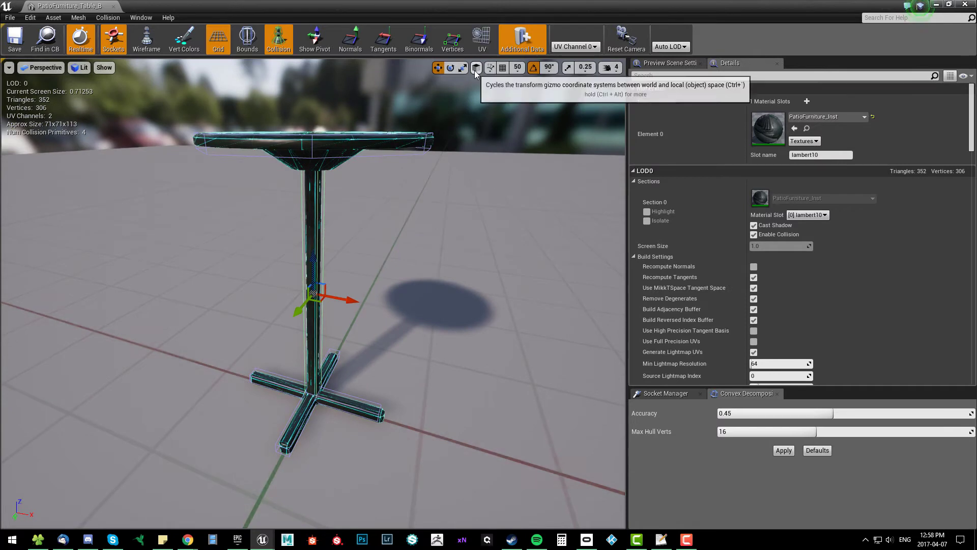
Try to shift the post's collision box sideways, and undo the move.
left_click_drag(347, 293, 352, 294)
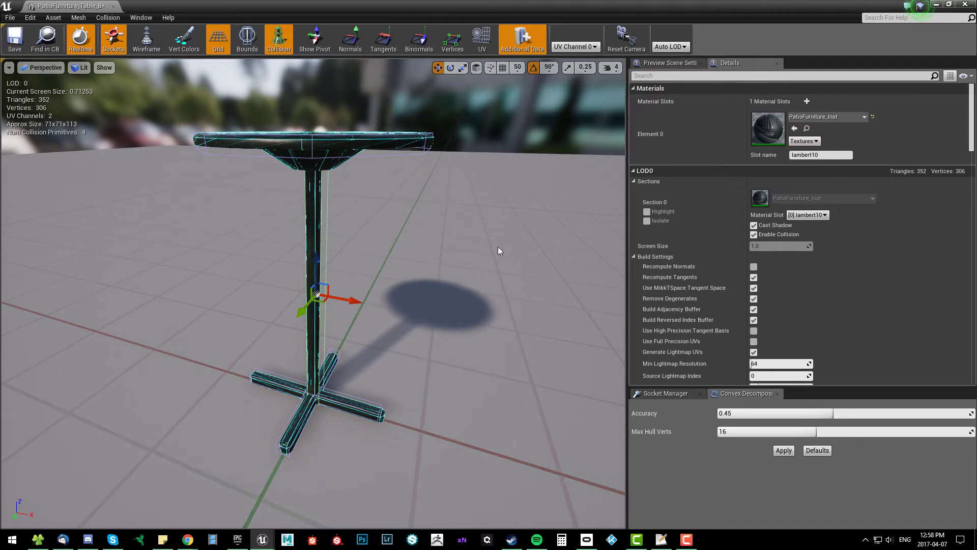
scroll(338, 304, "down", 5)
key("ctrl+z")
Duplicate the post's collision box and scale the copy up into a huge box surrounding the table.
left_click_drag(340, 300, 568, 340, "alt")
key("r")
scroll(224, 278, "down", 8)
left_click_drag(341, 324, 265, 328, "alt")
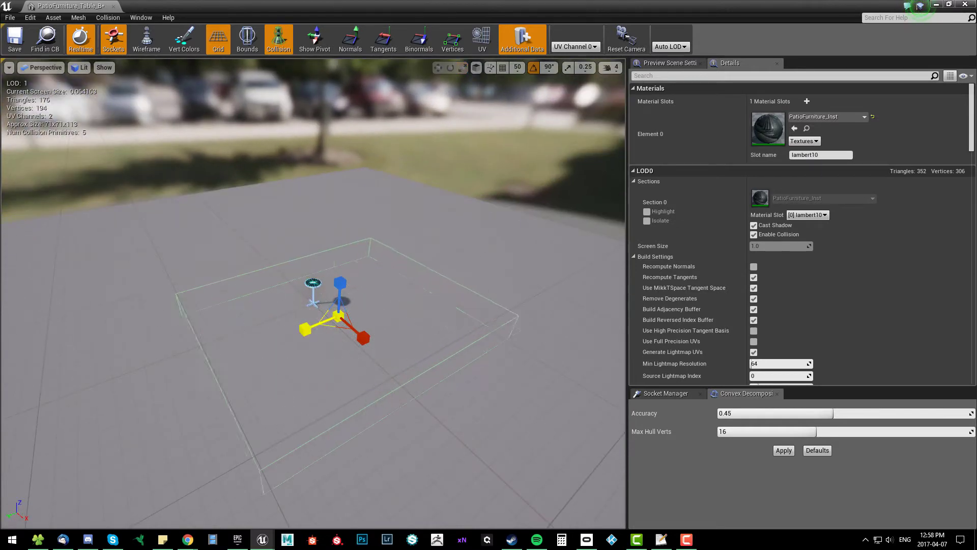
left_click_drag(338, 316, 375, 154)
key("w")
right_click_drag(376, 162, 303, 386)
key("r")
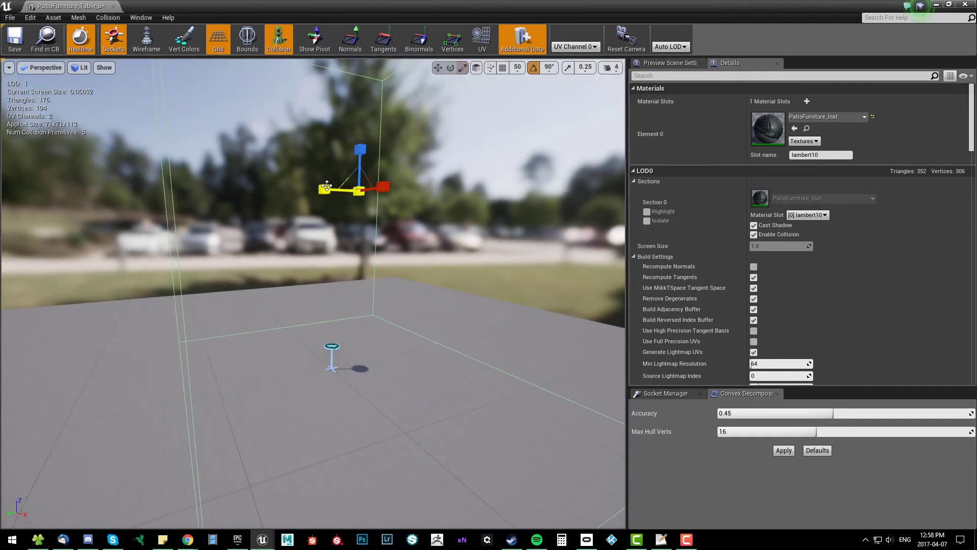
Delete the oversized collision box and focus the view on the table's own collision.
left_click(297, 418)
right_click_drag(297, 417, 286, 458)
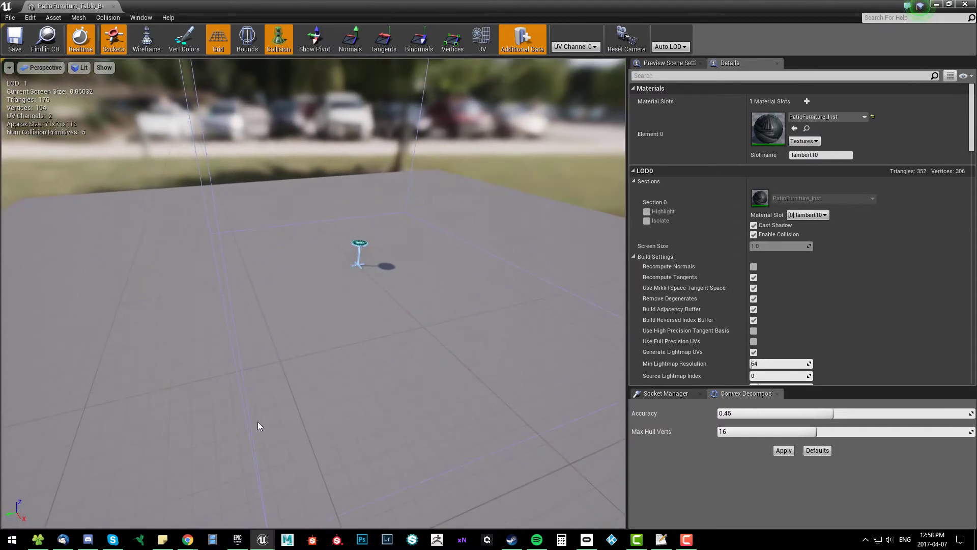
right_click_drag(264, 408, 276, 143)
left_click(305, 189)
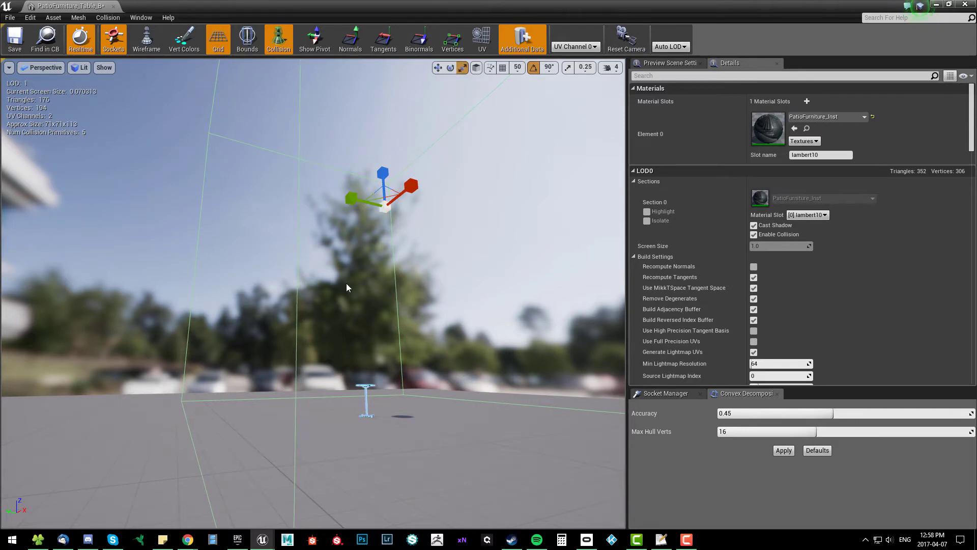
key("Delete")
left_click(366, 392)
key("f")
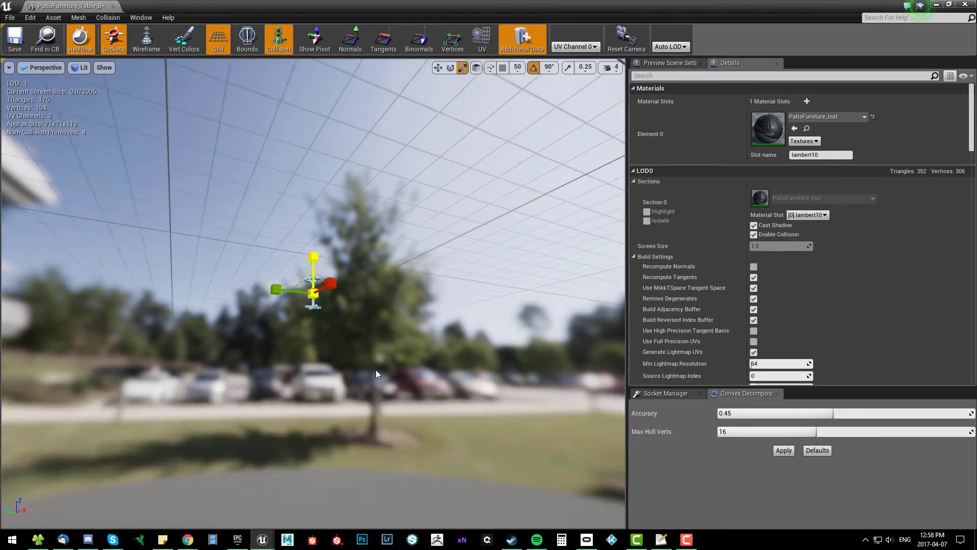
Select the collision box around the table's post and scale it slightly along its X axis to fit the post's width.
right_click_drag(367, 392, 305, 392, "alt")
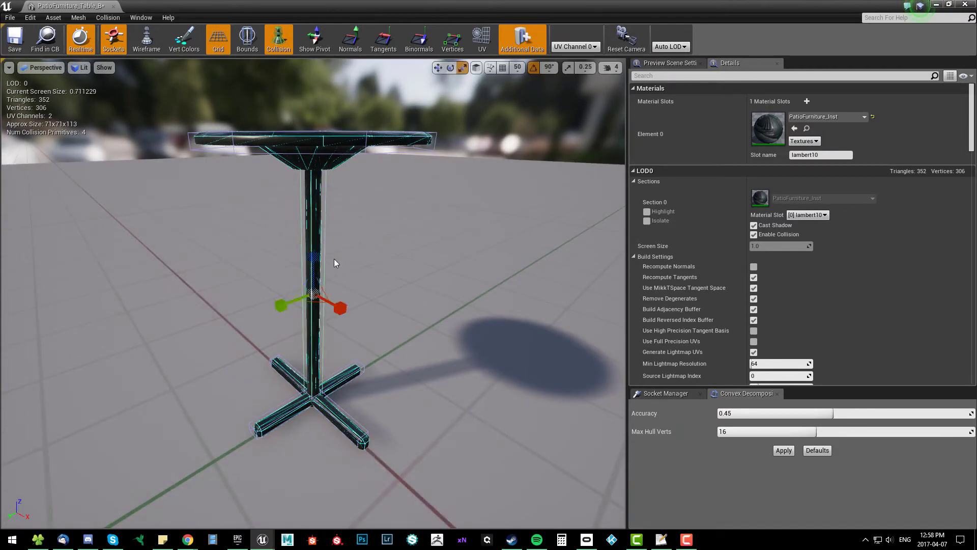
left_click(349, 318)
scroll(349, 319, "up", 6)
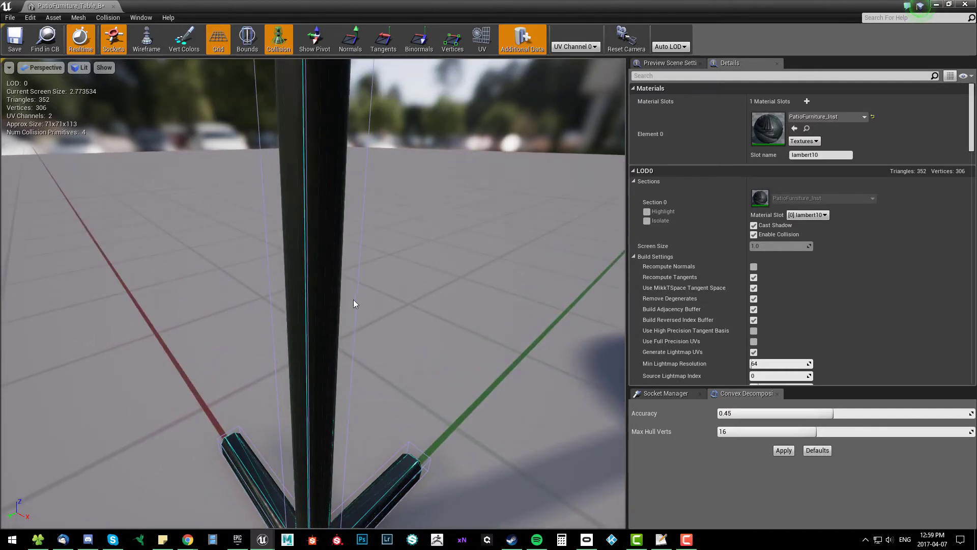
left_click(355, 304)
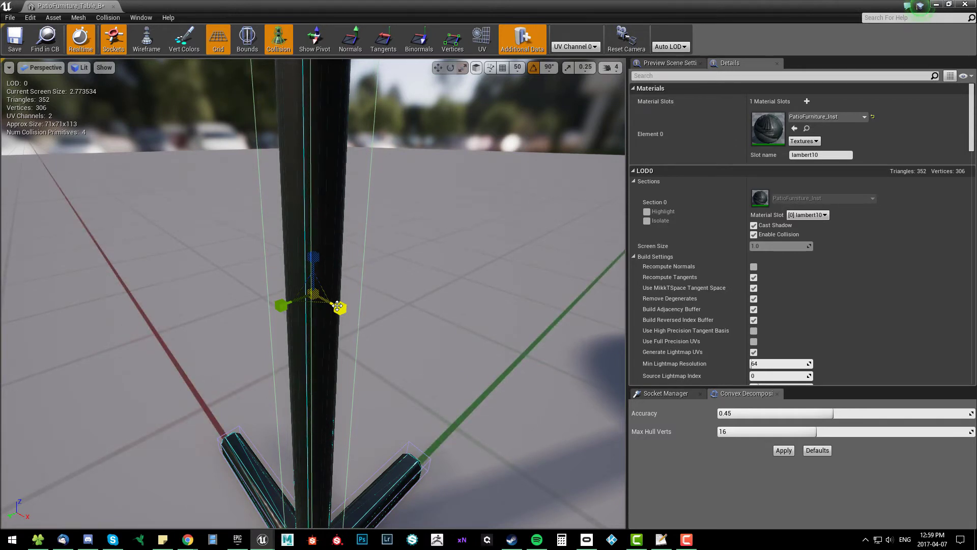
left_click_drag(338, 306, 342, 308)
left_click(338, 307)
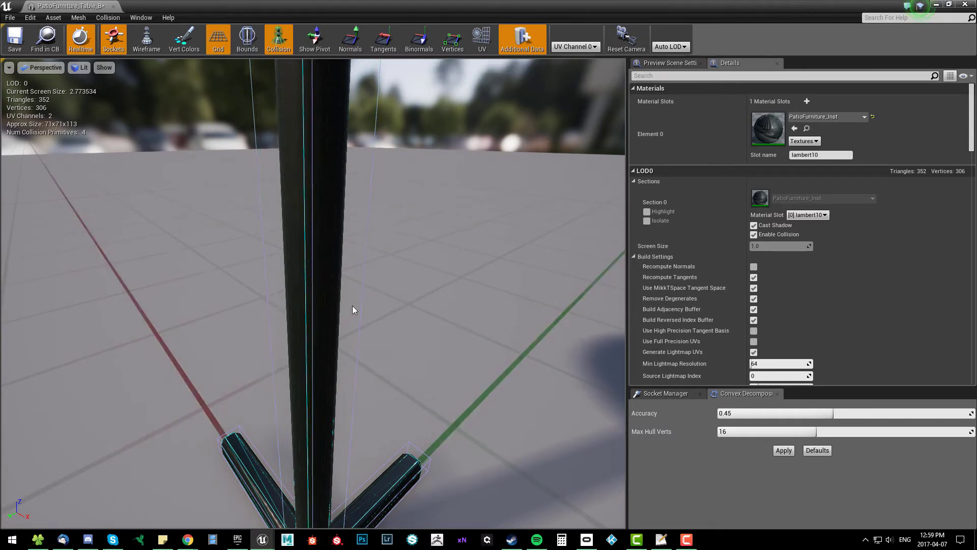
left_click(360, 310)
scroll(374, 310, "up", 5)
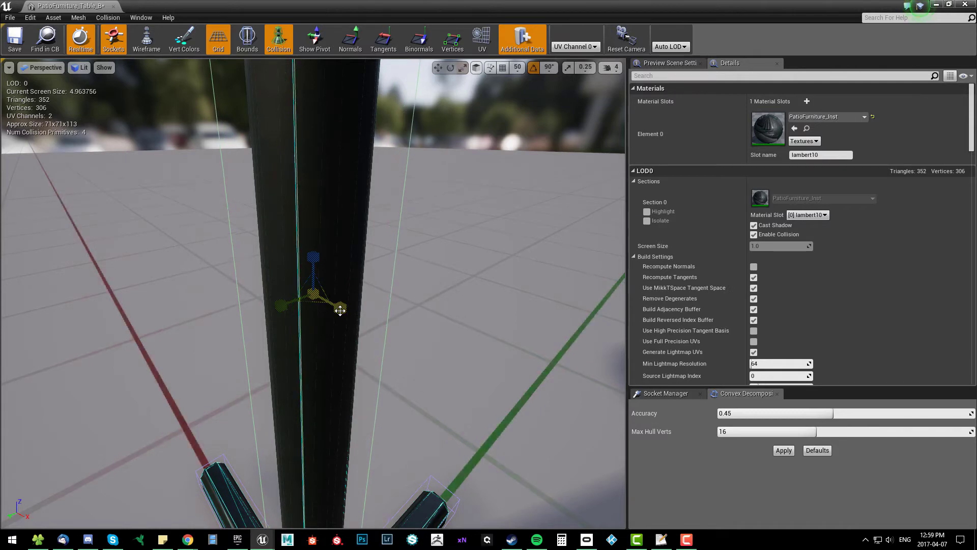
left_click(409, 234)
left_click(394, 258)
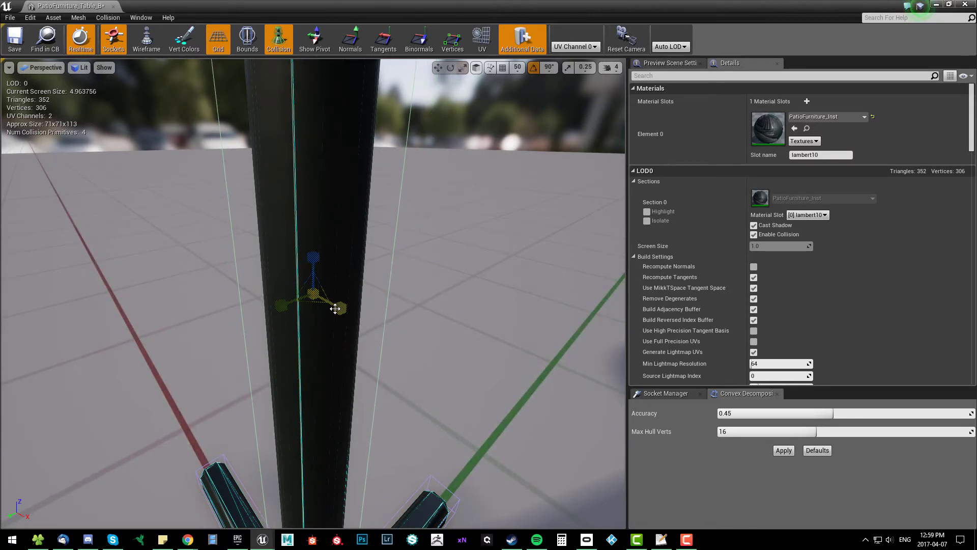
mouse_move(335, 309)
left_mouse_down()
mouse_move(361, 312)
mouse_move(341, 308)
left_mouse_up()
Scale the post's collision box along its Y axis so its sides sit close against the post.
left_click_drag(402, 330, 371, 341, "alt")
left_click_drag(275, 297, 262, 300)
left_click(276, 298)
left_click(271, 294)
left_click(276, 297)
left_click(287, 295)
key("w")
left_click(262, 300)
left_click(250, 289)
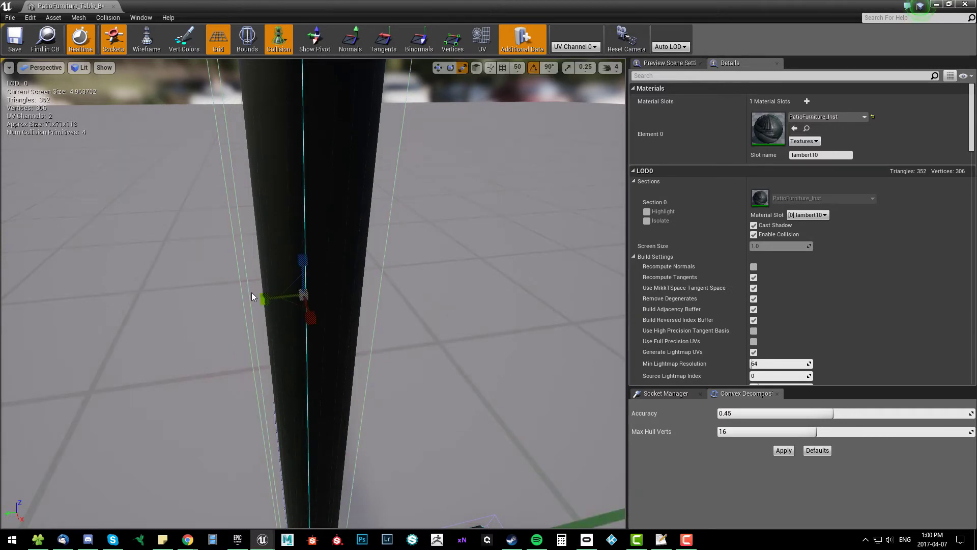
left_click_drag(262, 295, 265, 297)
left_click(266, 297)
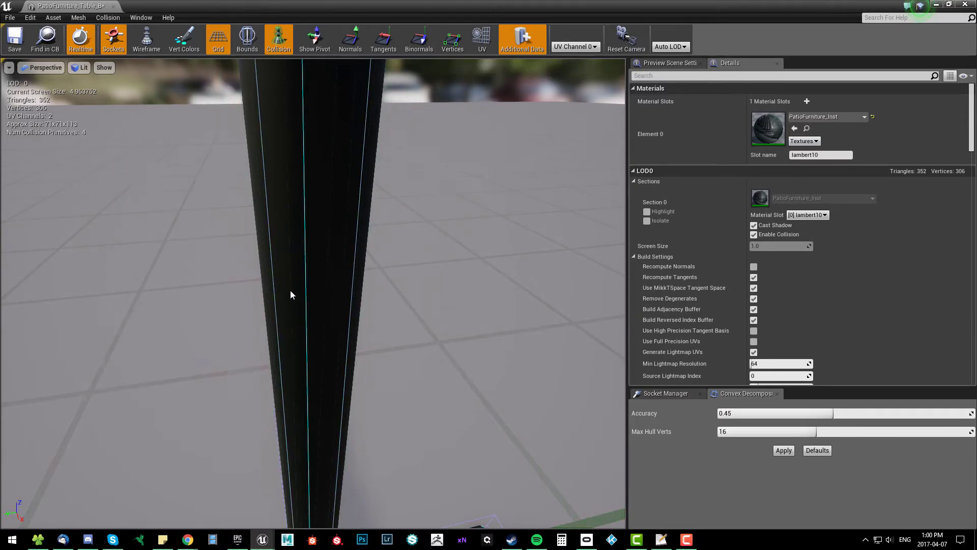
Readjust the post's collision box along its X axis so that it encloses the post evenly.
left_click(276, 310)
key("f")
left_click_drag(295, 334, 357, 334, "alt")
key("w")
left_click_drag(283, 322, 326, 322, "alt")
right_click_drag(347, 305, 331, 306, "alt")
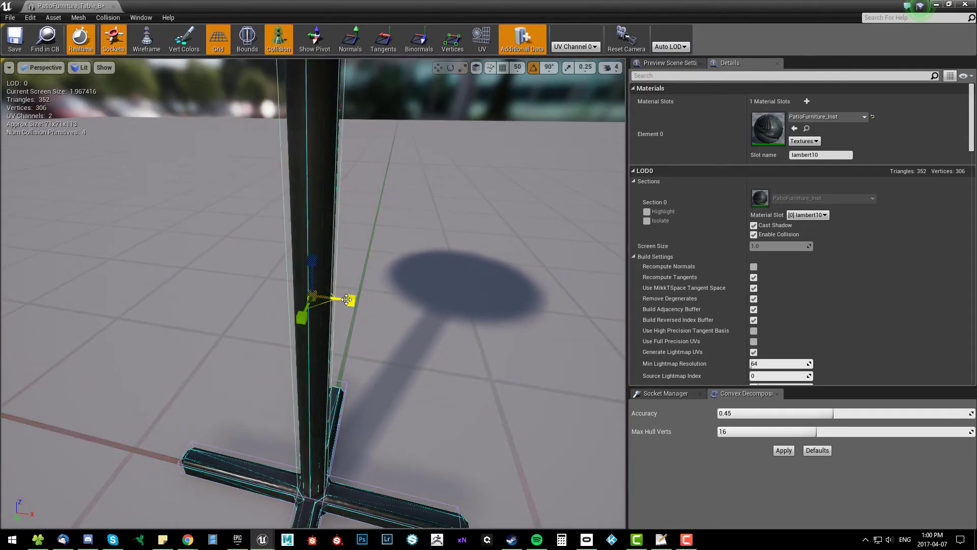
left_click(347, 299)
left_click(346, 299)
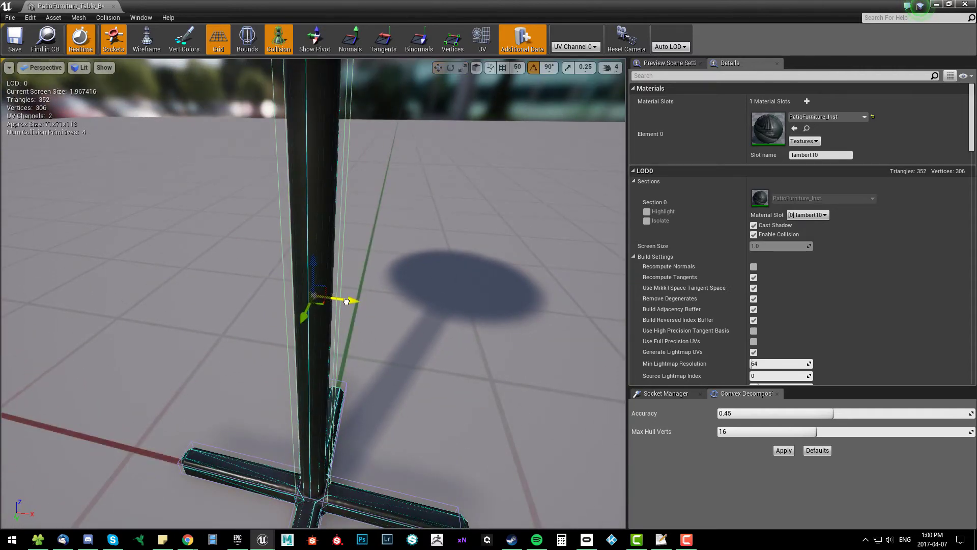
left_click(346, 301)
left_click_drag(346, 301, 374, 305, "alt")
left_click(338, 285)
scroll(338, 285, "down", 5)
left_click_drag(347, 273, 253, 75, "alt")
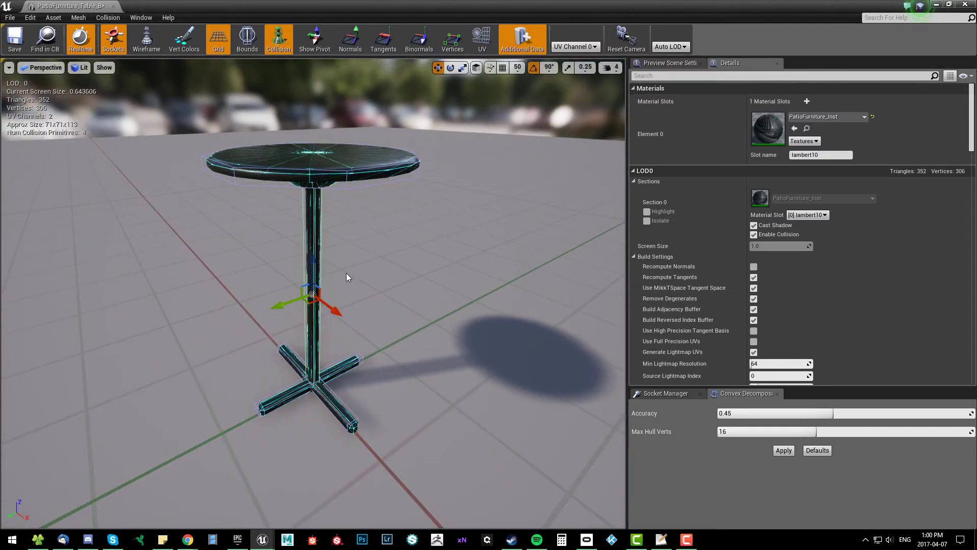
Examine how the collision shapes fit the table's top, post and cross-shaped base from several angles and distances.
scroll(350, 261, "up", 6)
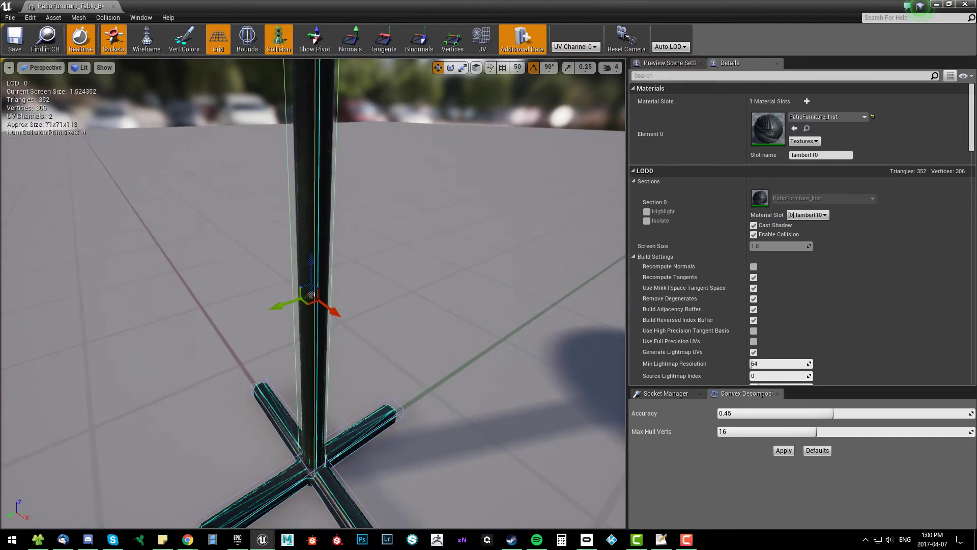
left_click_drag(421, 297, 366, 298, "alt")
middle_click_drag(421, 297, 420, 386, "alt")
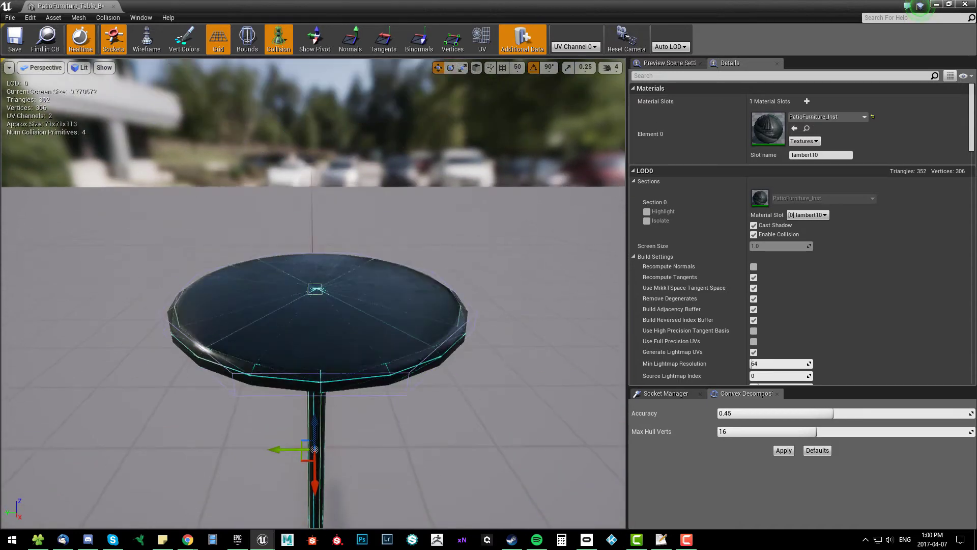
left_click_drag(421, 297, 479, 285, "alt")
right_click_drag(420, 297, 366, 306, "alt")
left_click_drag(392, 326, 377, 324)
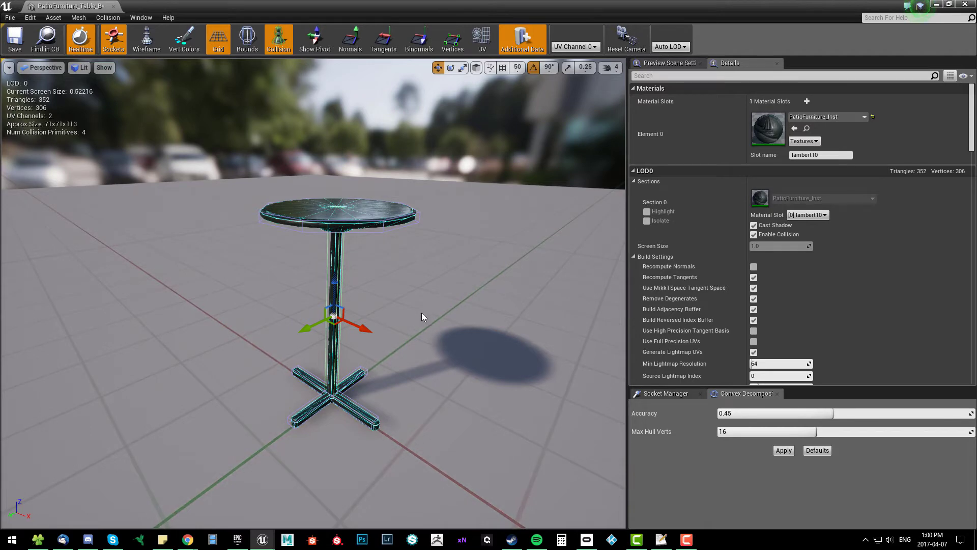
left_click_drag(341, 345, 355, 255)
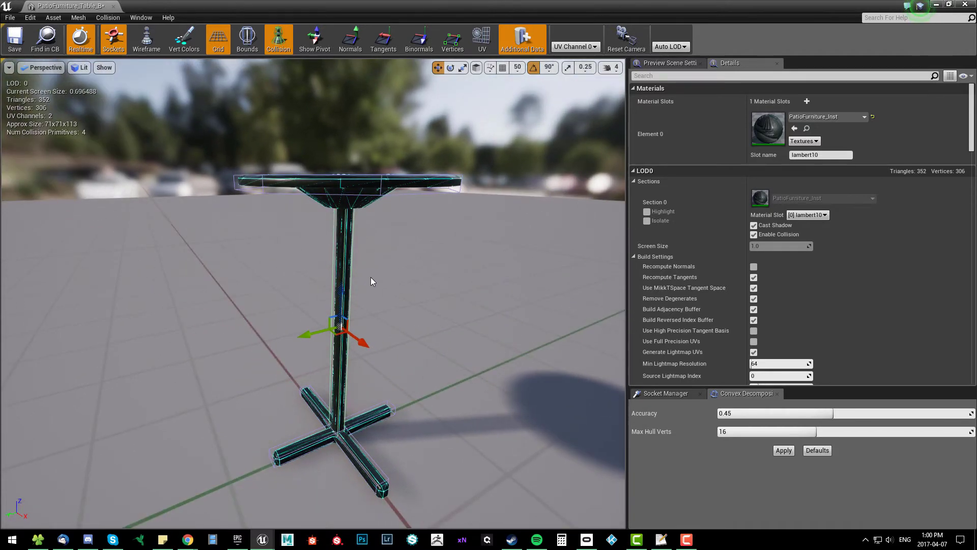
right_click_drag(380, 294, 433, 300, "alt")
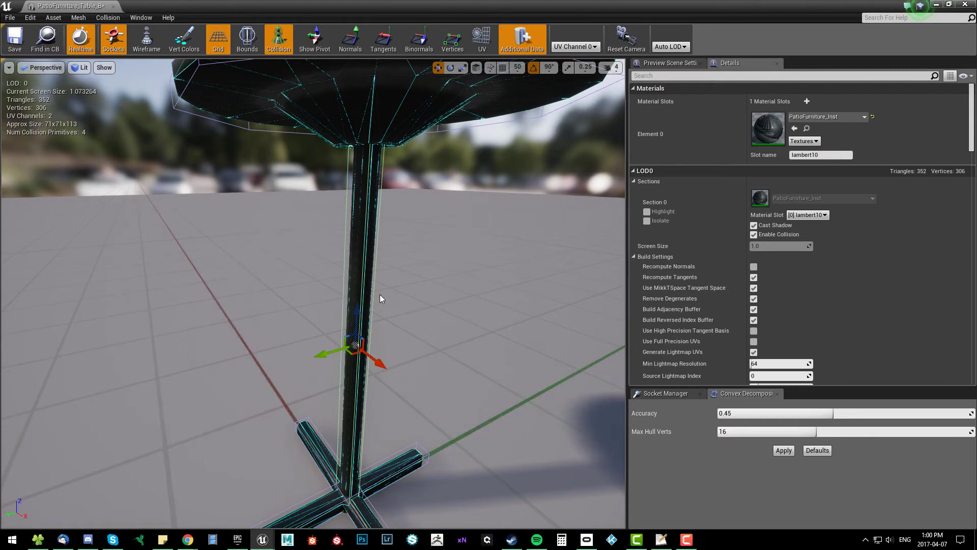
left_click_drag(433, 317, 417, 313)
right_click_drag(417, 313, 315, 308, "alt")
middle_click_drag(316, 308, 304, 243, "alt")
Select the tabletop's collision shape, try a small adjustment to it, and undo the change.
left_click(287, 272)
left_click_drag(278, 245, 279, 227, "alt")
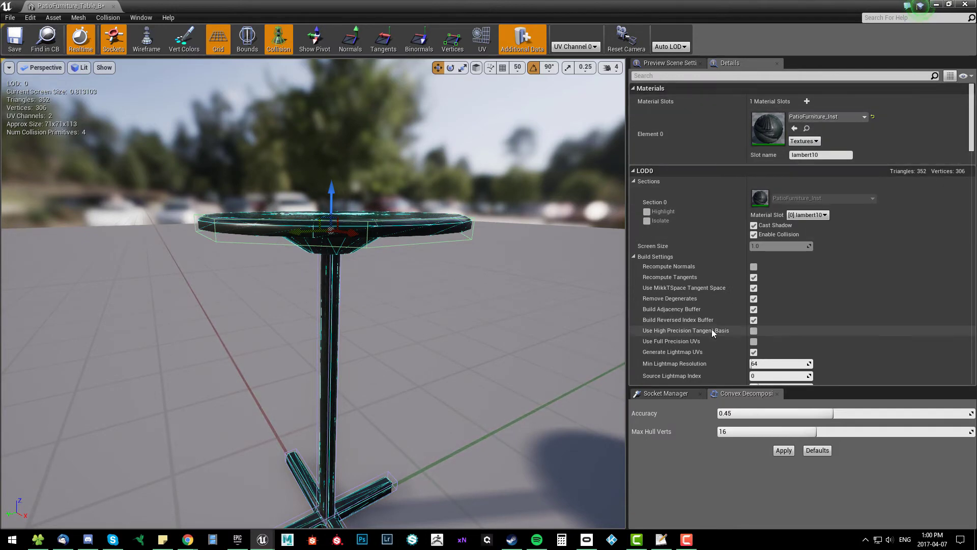
left_click_drag(579, 171, 468, 186)
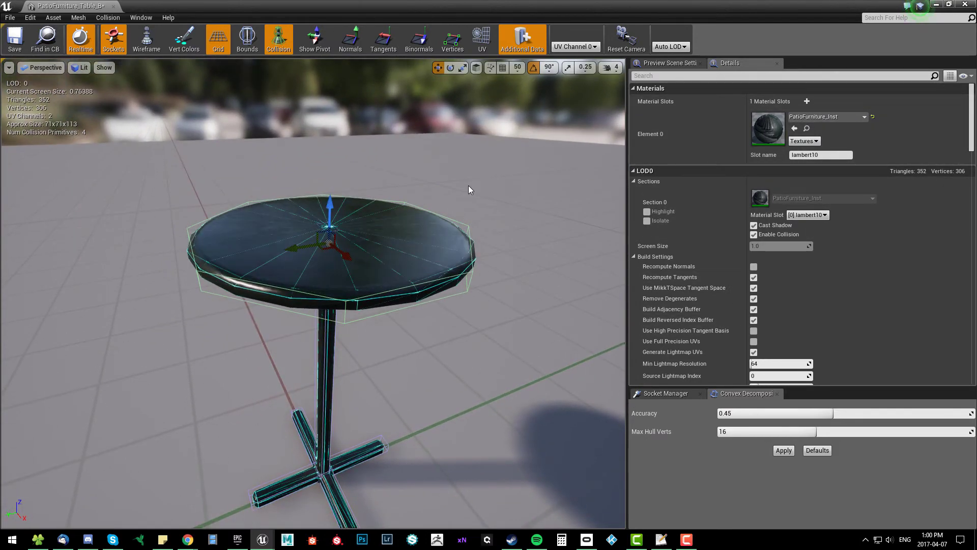
right_click_drag(341, 146, 355, 378, "alt")
left_click_drag(343, 162, 342, 163)
left_click(399, 248)
scroll(399, 248, "down", 3)
key("ctrl+z")
left_click_drag(359, 311, 367, 287, "alt")
left_click(348, 307)
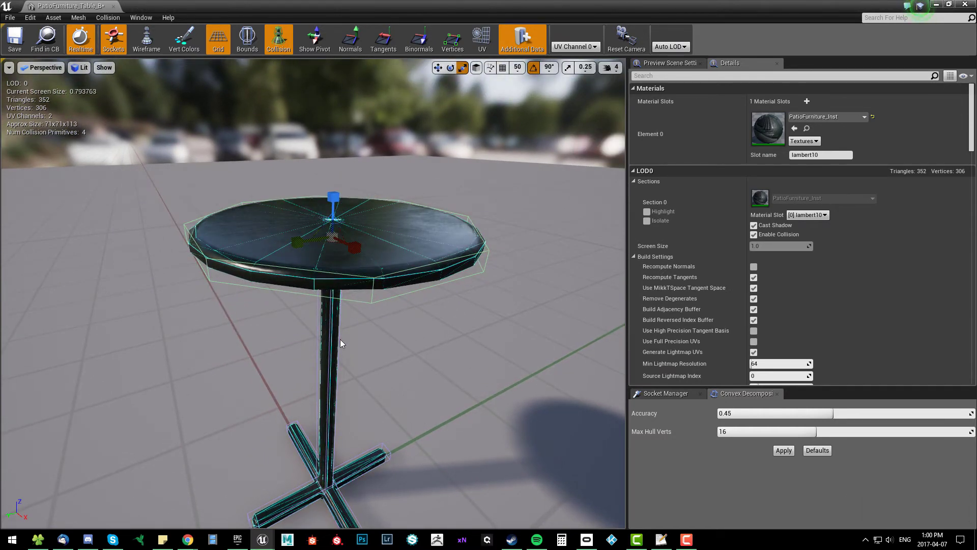
Check the table's finished collision from the side, deselect the tabletop's shape and save the table mesh.
left_click_drag(402, 334, 453, 318, "alt")
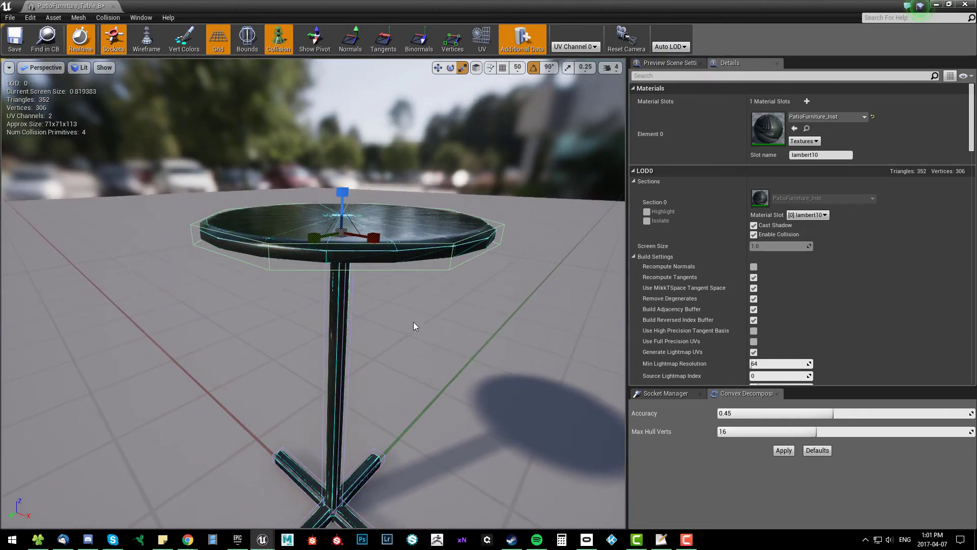
mouse_move(411, 322)
middle_mouse_down("alt")
mouse_move(425, 213)
mouse_move(412, 322)
middle_mouse_up("alt")
scroll(411, 323, "down", 3)
left_click_drag(412, 322, 425, 337, "alt")
left_click(341, 345)
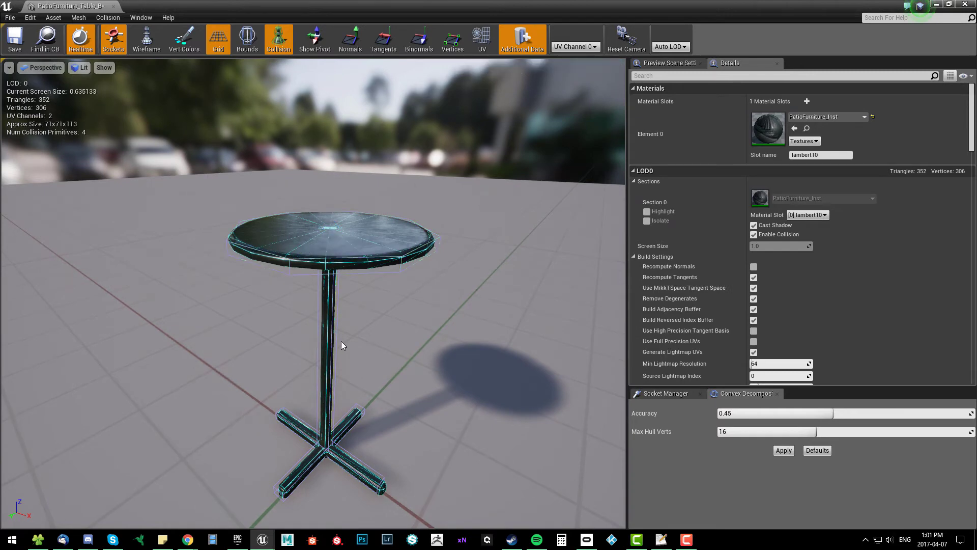
left_click_drag(450, 342, 458, 342)
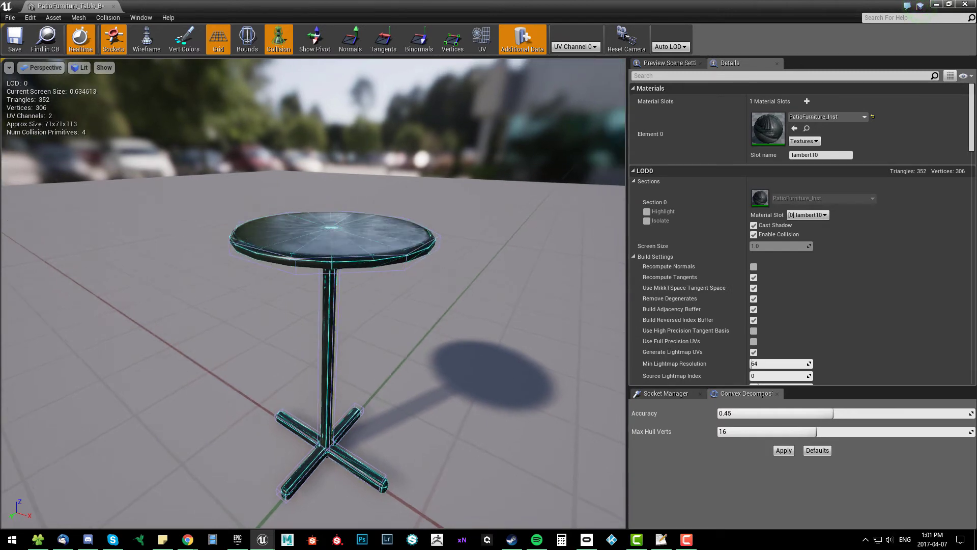
left_click(17, 40)
Return to the level, select the nearest patio umbrella and open its PatioFurniture_Umbrella_A mesh for editing.
left_click_drag(261, 6, 0, 256)
left_click(509, 187)
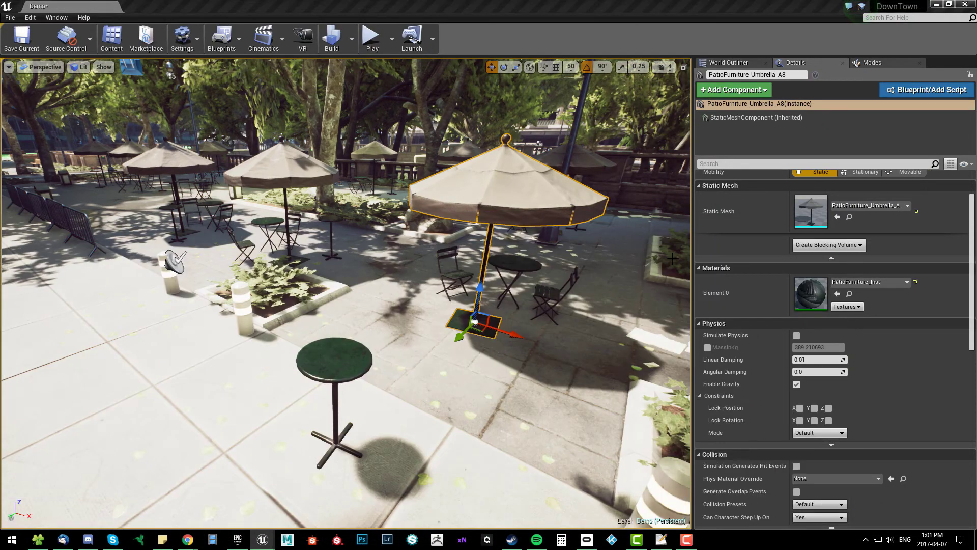
double_click(806, 208)
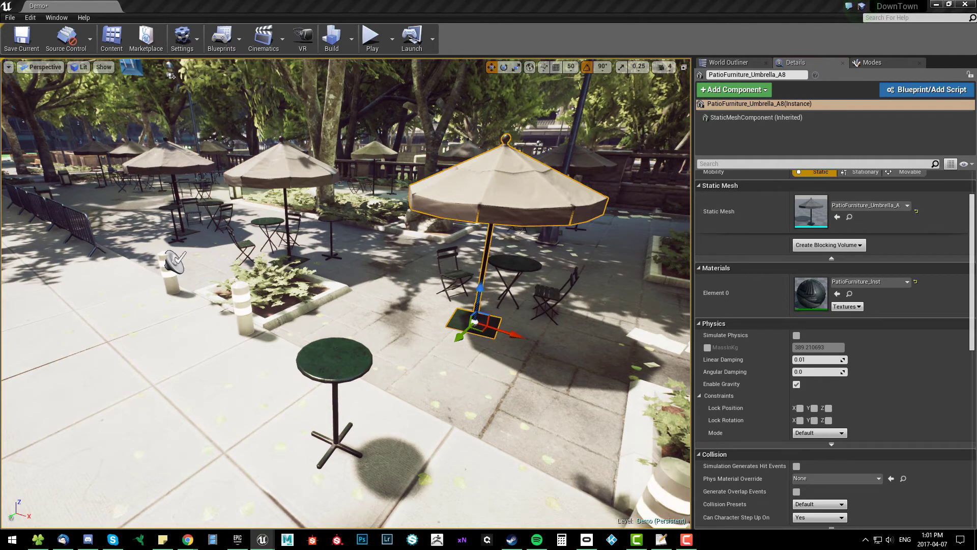
left_click_drag(0, 30, 549, 0)
Remove the existing collision from the umbrella mesh.
left_click_drag(326, 245, 316, 204)
left_click_drag(376, 180, 349, 174, "alt")
left_click(106, 17)
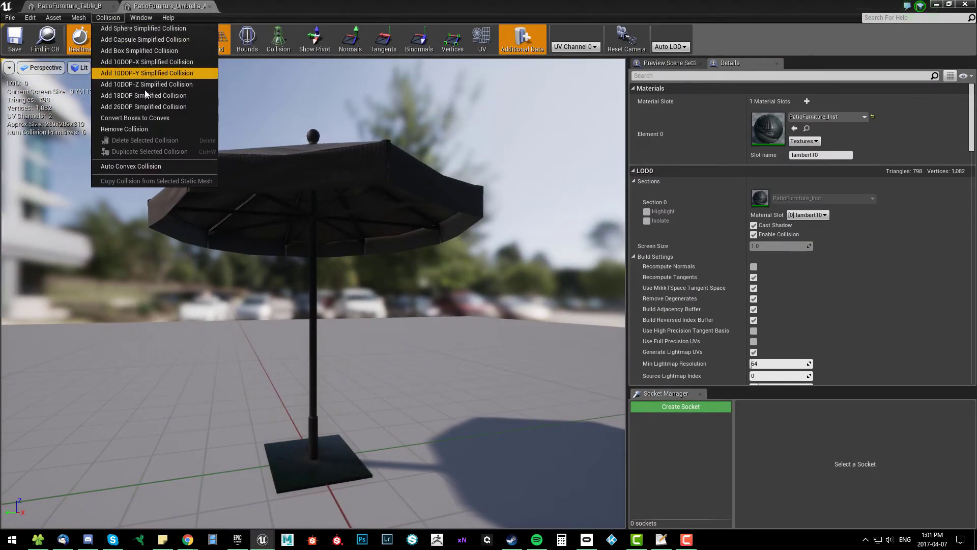
left_click(143, 129)
Generate an auto convex collision for the umbrella with accuracy 0.5 and 16 max hull verts.
left_click_drag(283, 65, 237, 58)
left_click_drag(377, 330, 395, 309, "alt")
left_click(79, 18)
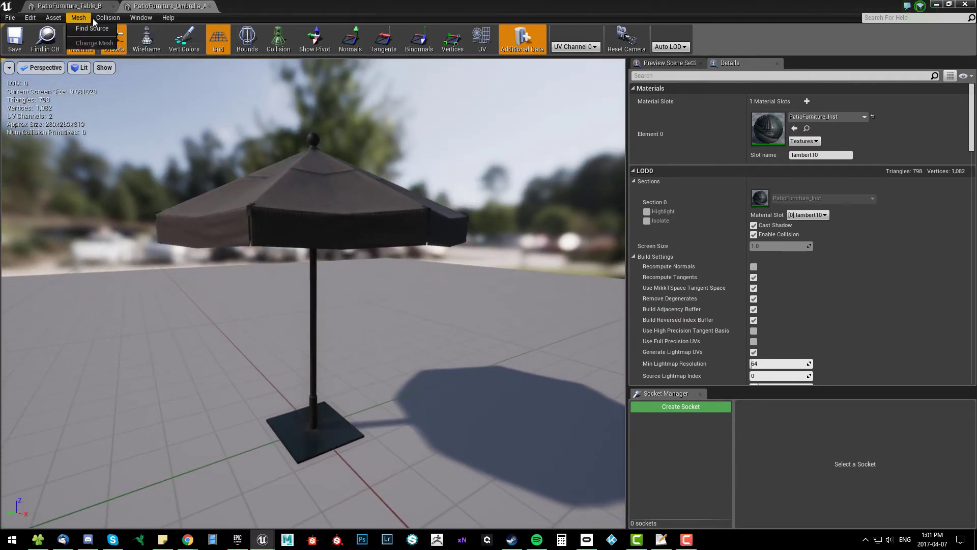
mouse_move(102, 19)
left_click(119, 164)
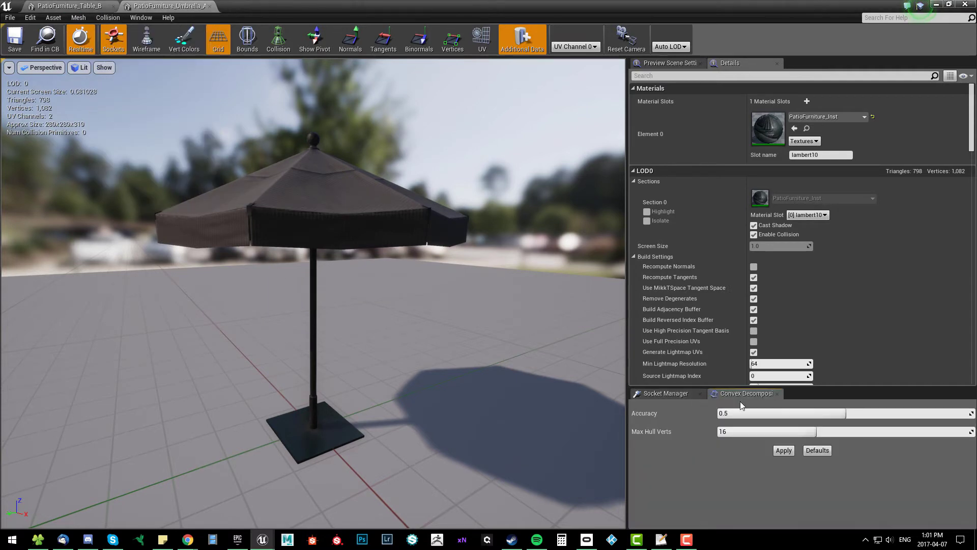
left_click(787, 455)
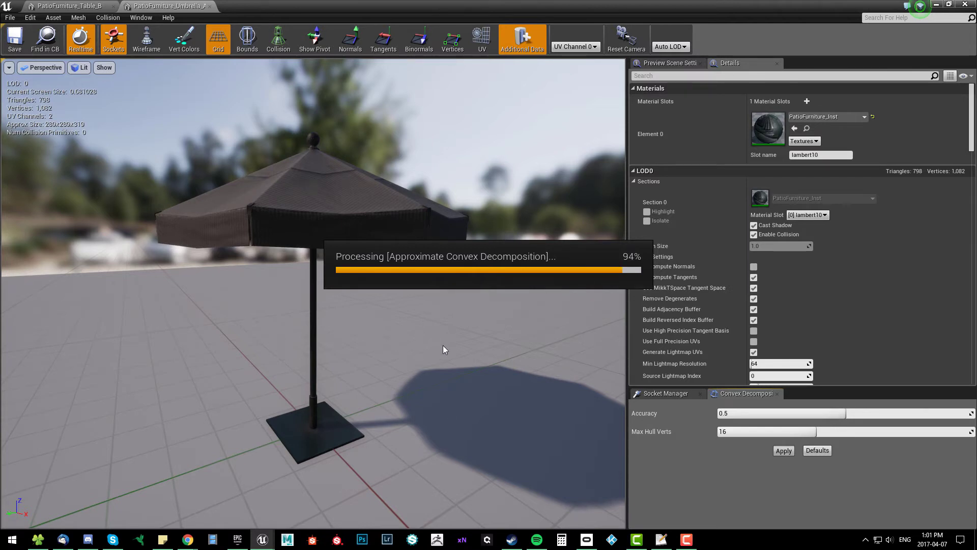
left_click_drag(446, 348, 369, 337, "alt")
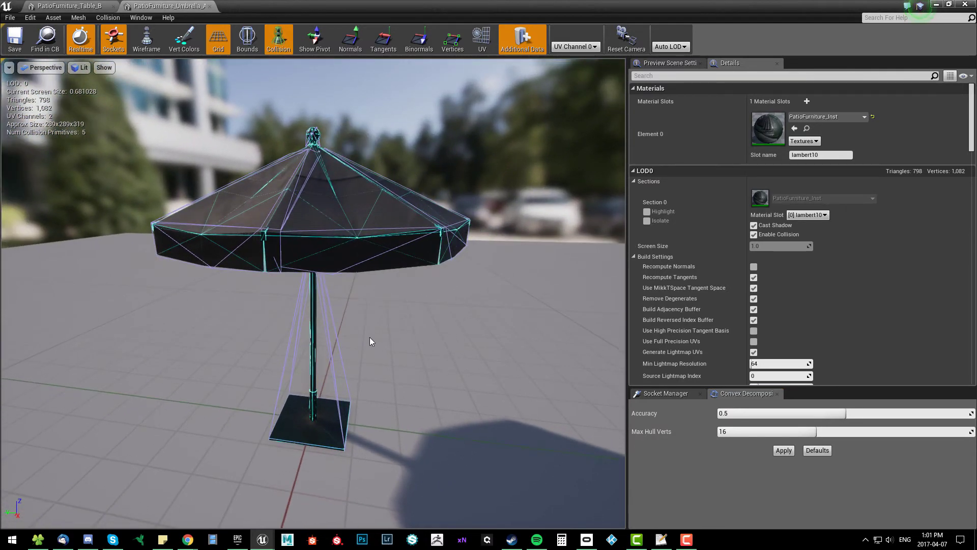
Delete the convex hull around the umbrella's pole and base, and another hull near the canopy's peak.
left_click(331, 346)
key("Delete")
left_click(309, 144)
key("Delete")
left_click_drag(285, 210, 294, 210)
Select the remaining convex hulls of the umbrella's canopy and examine their fit from above and below.
left_click(301, 376)
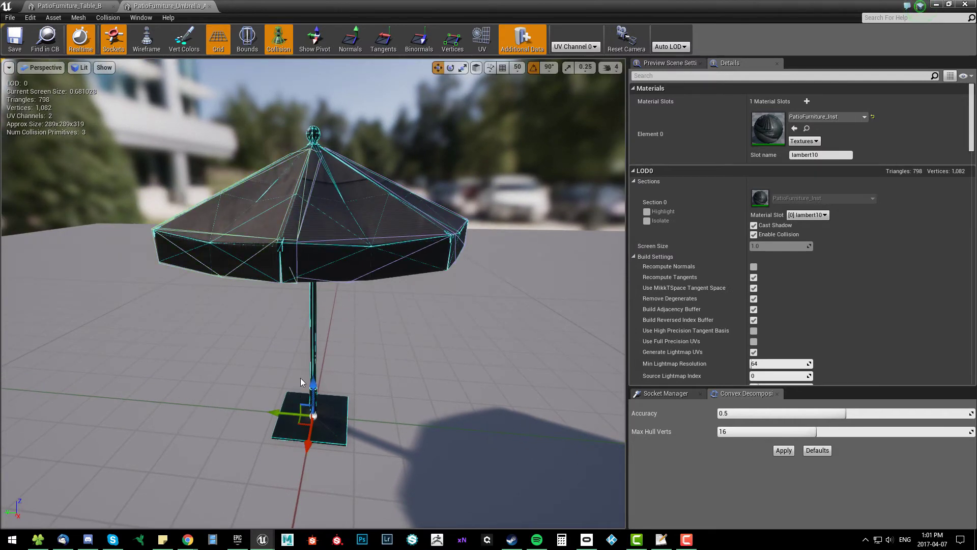
left_click(318, 238)
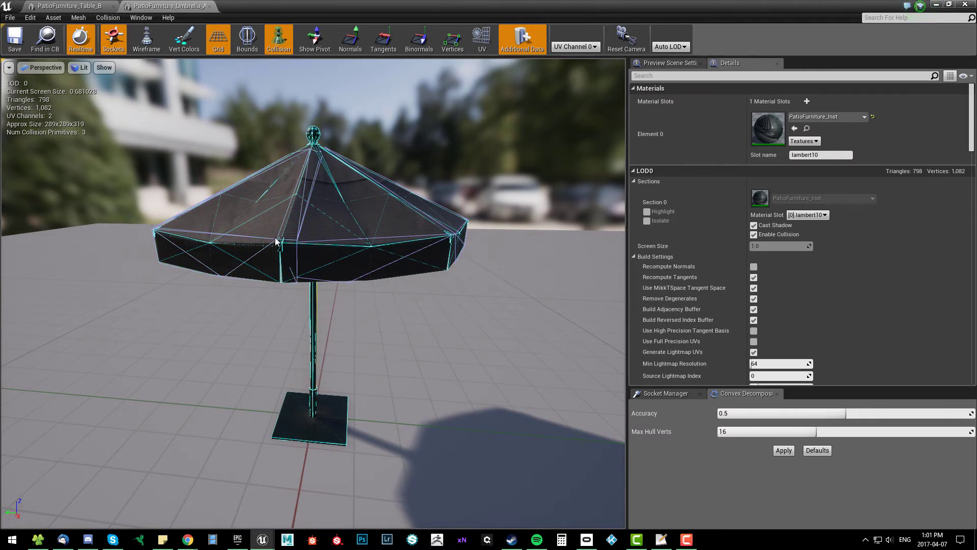
left_click(309, 241)
left_click_drag(320, 270, 332, 248)
left_click_drag(278, 427, 261, 318)
key("ctrl+z")
left_click_drag(239, 280, 281, 259)
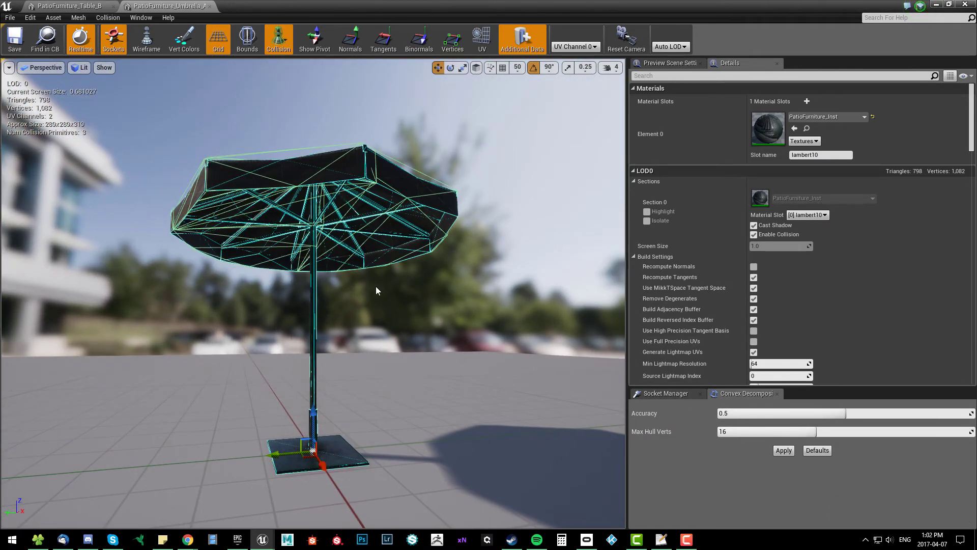
left_click_drag(418, 206, 368, 291)
left_click_drag(336, 180, 568, 173)
mouse_move(366, 194)
left_mouse_down()
mouse_move(371, 153)
mouse_move(376, 193)
mouse_move(375, 173)
mouse_move(349, 192)
left_mouse_up()
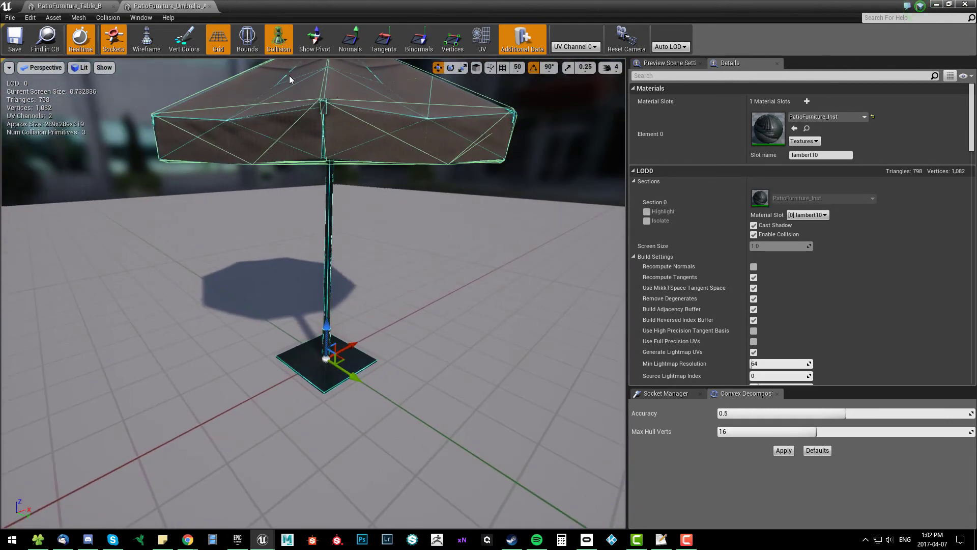
Add a box simplified collision to the umbrella, scale it down to a flat slab and lower it onto the base.
left_click_drag(390, 252, 395, 239)
left_click(108, 18)
left_click(121, 50)
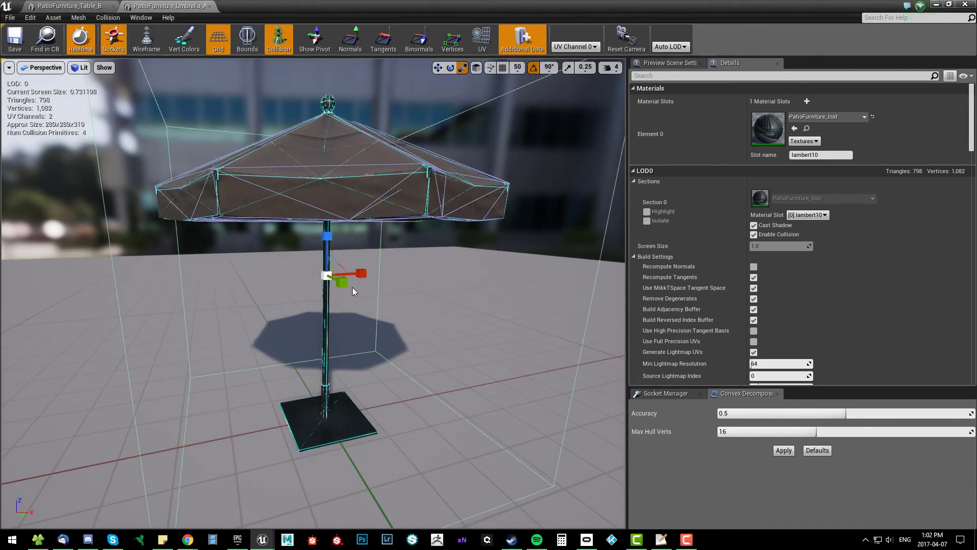
left_click_drag(325, 242, 325, 294)
key("w")
left_click_drag(326, 253, 327, 390)
Stretch a copy of the base's box collision upward and narrow it into a slim column around the umbrella's pole.
key("ctrl+z")
key("r")
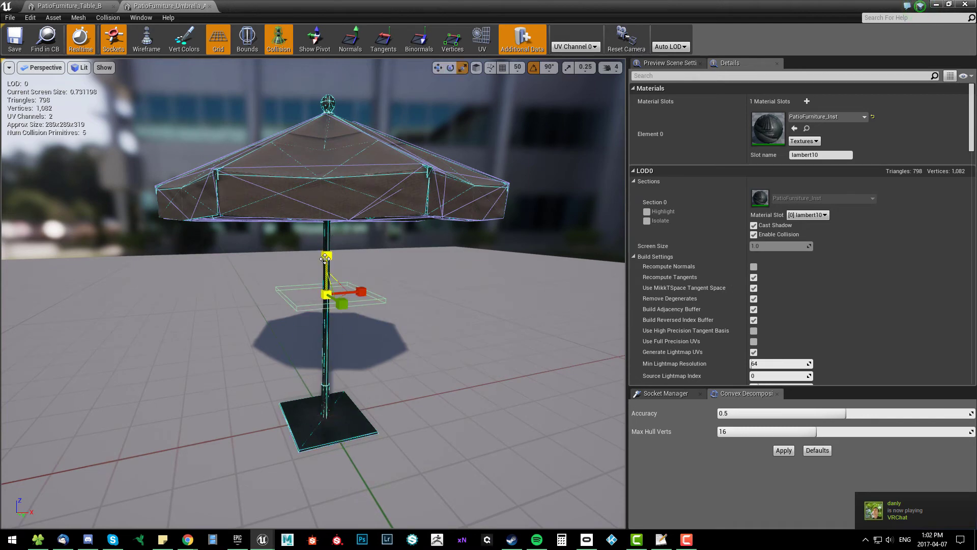
left_click_drag(325, 259, 326, 224)
left_click_drag(364, 355, 467, 345)
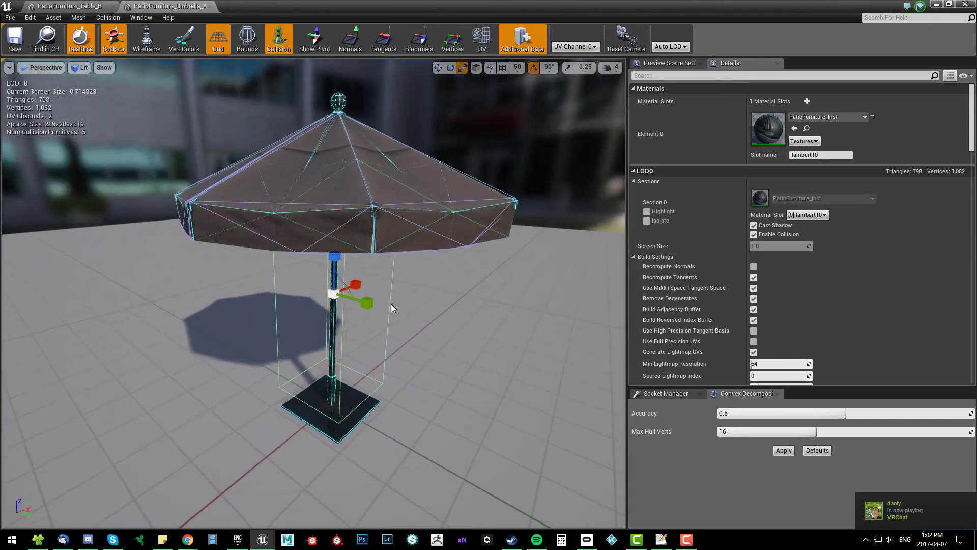
left_click_drag(384, 301, 349, 333)
scroll(408, 326, "up", 3)
left_click_drag(409, 326, 322, 314)
left_click_drag(367, 320, 336, 285)
left_click(338, 262)
left_click(327, 259)
key("w")
left_click_drag(451, 310, 345, 159, "alt")
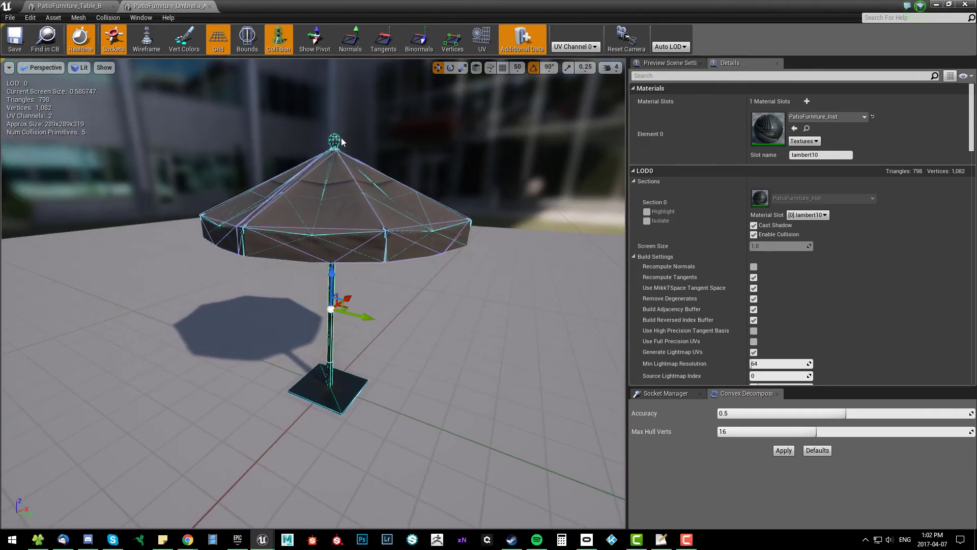
left_click_drag(346, 203, 382, 186, "alt")
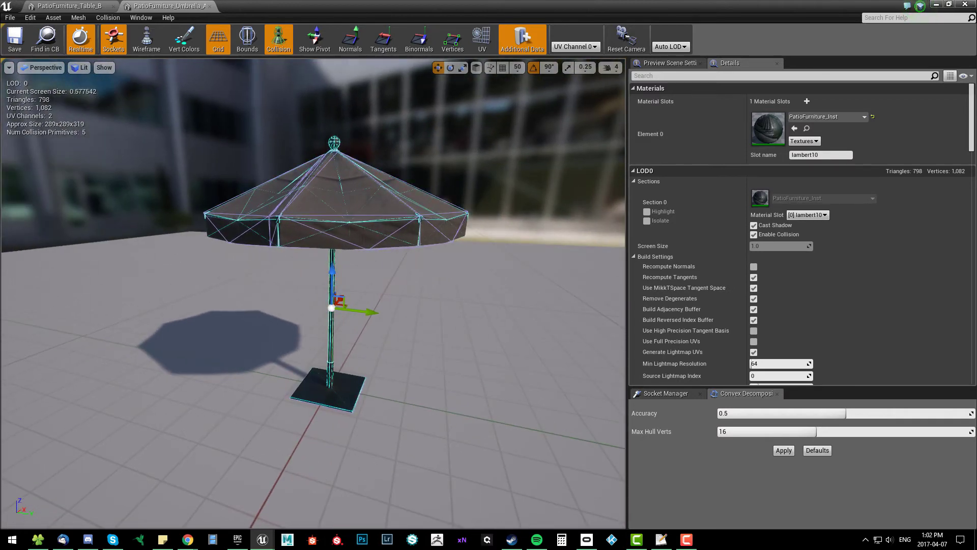
Delete the three remaining convex hulls of the umbrella's canopy.
left_click_drag(394, 158, 387, 256)
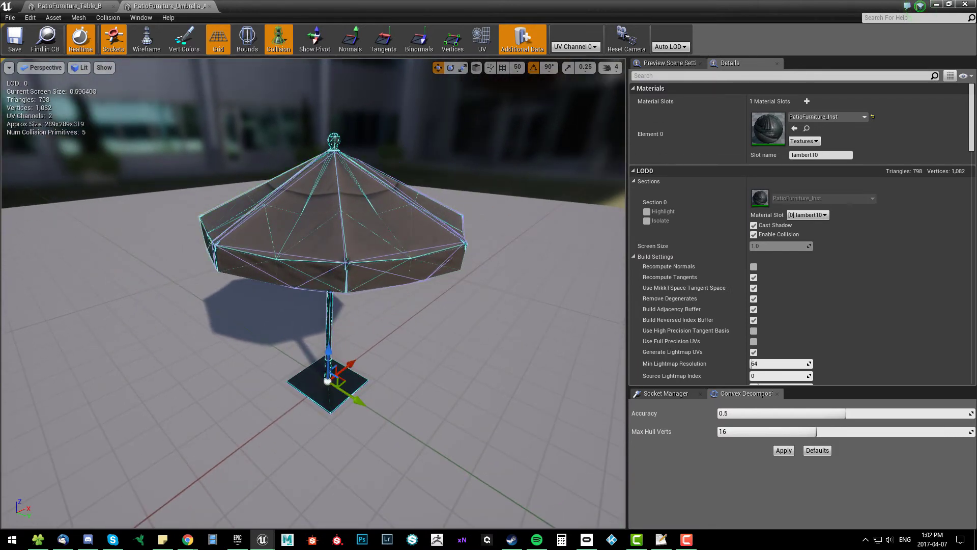
key("Delete")
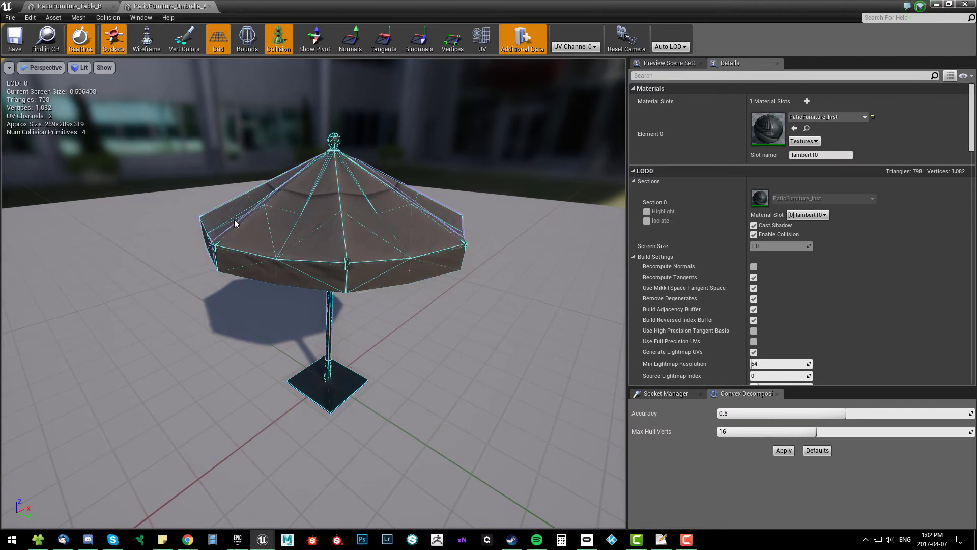
left_click(262, 215)
key("Delete")
left_click(392, 197)
key("Delete")
mouse_move(377, 196)
left_mouse_down()
mouse_move(382, 230)
mouse_move(376, 193)
left_mouse_up()
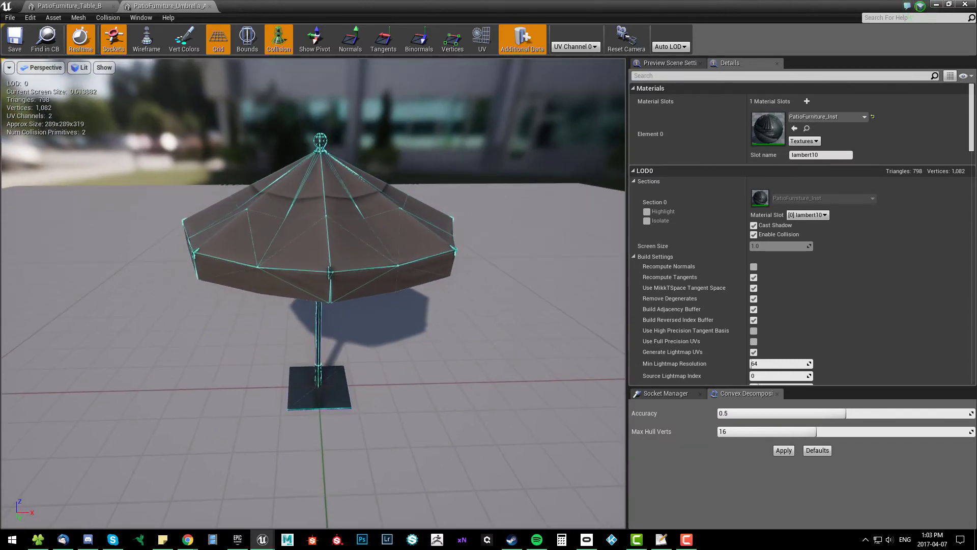
Add a box simplified collision to the umbrella, scale it down and raise it to the canopy's height.
left_click_drag(315, 209, 180, 62)
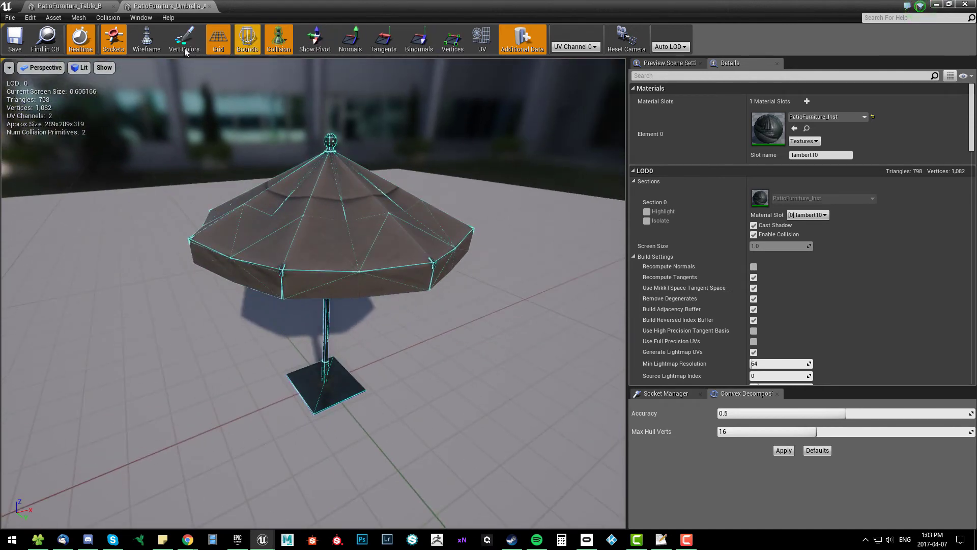
left_click(108, 17)
left_click(115, 55)
left_click_drag(329, 286, 476, 335)
key("w")
key("f")
left_click_drag(305, 275, 306, 230)
Turn off rotation snapping, rotate the new box freely and place it at the outer edge of one canopy panel.
key("e")
left_click_drag(351, 278, 333, 298)
left_click(533, 69)
key("w")
left_click_drag(321, 250, 362, 240)
key("r")
key("w")
middle_click_drag(362, 241, 379, 196)
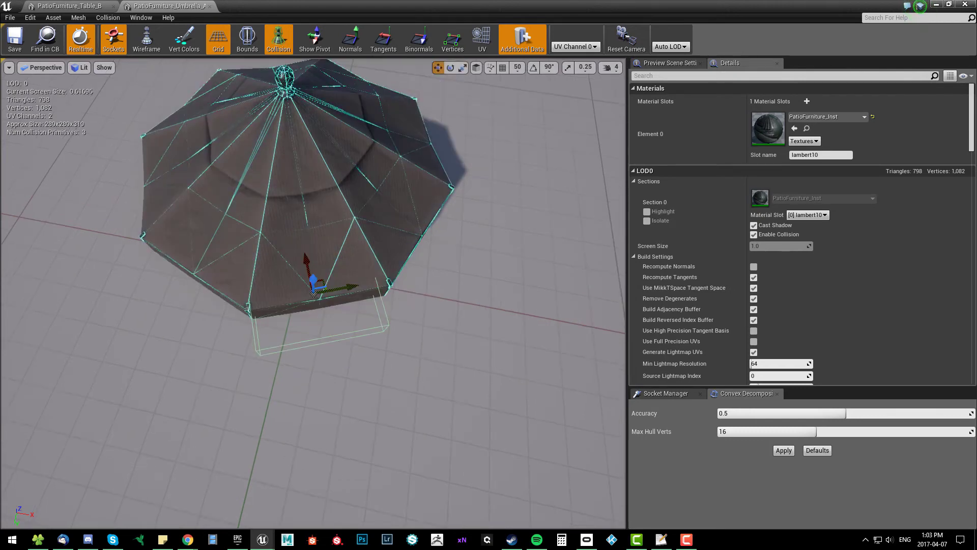
left_click_drag(342, 326, 417, 275, "alt")
key("f")
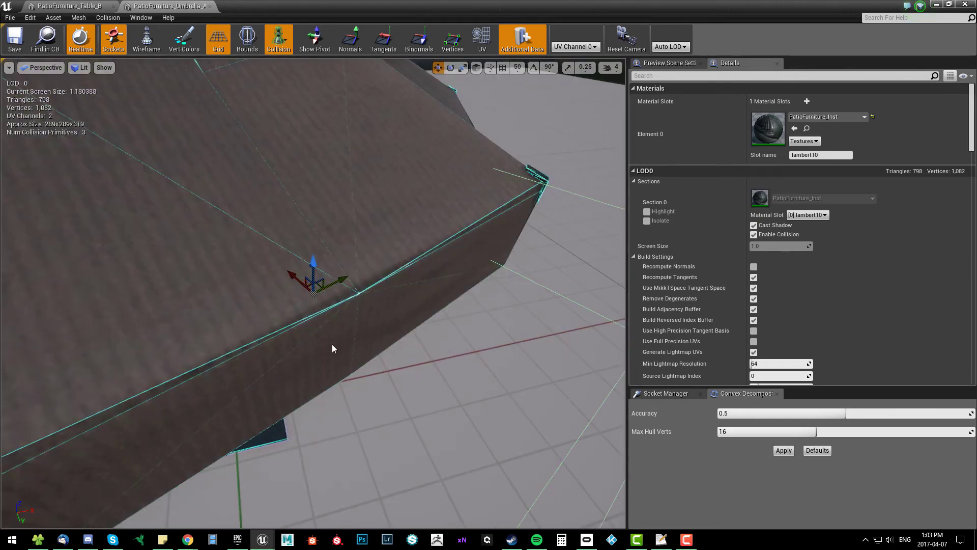
Tilt the box to match the canopy panel's slope and set it against the panel's surface.
scroll(343, 329, "down", 5)
left_click_drag(342, 331, 361, 321, "alt")
key("e")
left_click_drag(336, 264, 290, 259)
key("r")
key("w")
right_click_drag(316, 266, 317, 224)
key("e")
key("w")
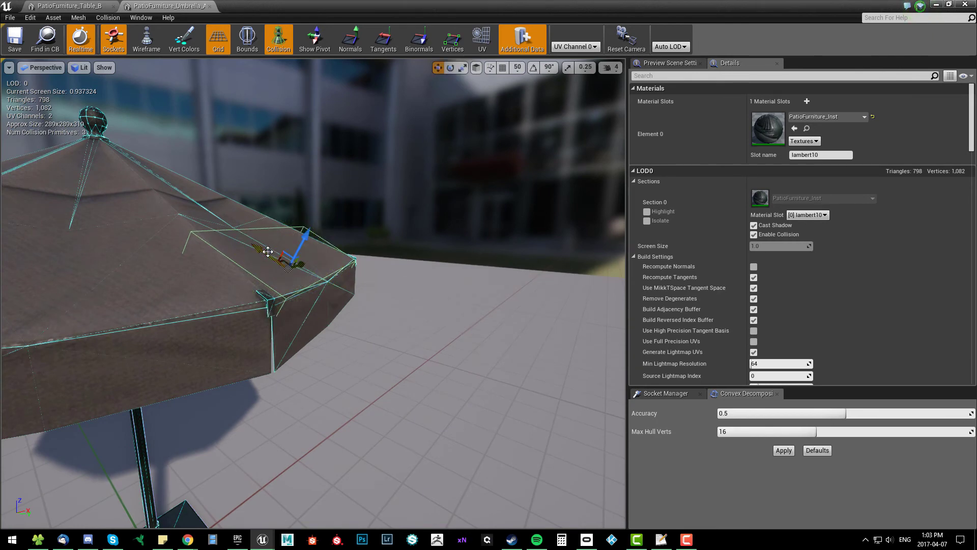
Duplicate the tilted box up the canopy panel's slope and narrow the copy to the panel's width.
left_click_drag(268, 251, 220, 211, "alt")
right_click_drag(224, 210, 206, 237)
key("r")
left_click_drag(341, 131, 315, 132)
right_click_drag(315, 132, 407, 140)
key("w")
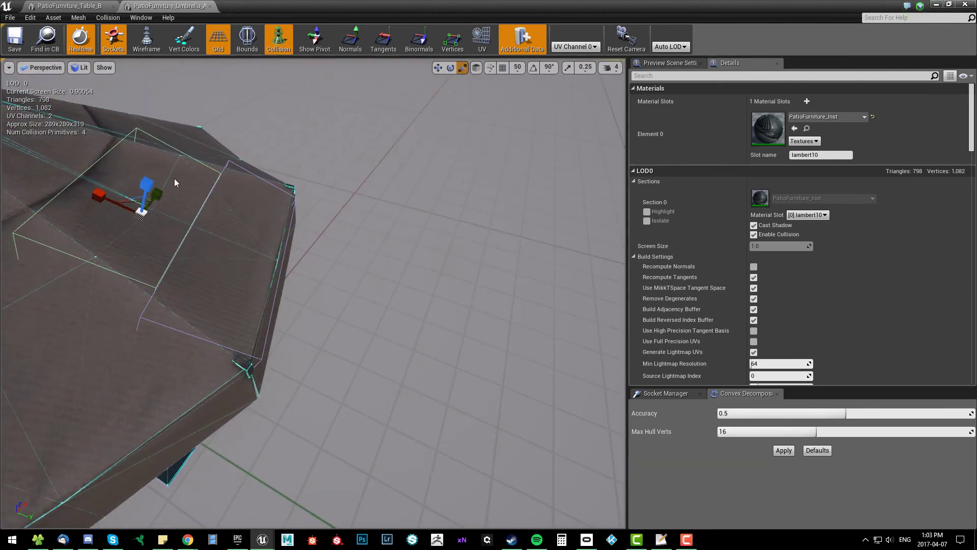
Duplicate two more boxes up the canopy panel toward the peak, narrowing each to the tapering panel.
left_click_drag(101, 196, 7, 152, "alt")
left_click_drag(408, 191, 363, 232, "alt")
key("r")
mouse_move(346, 279)
left_mouse_down()
mouse_move(322, 281)
mouse_move(362, 282)
left_mouse_up()
key("w")
left_click_drag(258, 333, 397, 310, "alt")
left_click_drag(237, 305, 173, 267)
key("r")
key("f")
left_click_drag(295, 182, 315, 266)
Try to duplicate the canopy panel's four boxes and rotate the copies around to another panel, then discard the copies.
left_click(320, 284, "ctrl")
left_click(328, 299, "ctrl")
key("w")
scroll(389, 369, "down", 5)
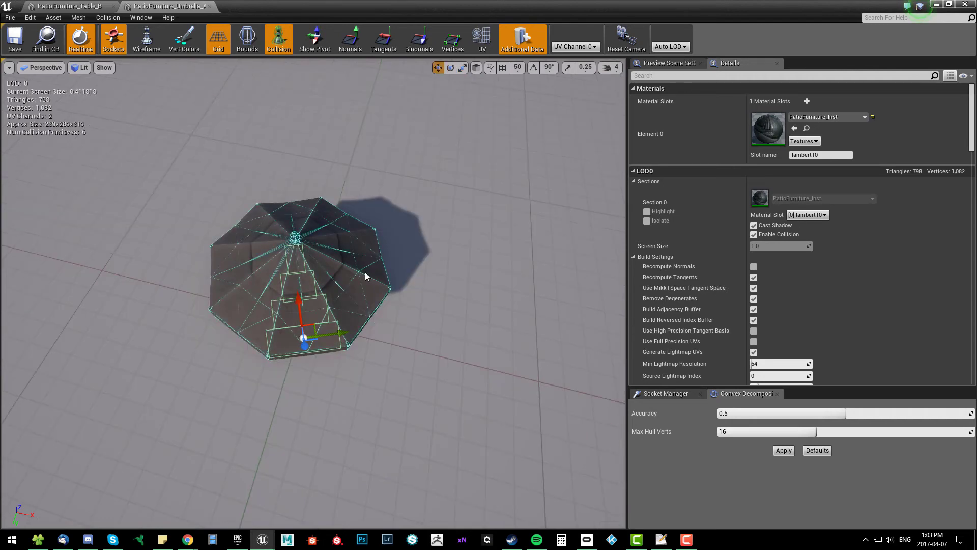
left_click_drag(365, 272, 311, 250, "alt")
scroll(422, 311, "up", 3)
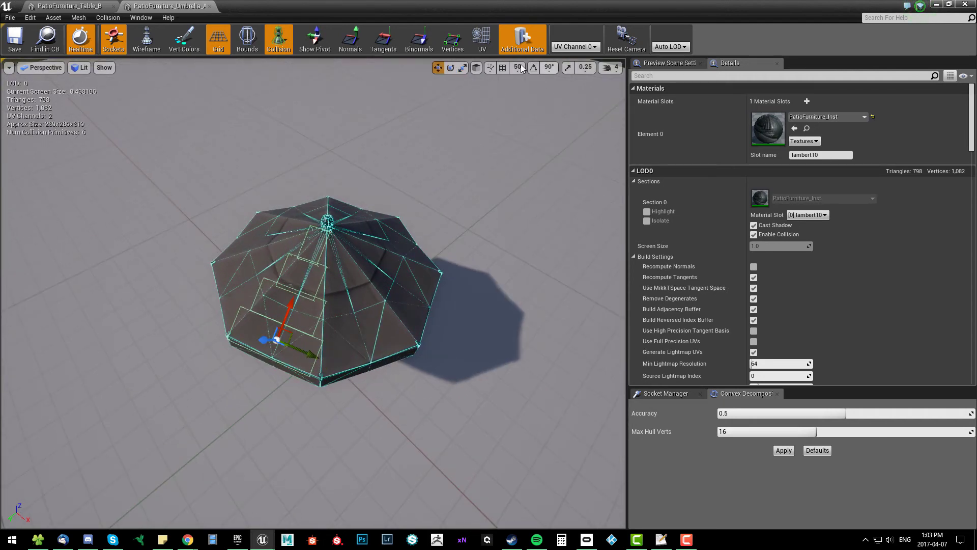
scroll(347, 368, "up", 5)
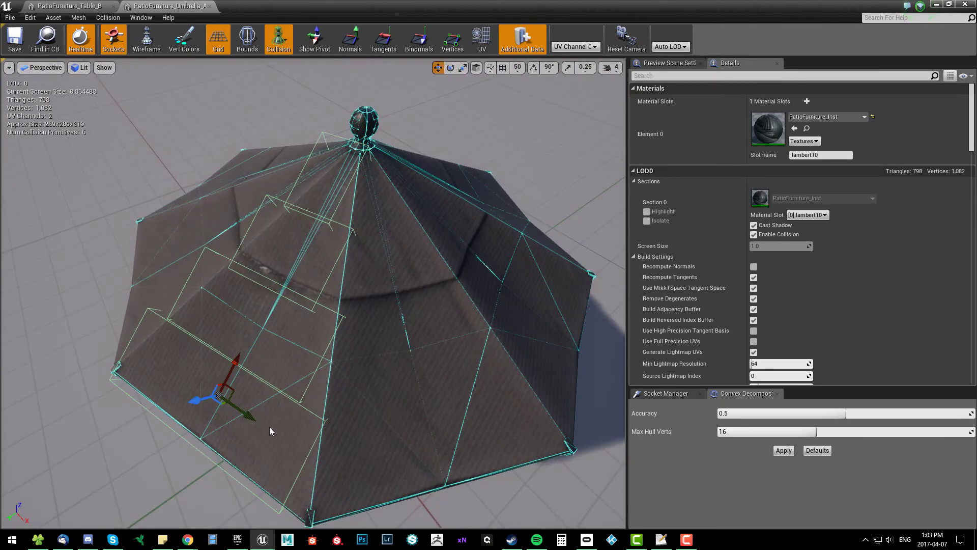
left_click_drag(249, 415, 316, 333, "alt")
key("e")
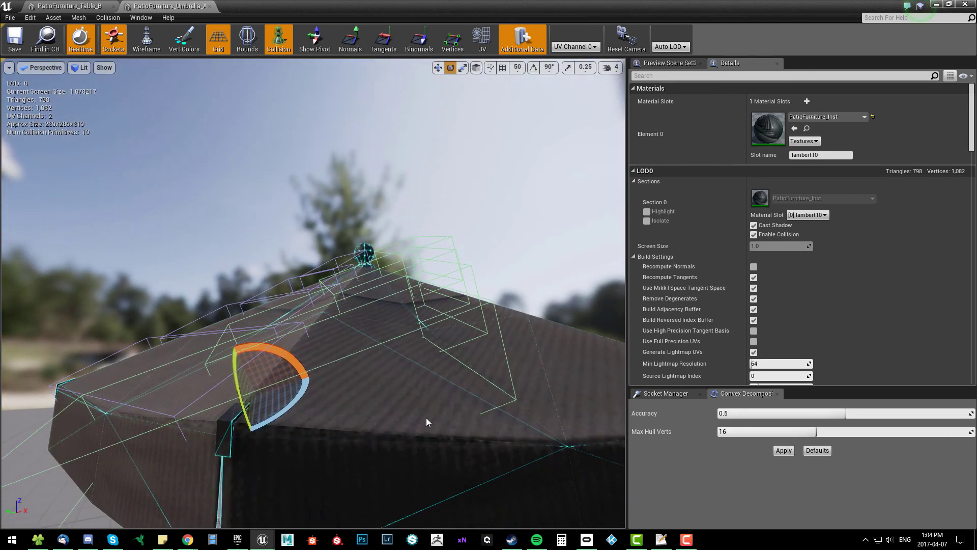
key("ctrl+z")
left_click_drag(414, 387, 471, 410, "alt")
key("Delete")
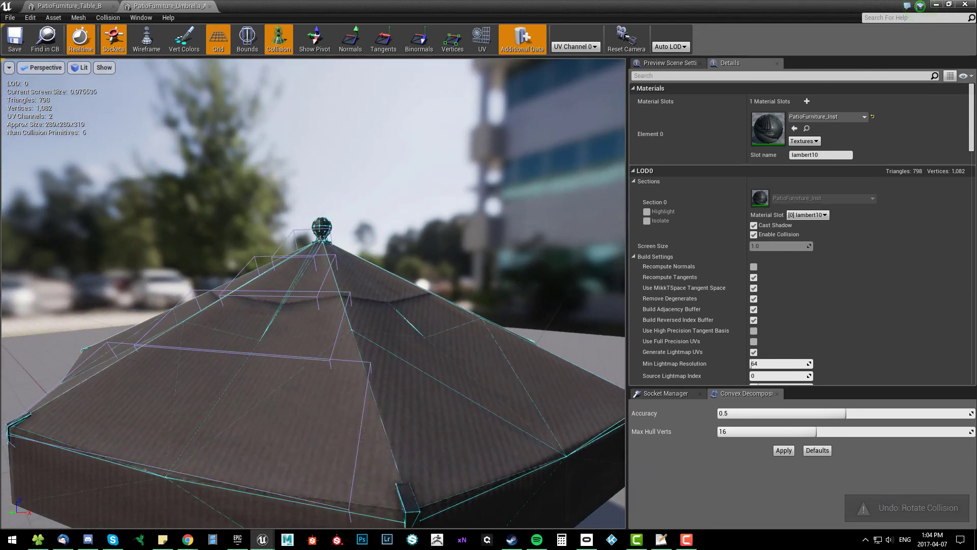
Select the boxes along the canopy panel and examine from several sides how they follow its slope.
left_click_drag(338, 352, 270, 351)
left_click(253, 340)
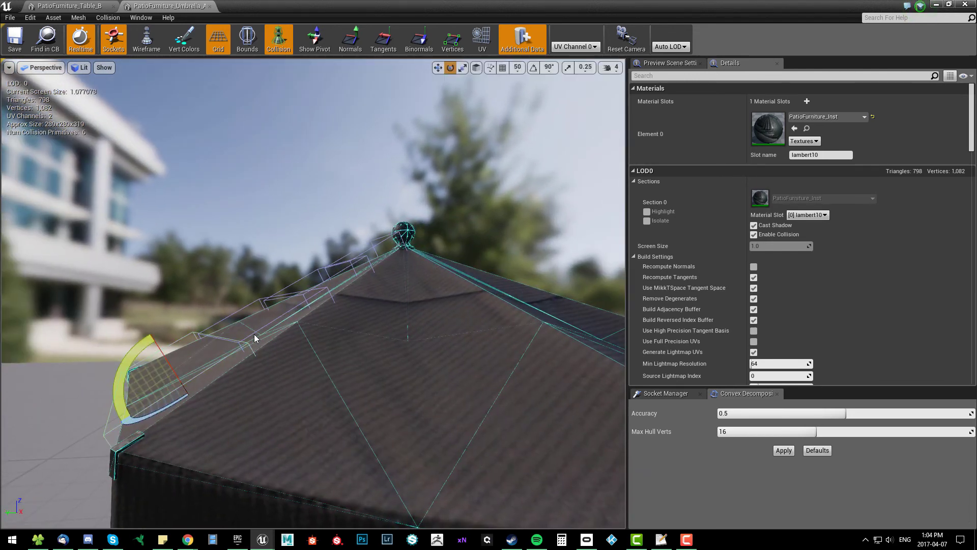
left_click(255, 335)
left_click(366, 255)
key("w")
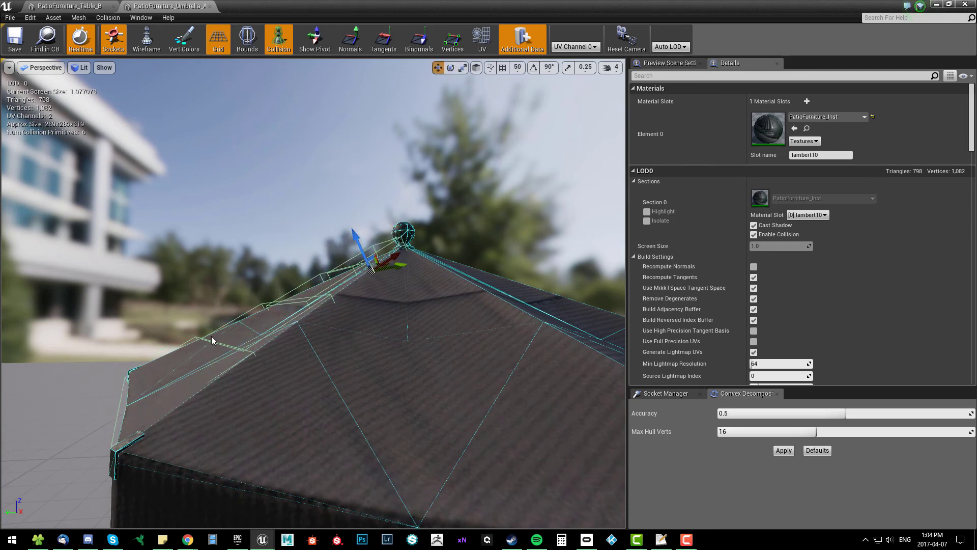
scroll(253, 337, "down", 5)
left_click_drag(271, 221, 387, 265, "alt")
left_click_drag(356, 379, 367, 294)
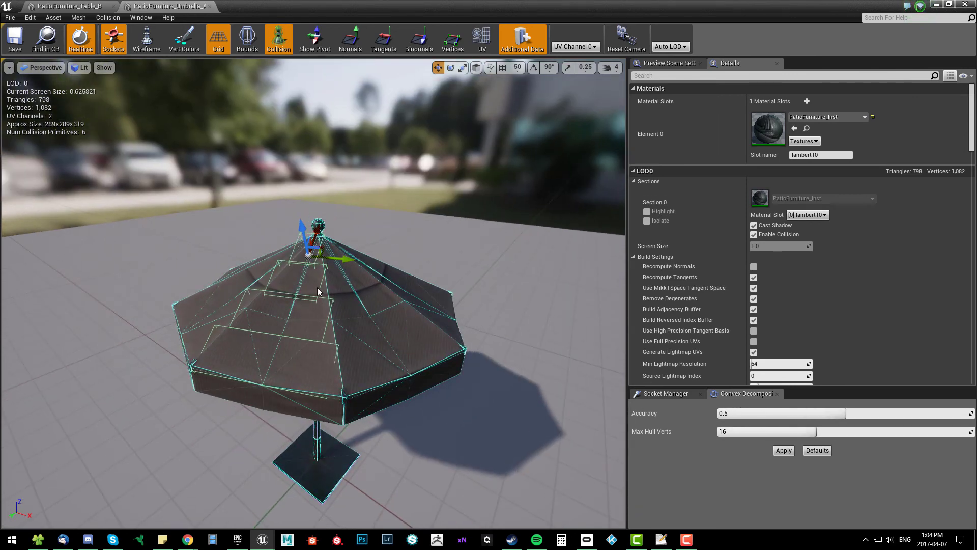
left_click_drag(317, 287, 274, 336)
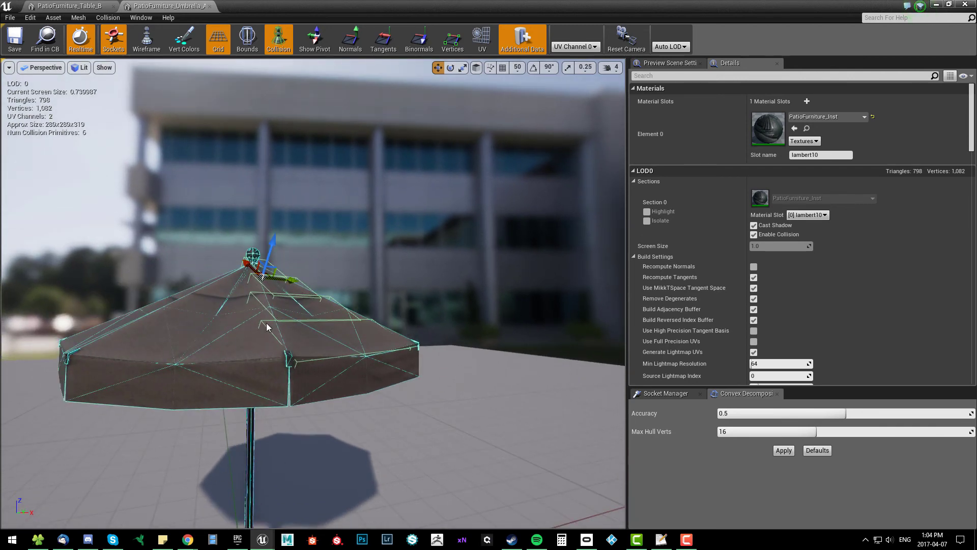
left_click_drag(267, 326, 295, 374)
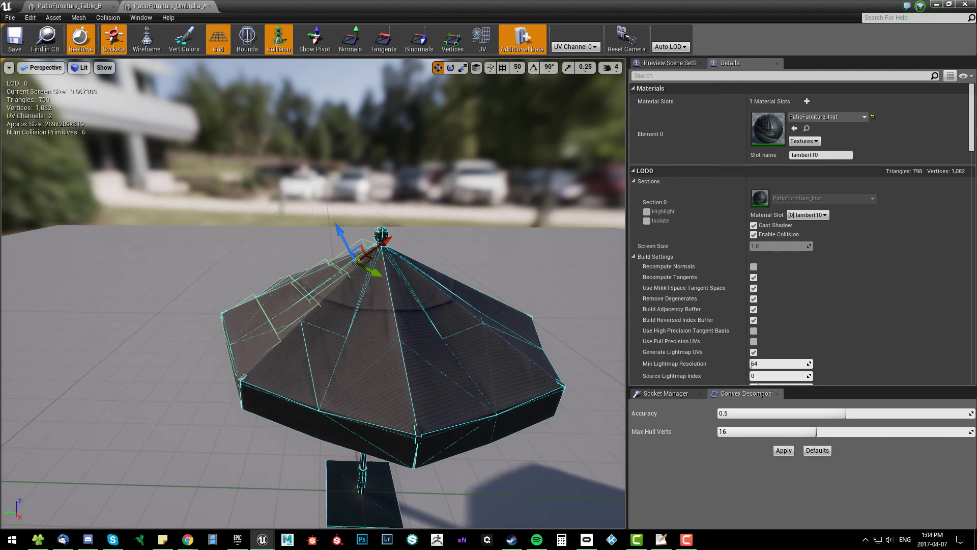
left_click_drag(381, 216, 489, 196)
Look over the collision commands and examine how a middle box of the row sits on the canopy's surface.
left_click(108, 18)
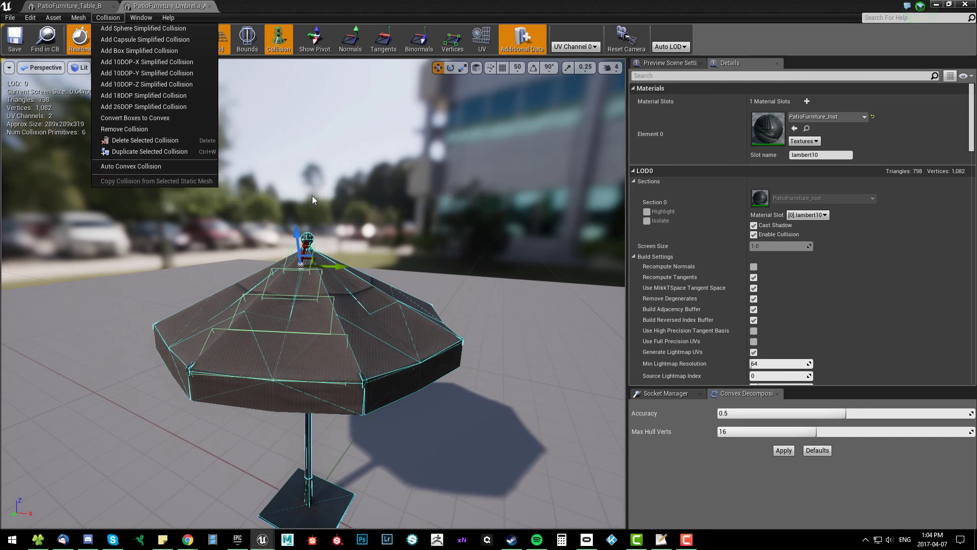
left_click_drag(322, 202, 178, 170, "alt")
scroll(343, 282, "up", 4)
left_click(344, 277)
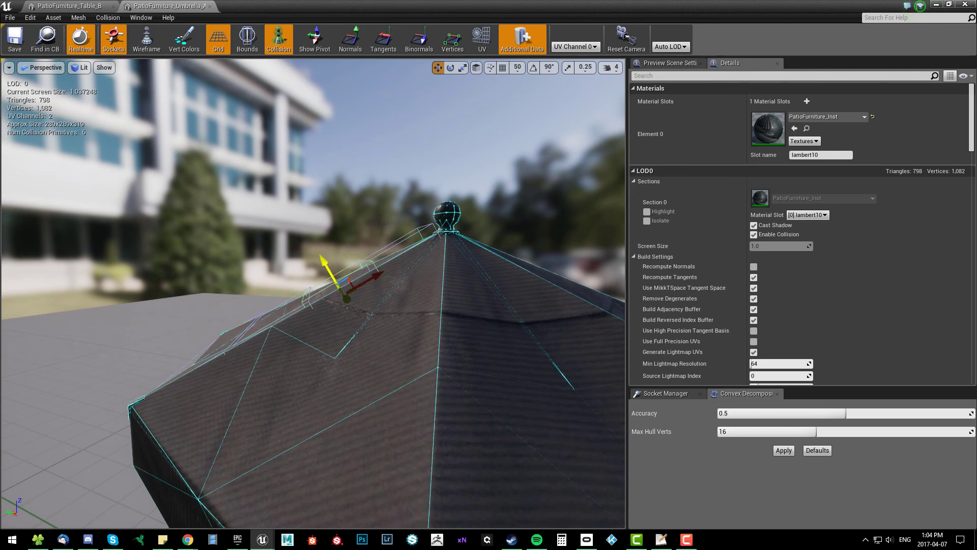
left_click_drag(326, 258, 294, 319)
scroll(391, 235, "down", 4)
scroll(286, 324, "down", 2)
Delete the four boxes from the canopy panel.
left_click(301, 299)
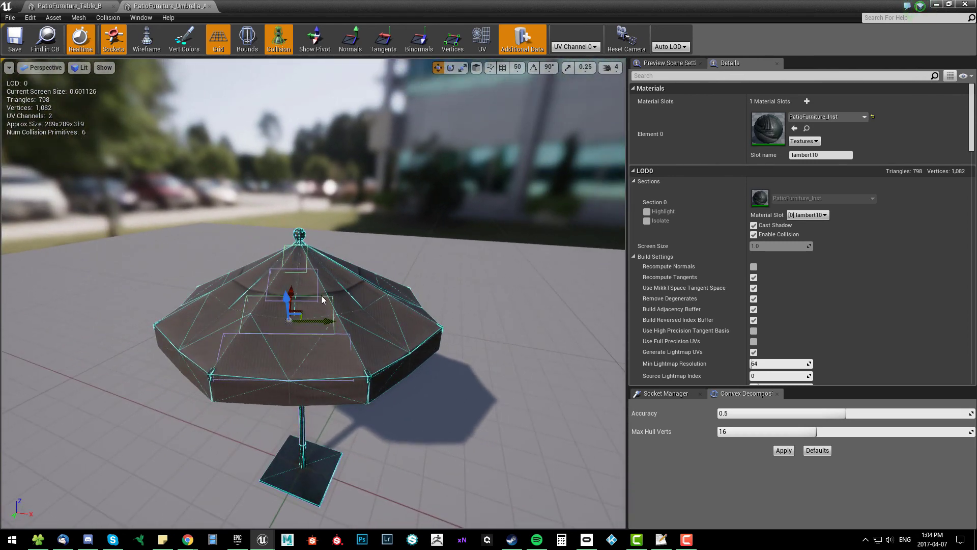
key("Delete")
left_click(334, 332)
left_click(334, 337, "ctrl")
key("Delete")
left_click(378, 344)
mouse_move(378, 344)
left_mouse_down("alt")
mouse_move(311, 346)
mouse_move(385, 349)
left_mouse_up("alt")
scroll(381, 348, "up", 3)
scroll(381, 348, "down", 1)
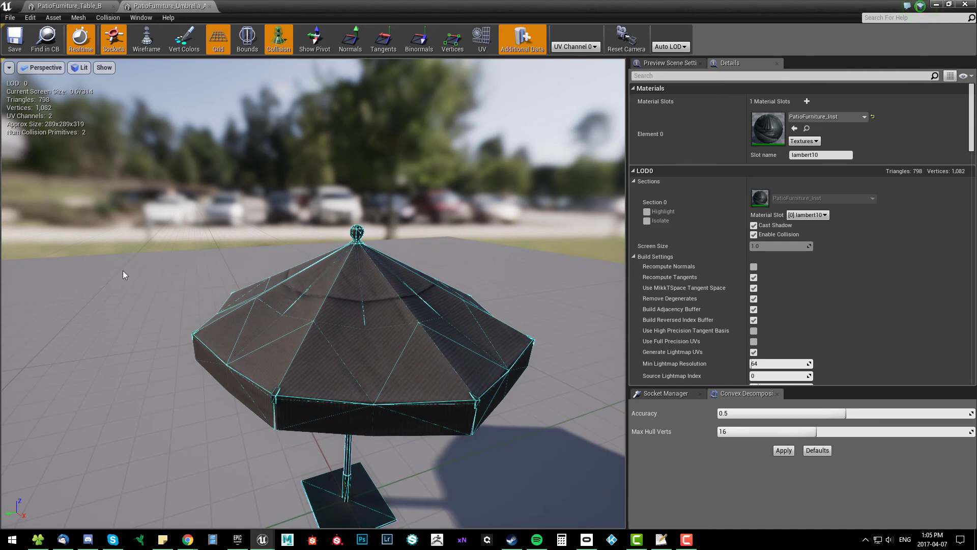
Examine the umbrella from all around and check the box collisions on its pole and base.
left_click_drag(151, 264, 265, 277)
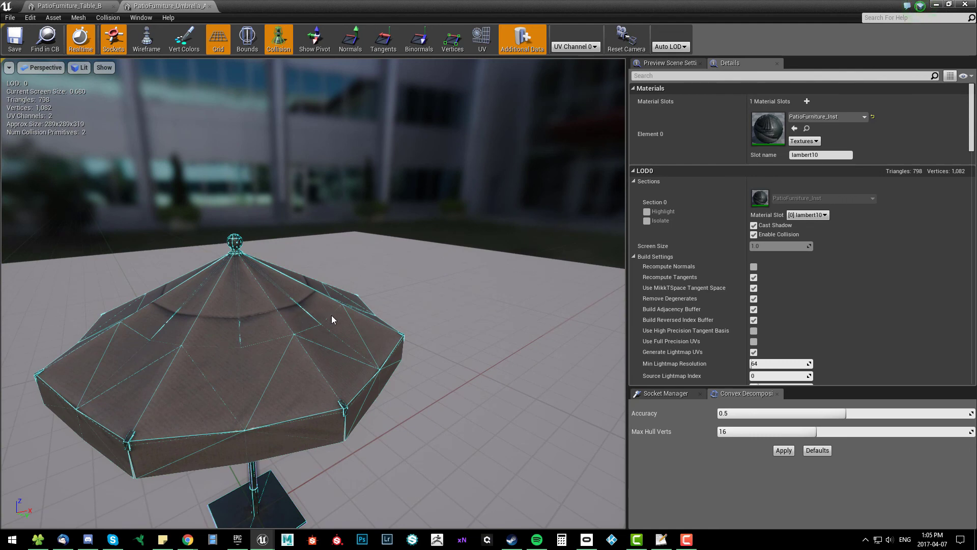
left_click_drag(484, 293, 440, 278)
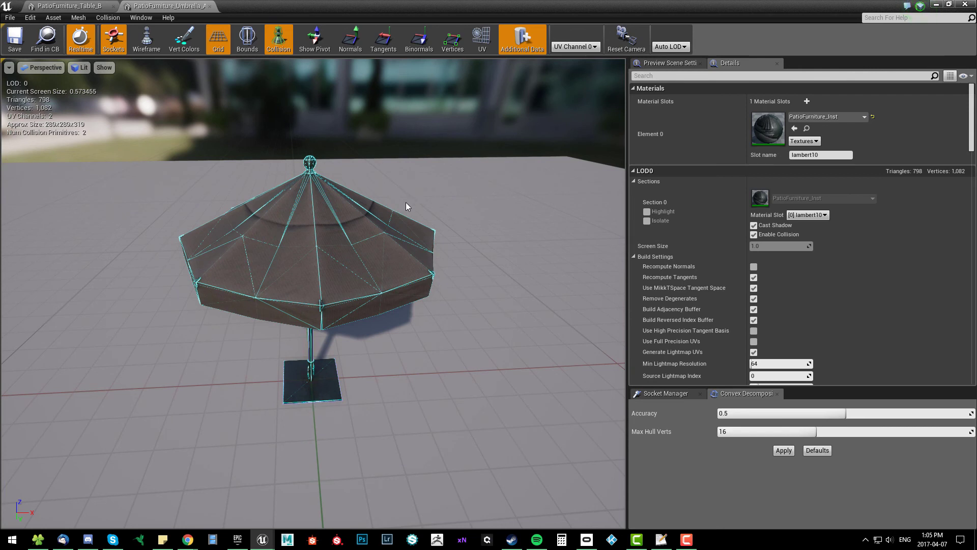
left_click_drag(397, 243, 417, 243)
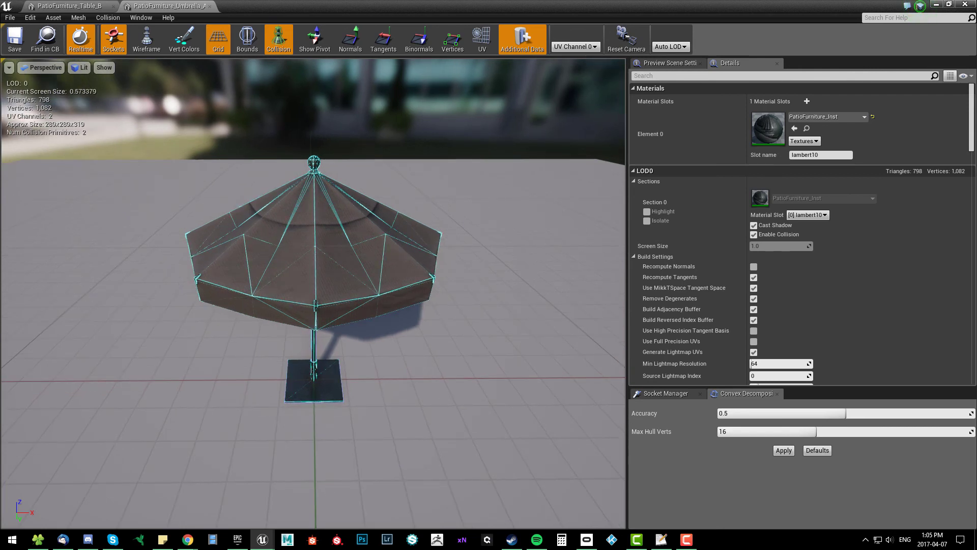
left_click_drag(396, 229, 550, 310)
left_click_drag(441, 278, 407, 265)
left_click_drag(327, 200, 325, 201)
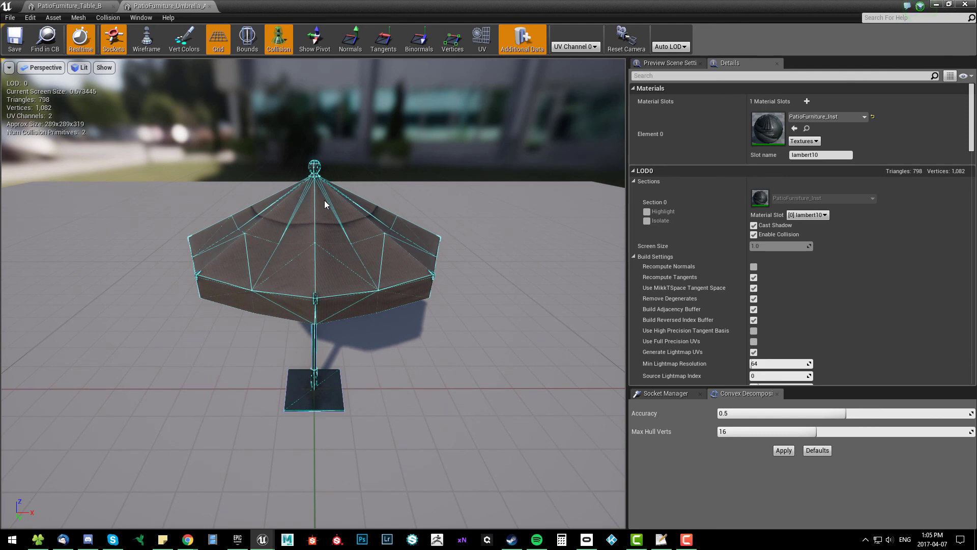
left_click_drag(320, 180, 369, 162, "alt")
left_click(301, 324)
left_click_drag(324, 324, 407, 305, "alt")
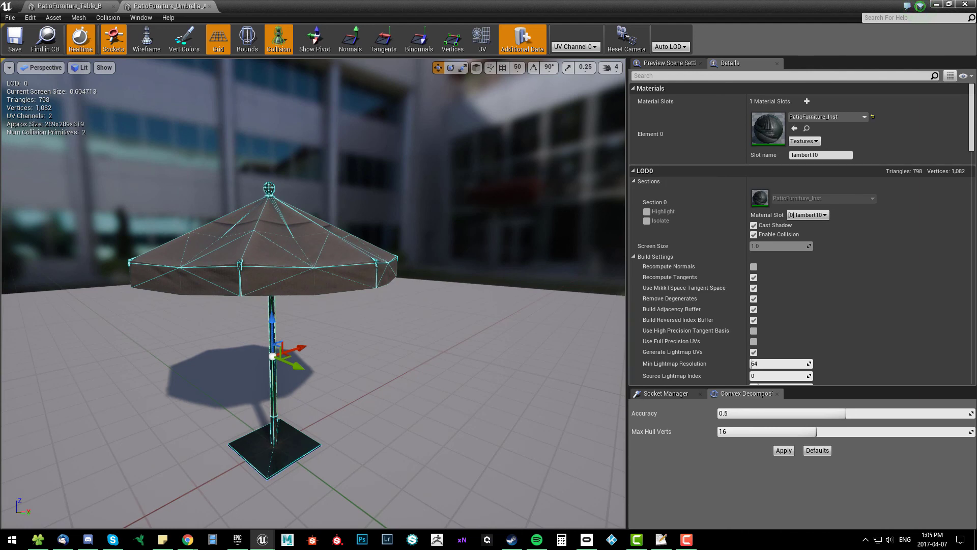
mouse_move(448, 225)
left_mouse_down()
mouse_move(412, 227)
mouse_move(451, 227)
left_mouse_up()
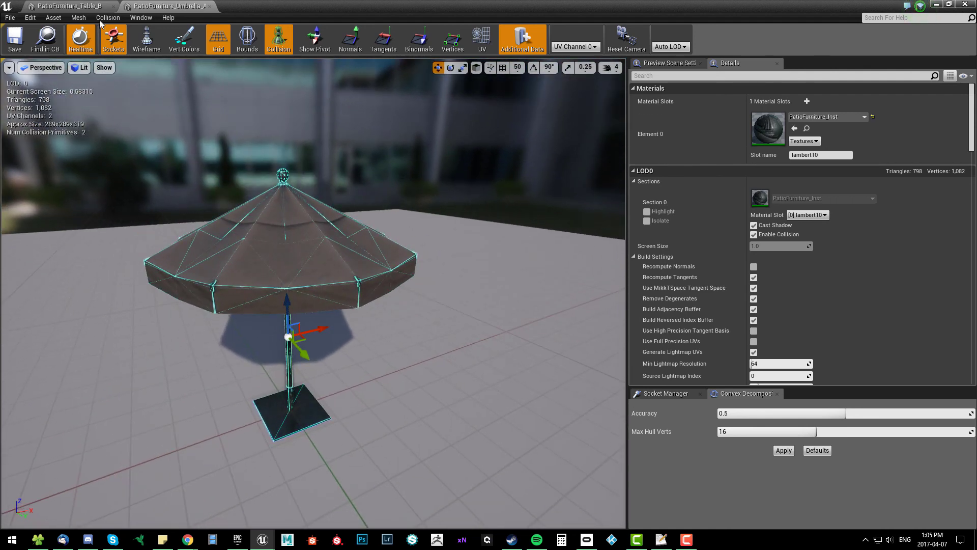
left_click(108, 17)
left_click_drag(435, 298, 427, 299)
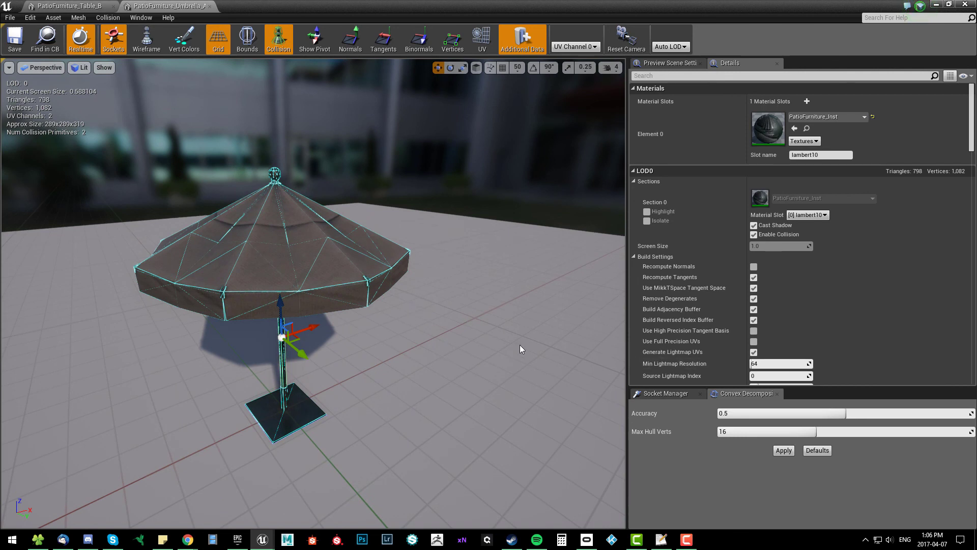
left_click_drag(469, 324, 426, 316)
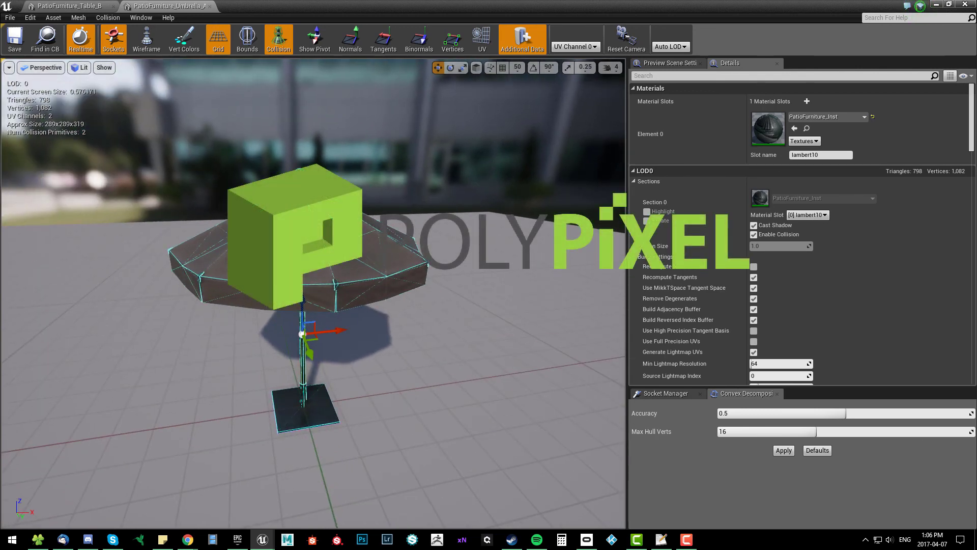